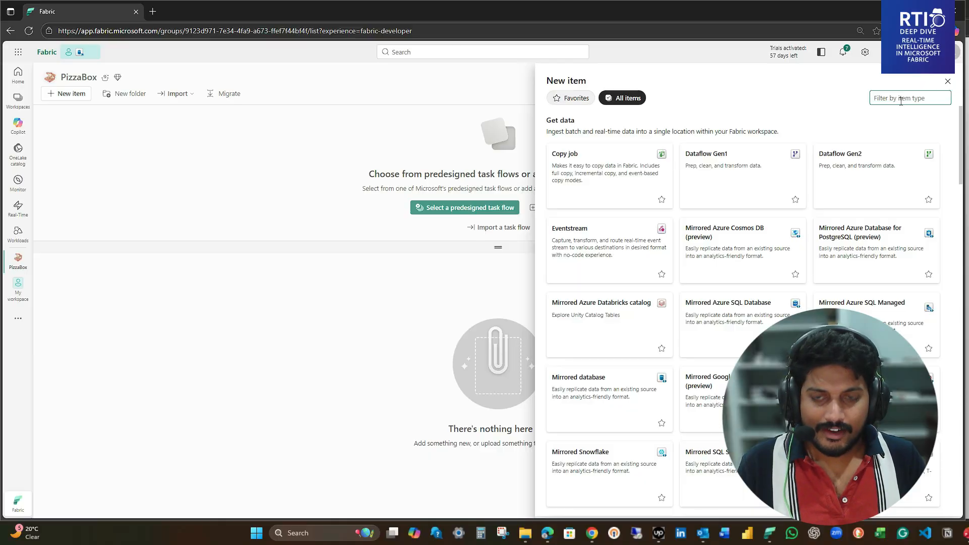
Create an Eventhouse named PizzaBox_EH in the PizzaBox workspace.
{"action": "type", "text": "eve"}
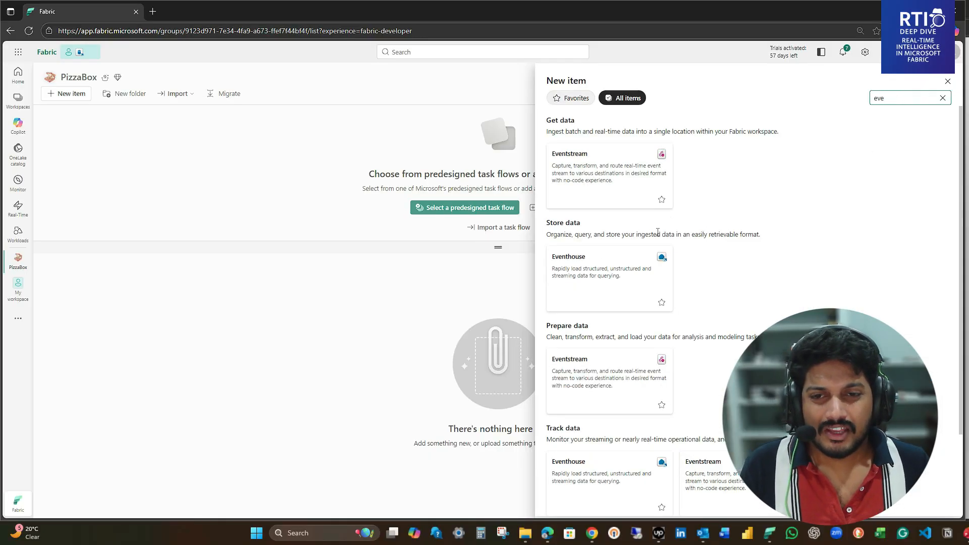
{"action": "left_click", "coordinate": [608, 261]}
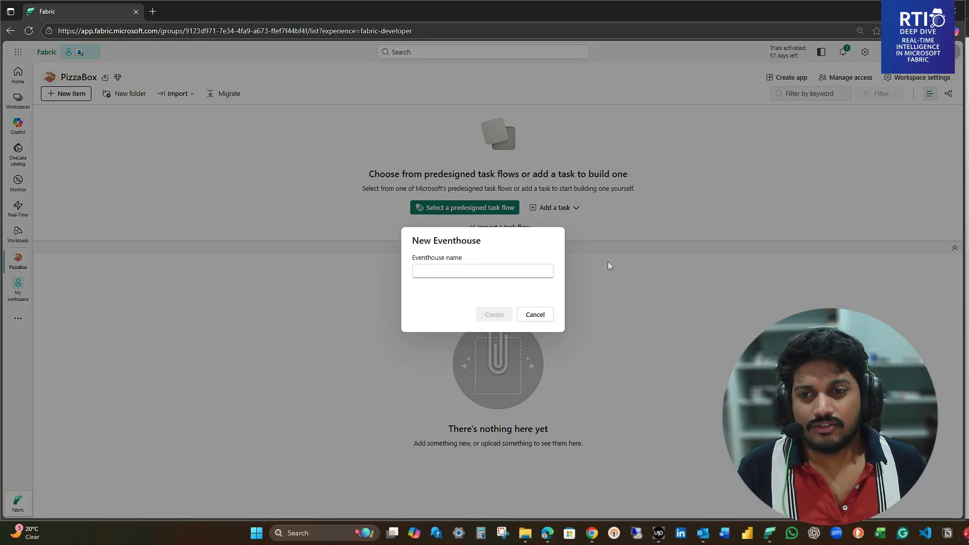
{"action": "left_click", "coordinate": [481, 271]}
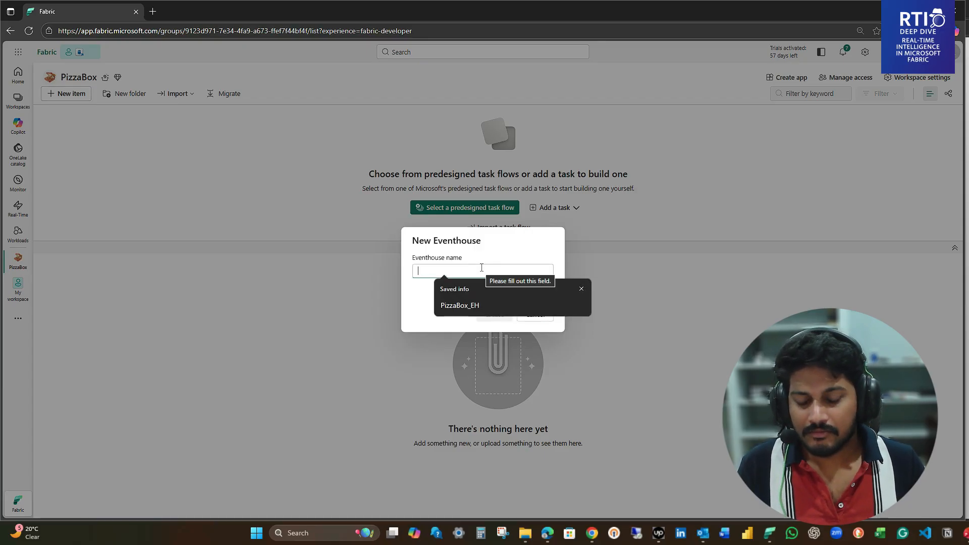
{"action": "type", "text": "PizzaBox_EH"}
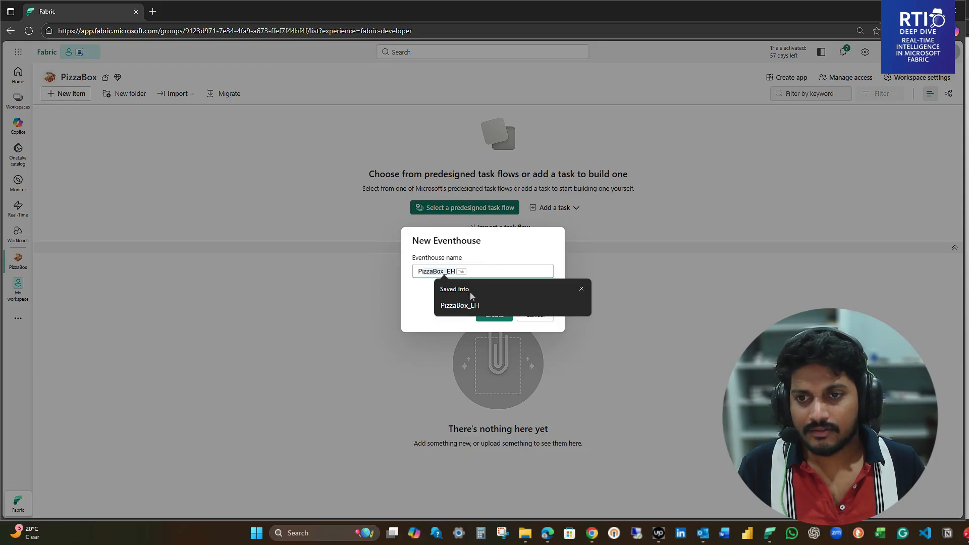
{"action": "left_click", "coordinate": [474, 306]}
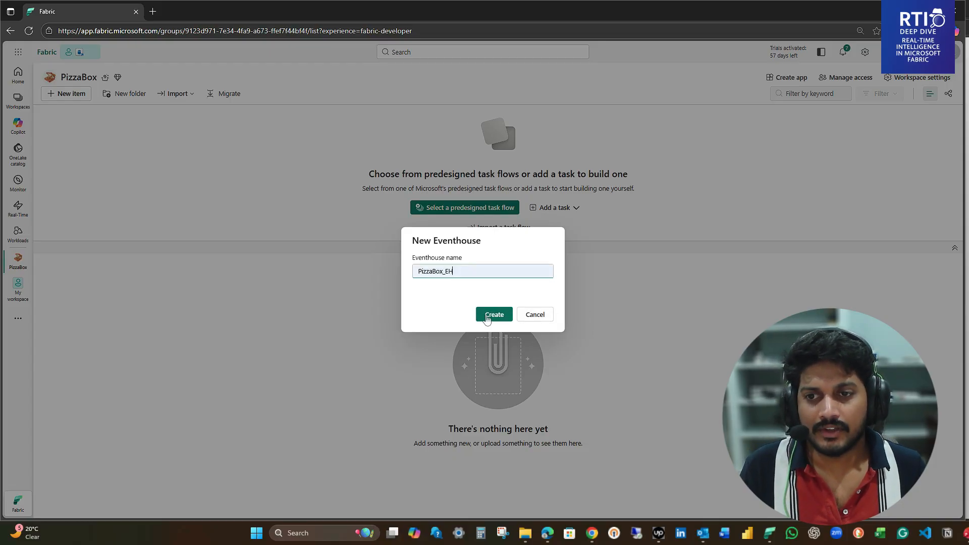
{"action": "left_click", "coordinate": [487, 320]}
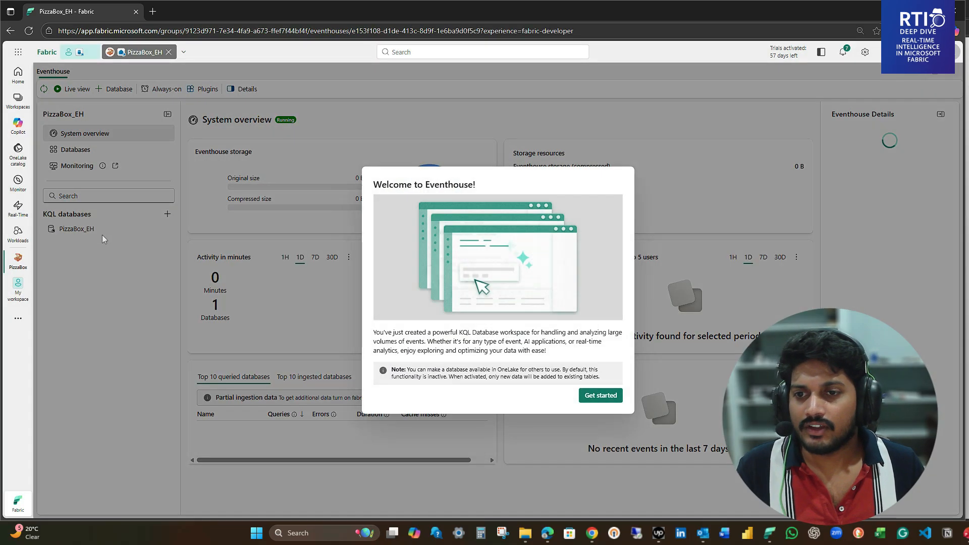
Dismiss the Eventhouse welcome message and open the PizzaBox_EH KQL database to view it.
{"action": "left_click", "coordinate": [595, 395]}
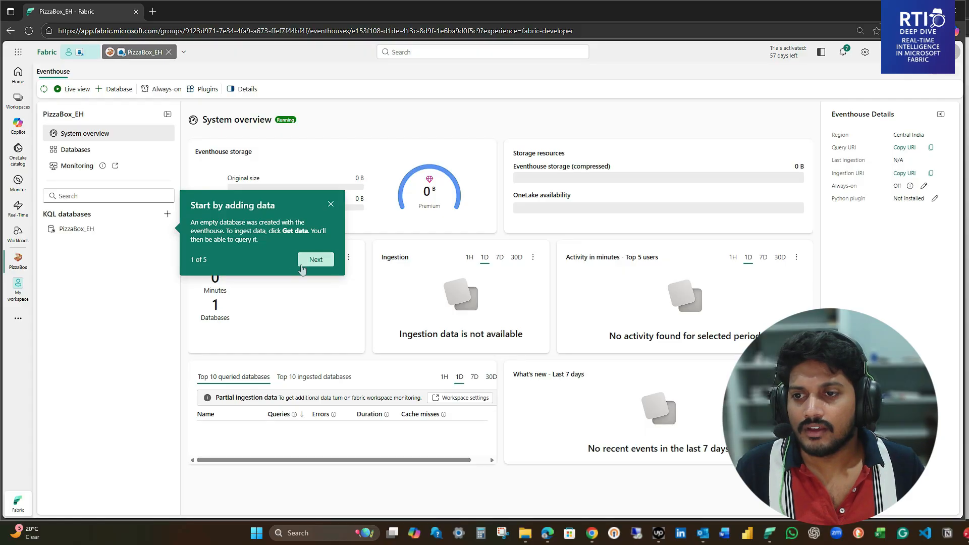
{"action": "left_click", "coordinate": [315, 261]}
{"action": "left_click", "coordinate": [80, 229]}
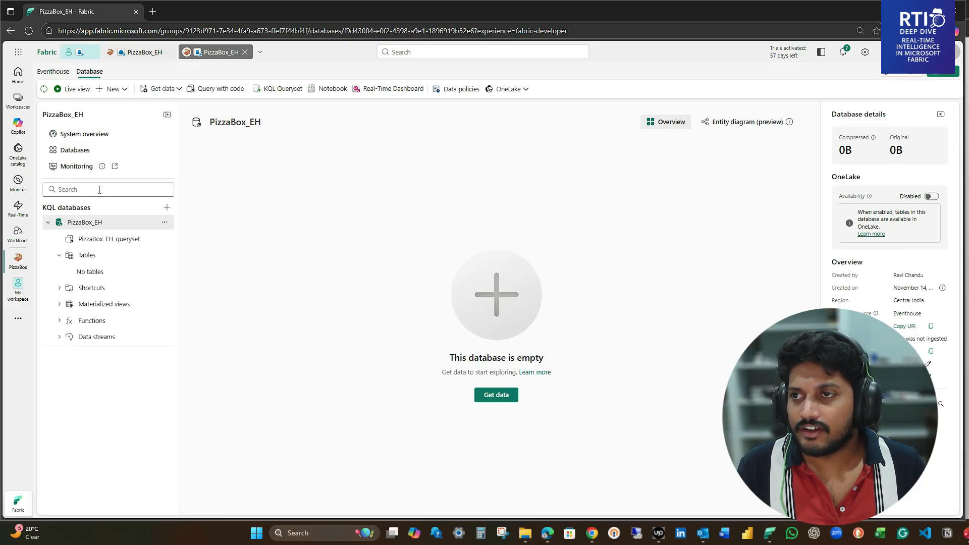
Return to the PizzaBox workspace's item list.
{"action": "left_click", "coordinate": [138, 55]}
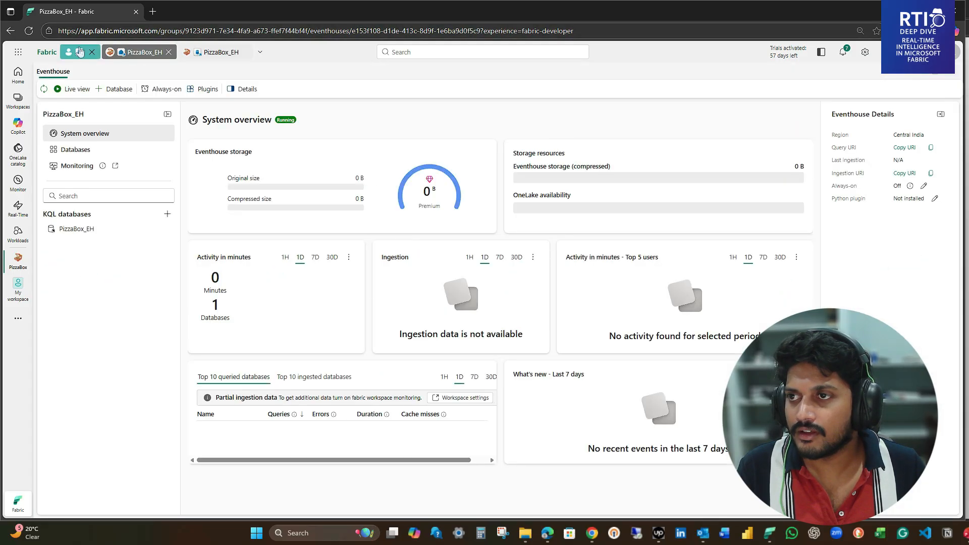
{"action": "left_click", "coordinate": [83, 53]}
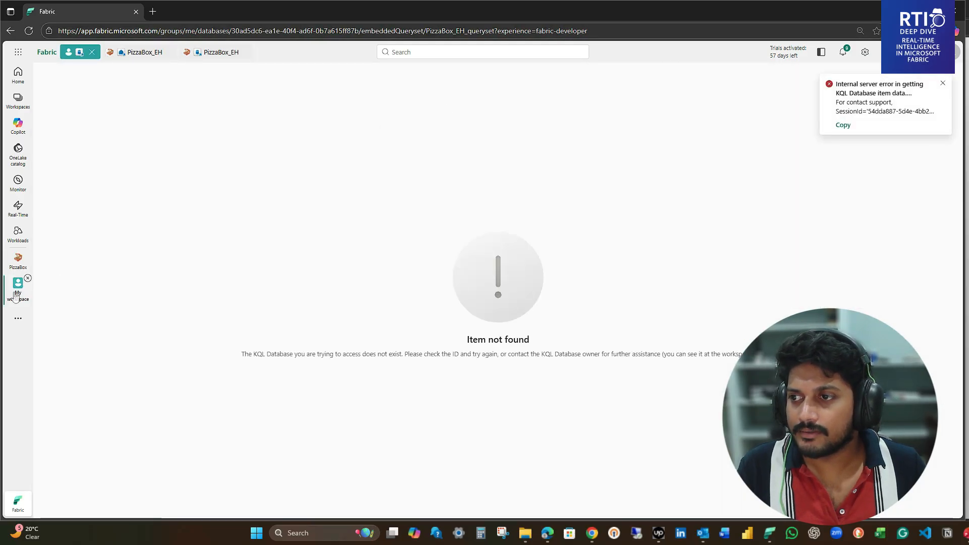
{"action": "left_click", "coordinate": [17, 260]}
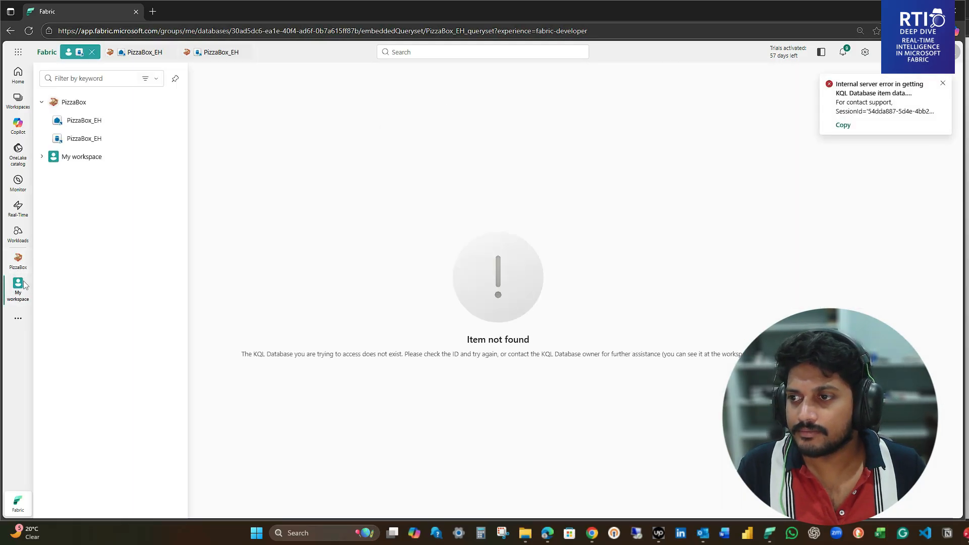
{"action": "left_click", "coordinate": [77, 102]}
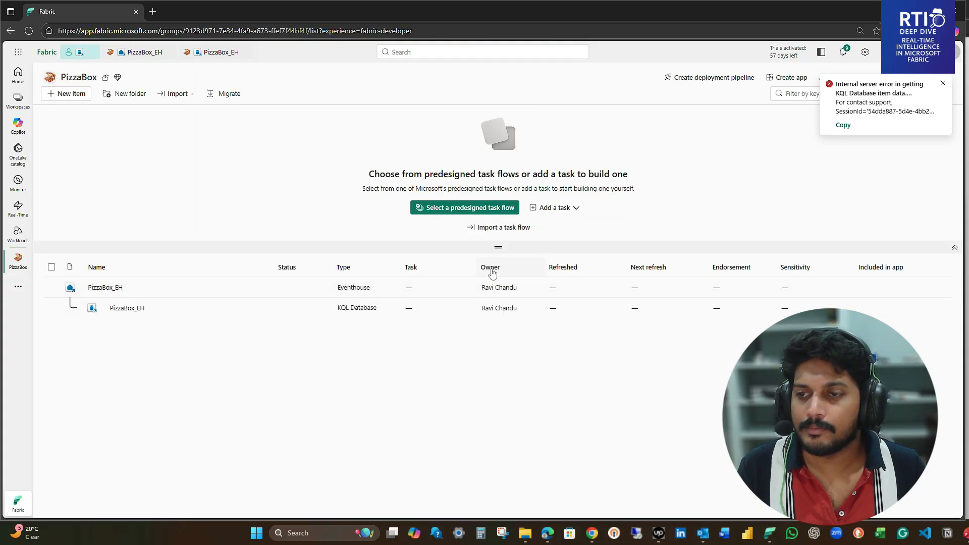
Create an Eventstream named PizzaBox_ES in the PizzaBox workspace.
{"action": "left_click", "coordinate": [72, 95]}
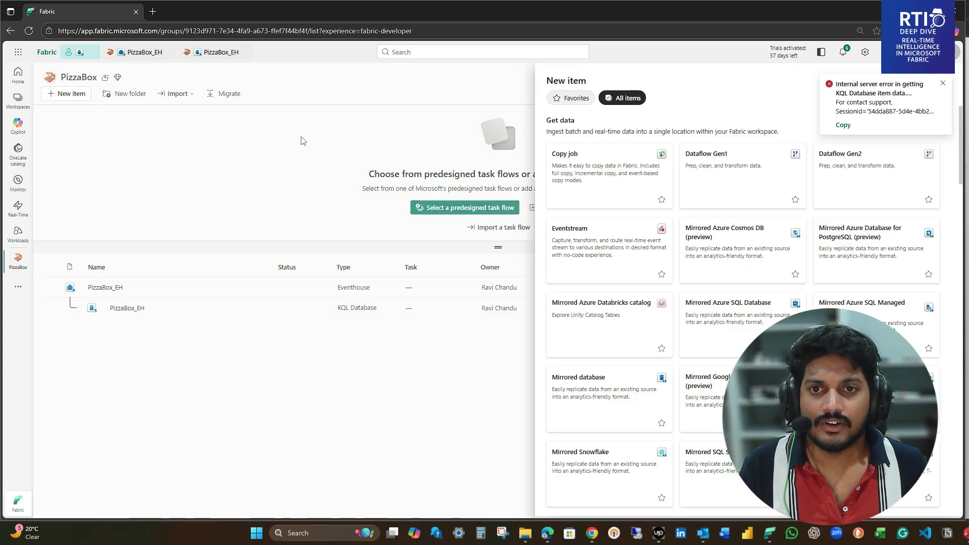
{"action": "left_click", "coordinate": [941, 84]}
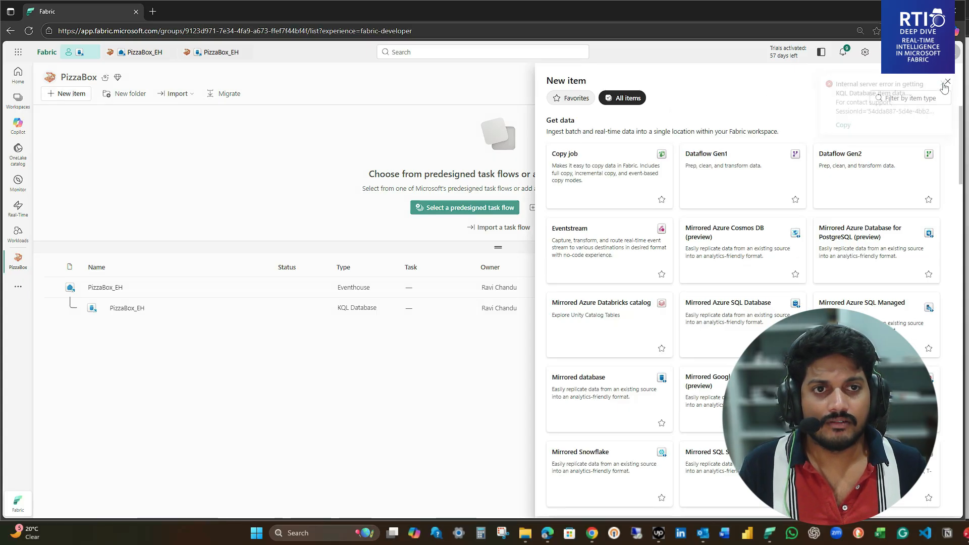
{"action": "left_click", "coordinate": [903, 98]}
{"action": "type", "text": "eve"}
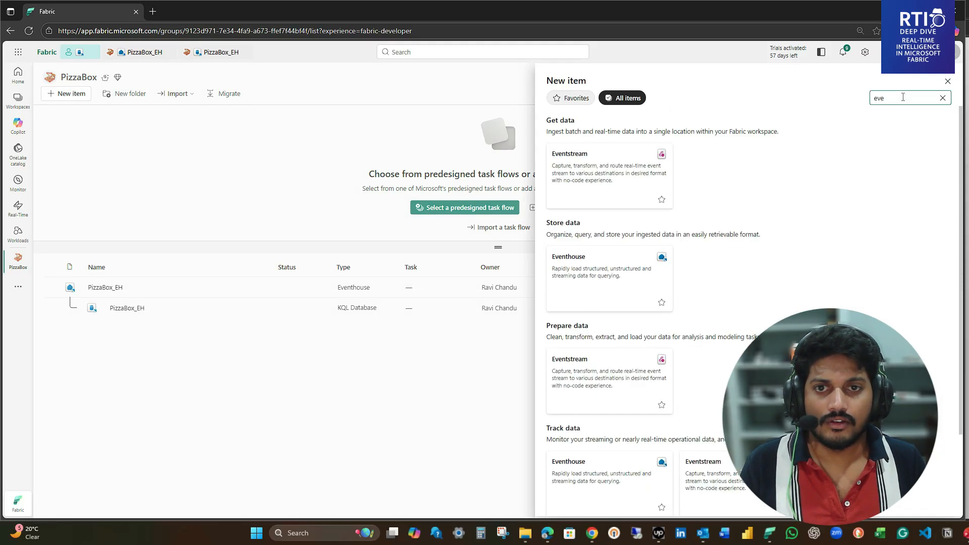
{"action": "left_click", "coordinate": [600, 171]}
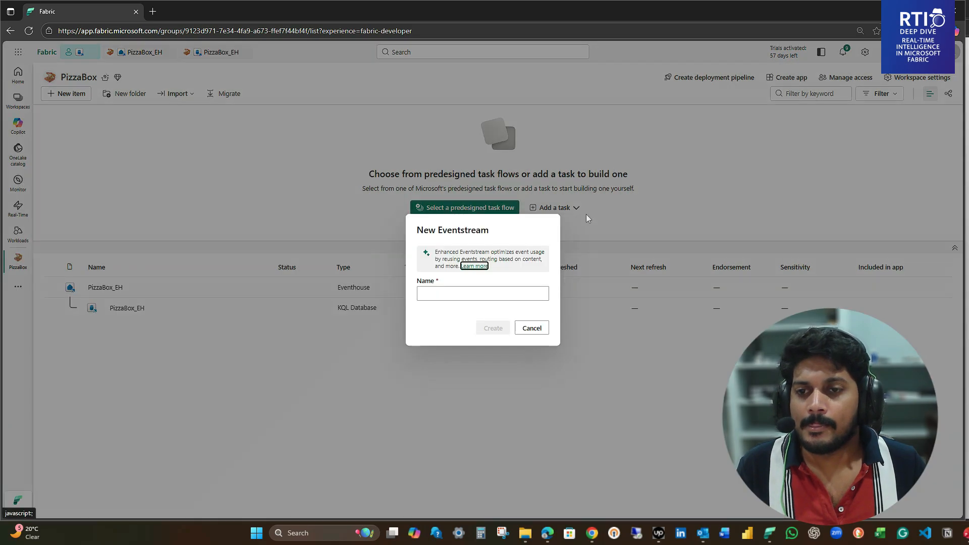
{"action": "type", "text": "Pi"}
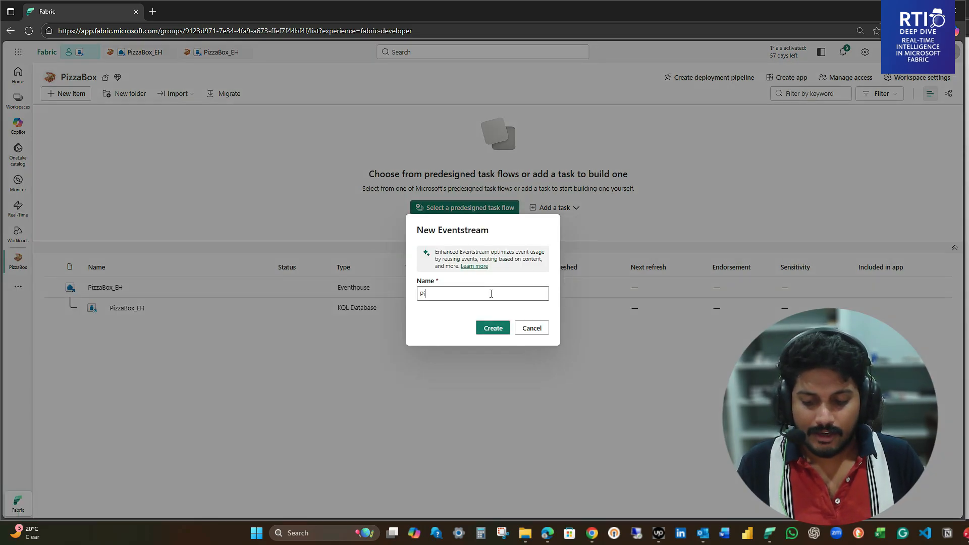
{"action": "type", "text": "zzaBox"}
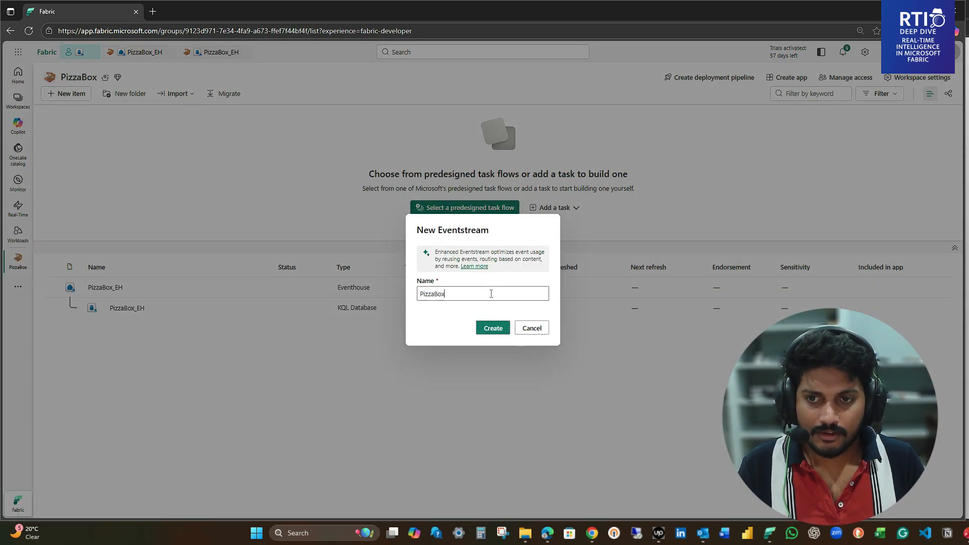
{"action": "type", "text": "_ES"}
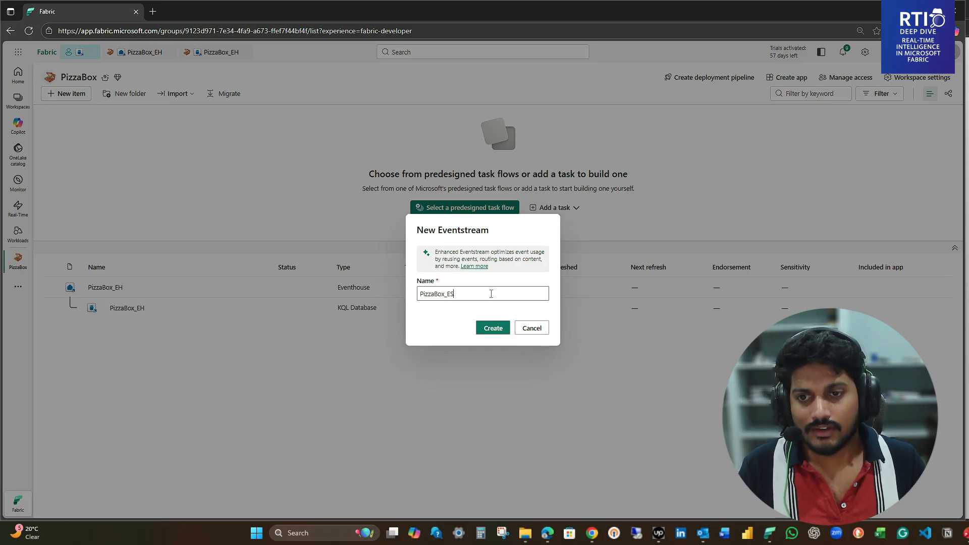
{"action": "left_click", "coordinate": [480, 329]}
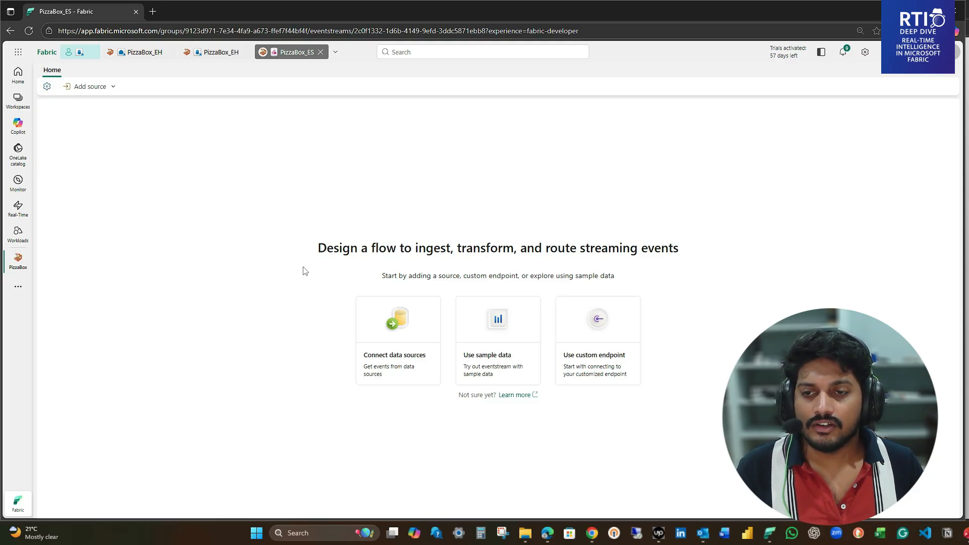
Add Azure Event Hubs as a data source for the eventstream, start a new connection and review its required settings.
{"action": "left_click", "coordinate": [113, 87]}
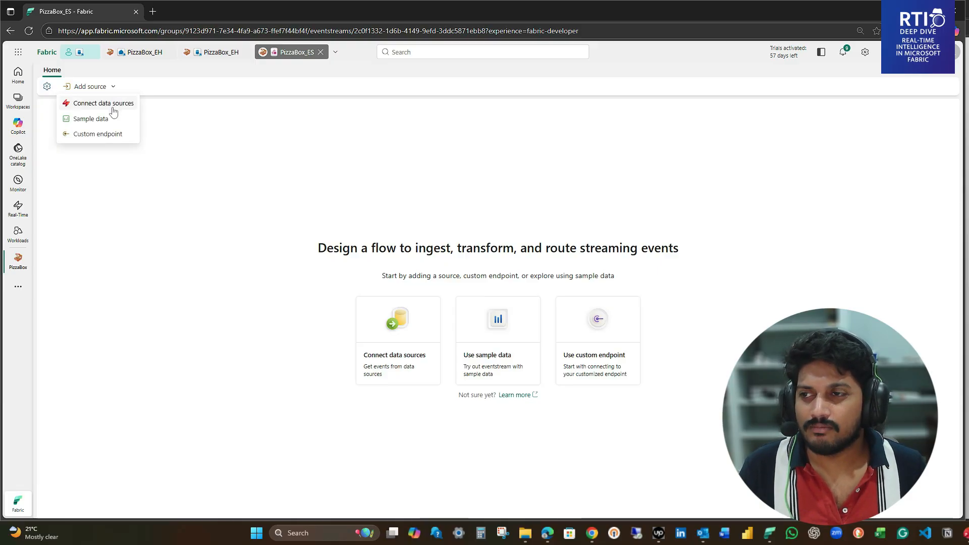
{"action": "left_click", "coordinate": [113, 104]}
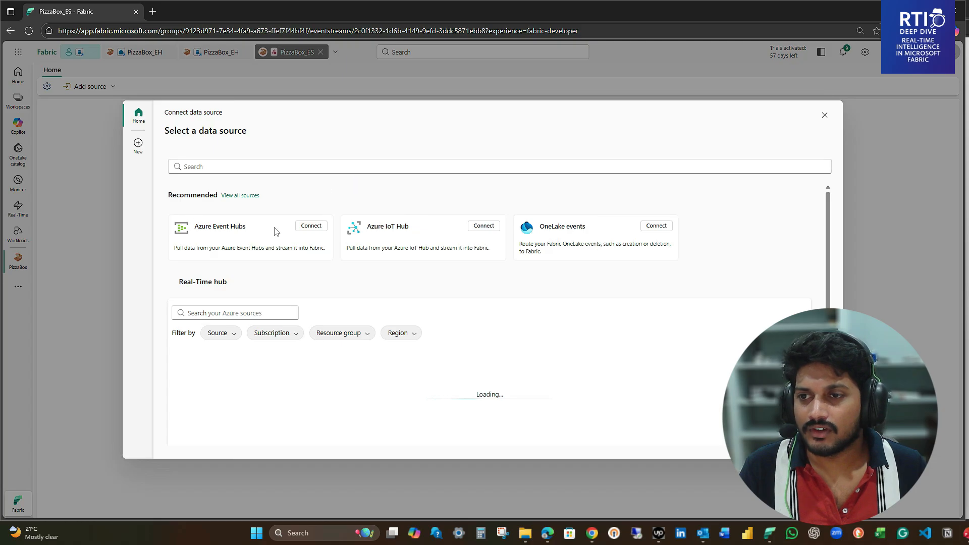
{"action": "left_click", "coordinate": [313, 226]}
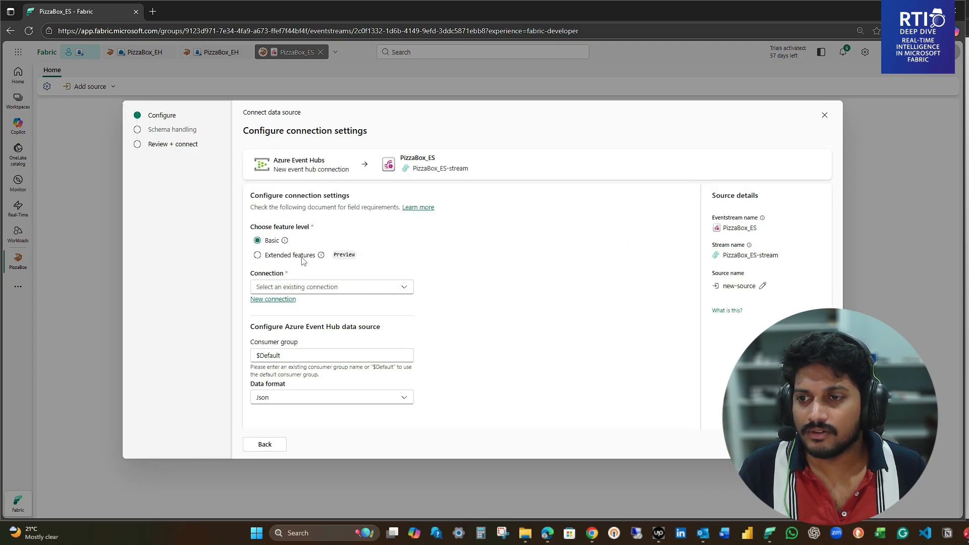
{"action": "left_click", "coordinate": [285, 301]}
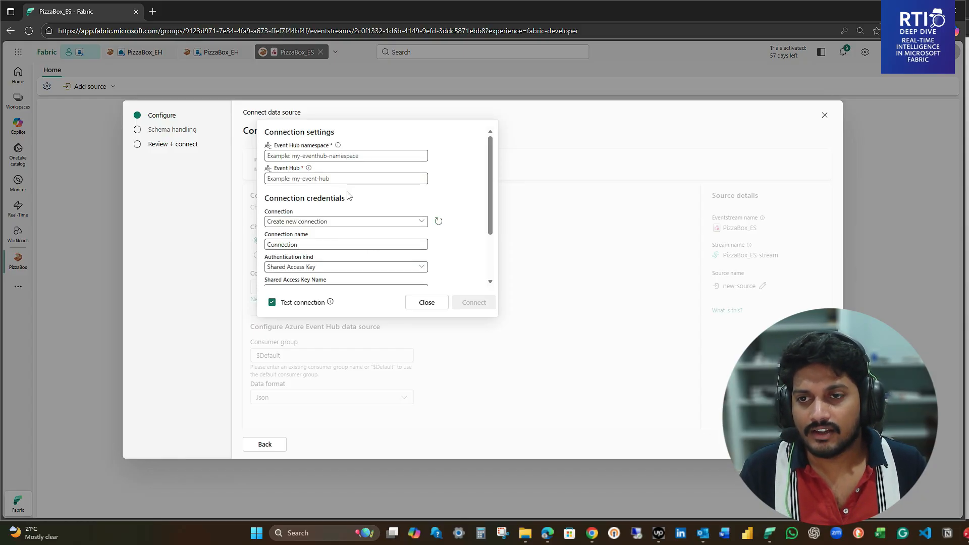
{"action": "scroll", "coordinate": [348, 196], "scroll_direction": "down", "scroll_amount": 3}
{"action": "scroll", "coordinate": [349, 196], "scroll_direction": "up", "scroll_amount": 3}
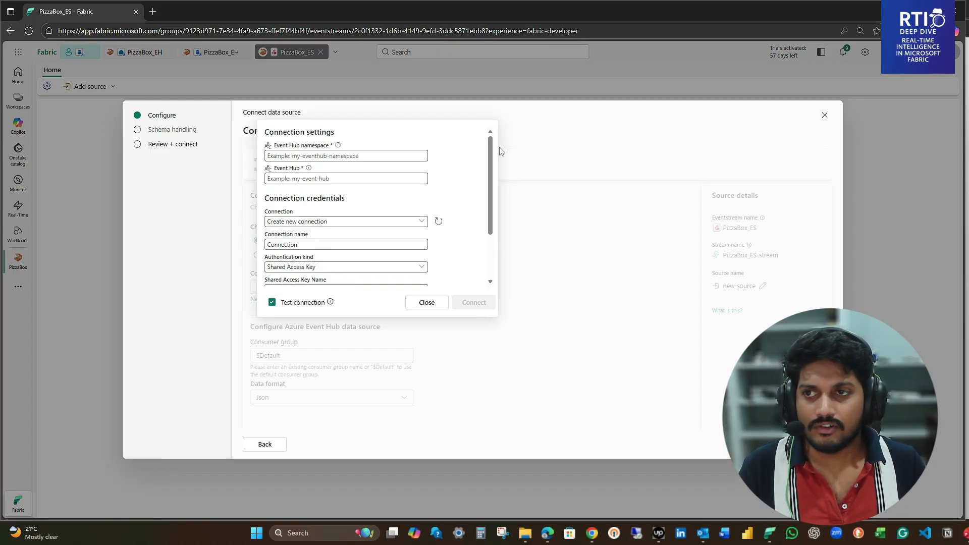
Switch to the Azure portal in a new browser tab and open the PizzaBoxSource Event Hubs namespace.
{"action": "left_click", "coordinate": [153, 11]}
{"action": "type", "text": "po"}
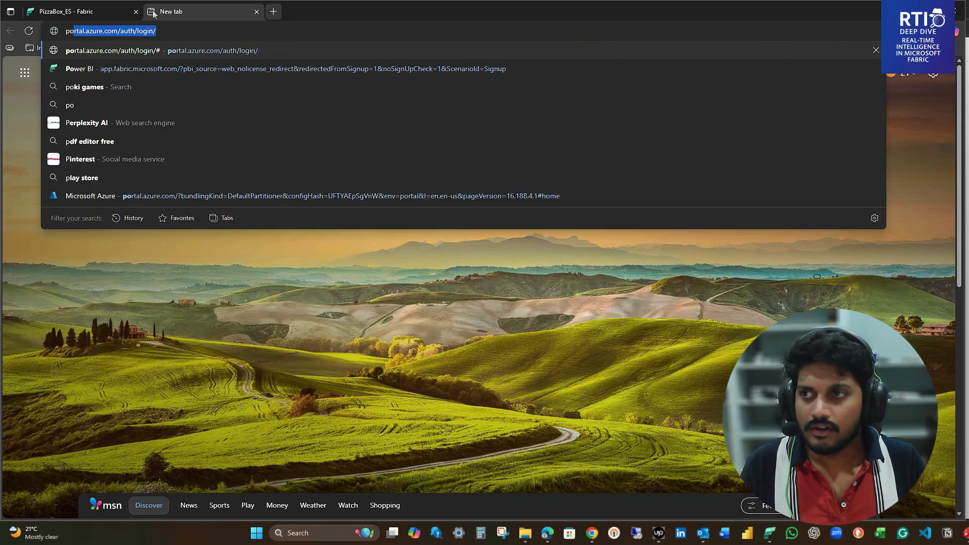
{"action": "key", "text": "Return"}
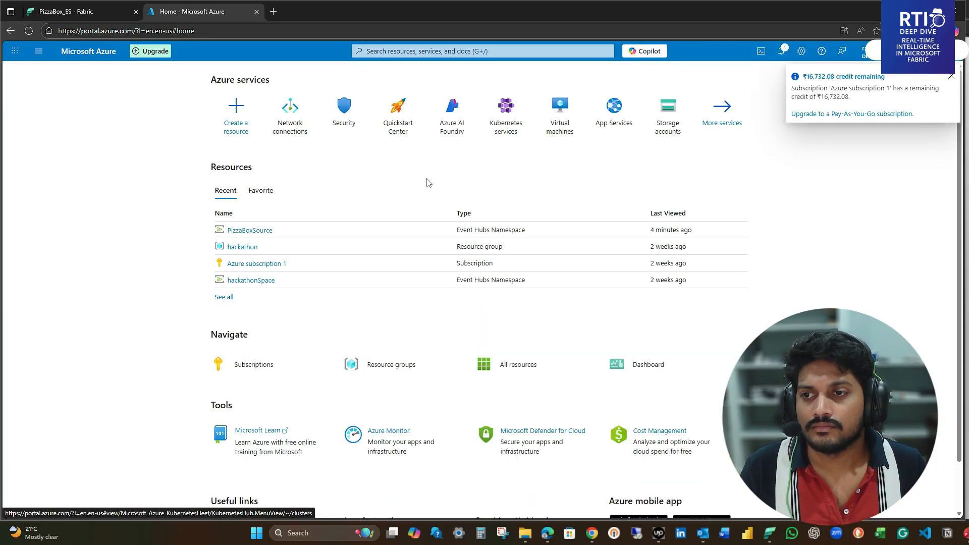
{"action": "mouse_move", "coordinate": [254, 235]}
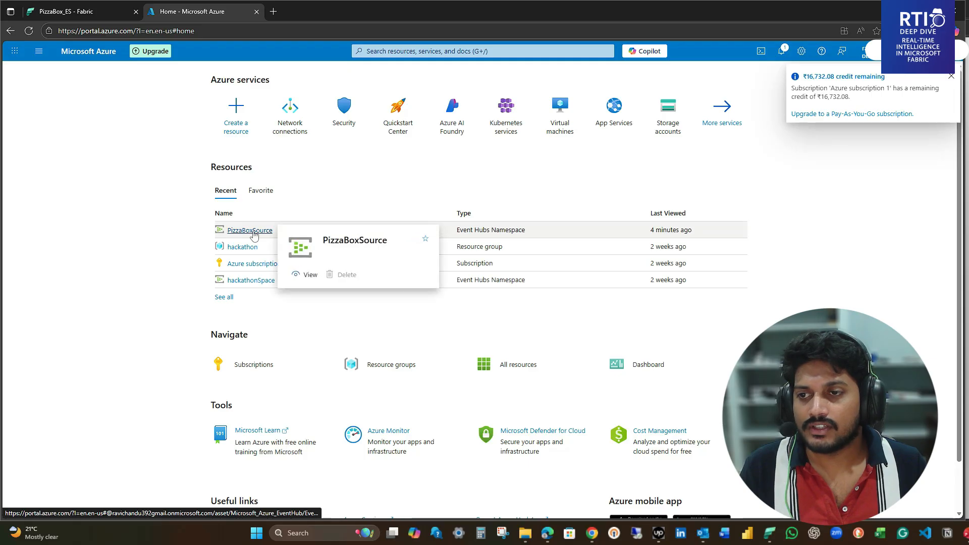
{"action": "left_click", "coordinate": [254, 235]}
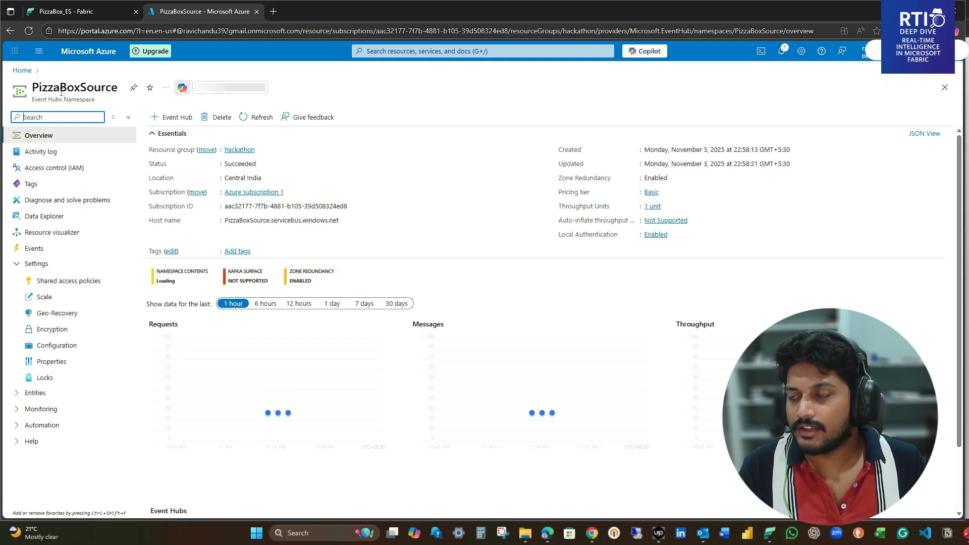
Examine the namespace's name and its list of event hubs for the connection details.
{"action": "left_click_drag", "start_coordinate": [32, 89], "coordinate": [112, 87]}
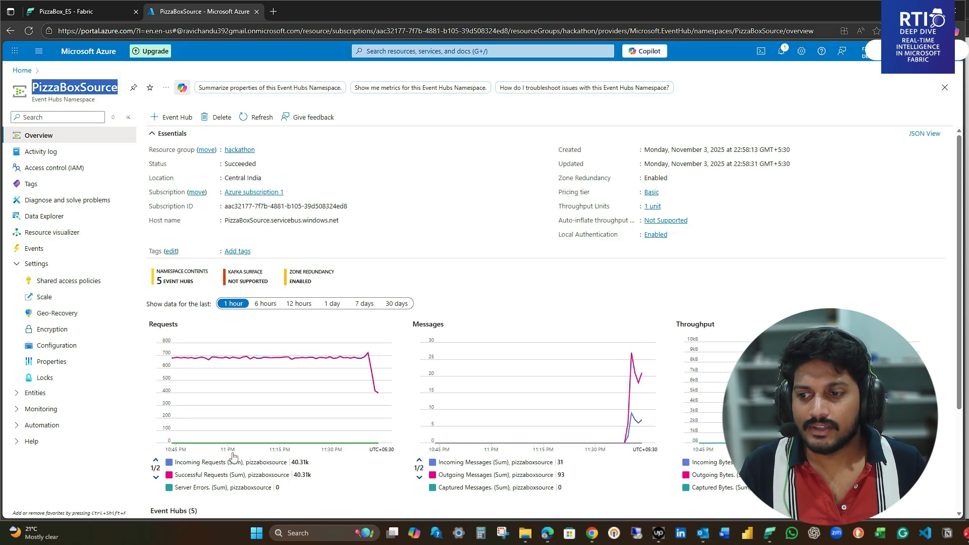
{"action": "scroll", "coordinate": [243, 412], "scroll_direction": "down", "scroll_amount": 3}
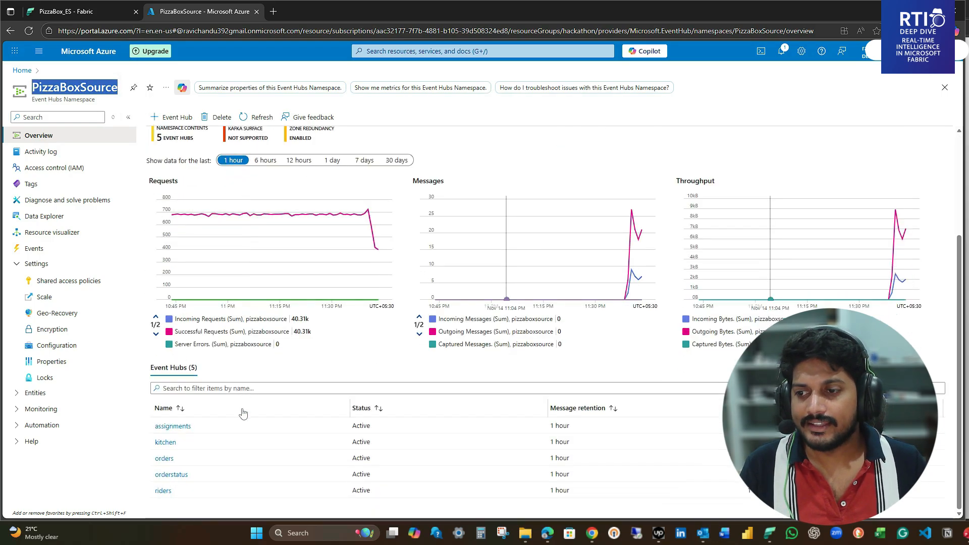
{"action": "left_click", "coordinate": [154, 428]}
{"action": "left_click_drag", "start_coordinate": [153, 426], "coordinate": [194, 508]}
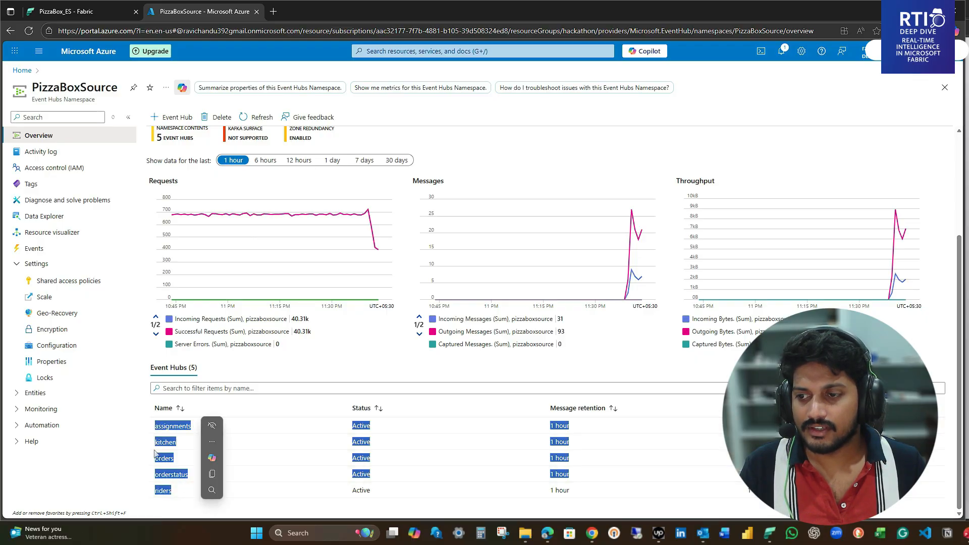
{"action": "left_click", "coordinate": [133, 444]}
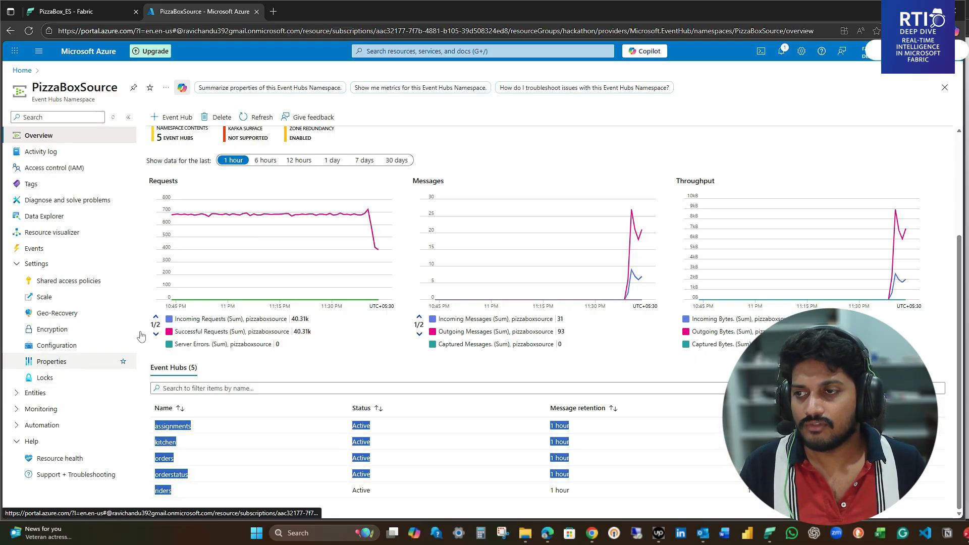
{"action": "scroll", "coordinate": [170, 345], "scroll_direction": "up", "scroll_amount": 2}
{"action": "scroll", "coordinate": [171, 344], "scroll_direction": "down", "scroll_amount": 3}
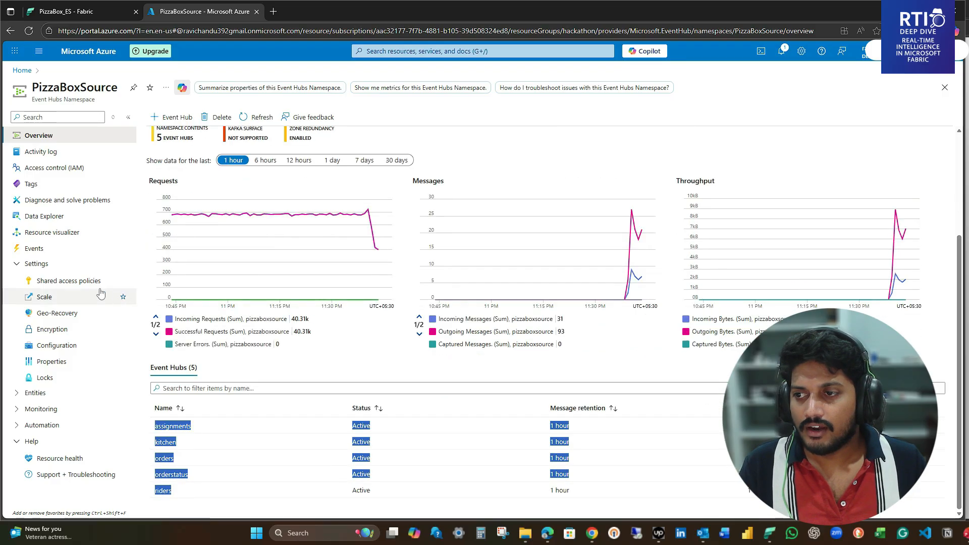
View the keys of the namespace's RootManageSharedAccessKey shared access policy and return to the eventstream's connection form in Fabric.
{"action": "left_click", "coordinate": [71, 281]}
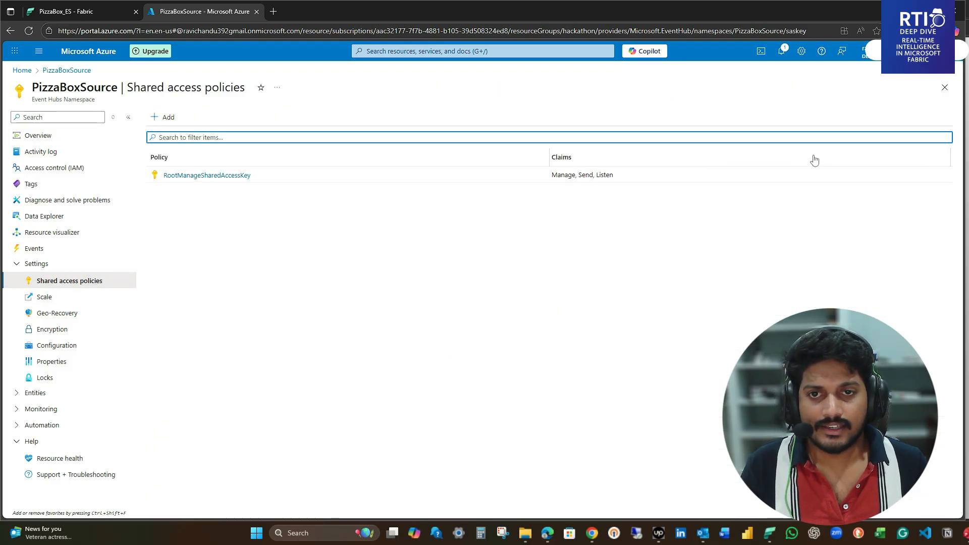
{"action": "left_click", "coordinate": [227, 177]}
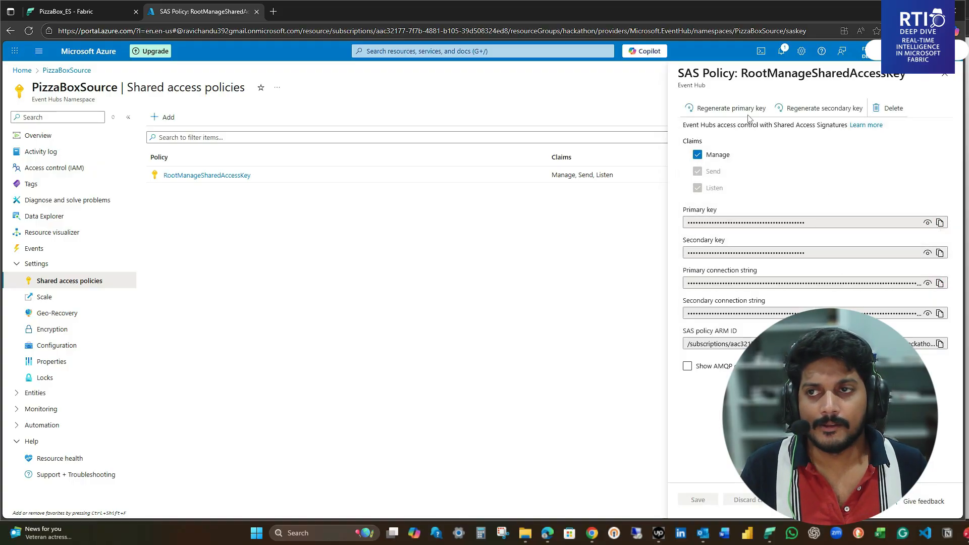
{"action": "left_click", "coordinate": [96, 12]}
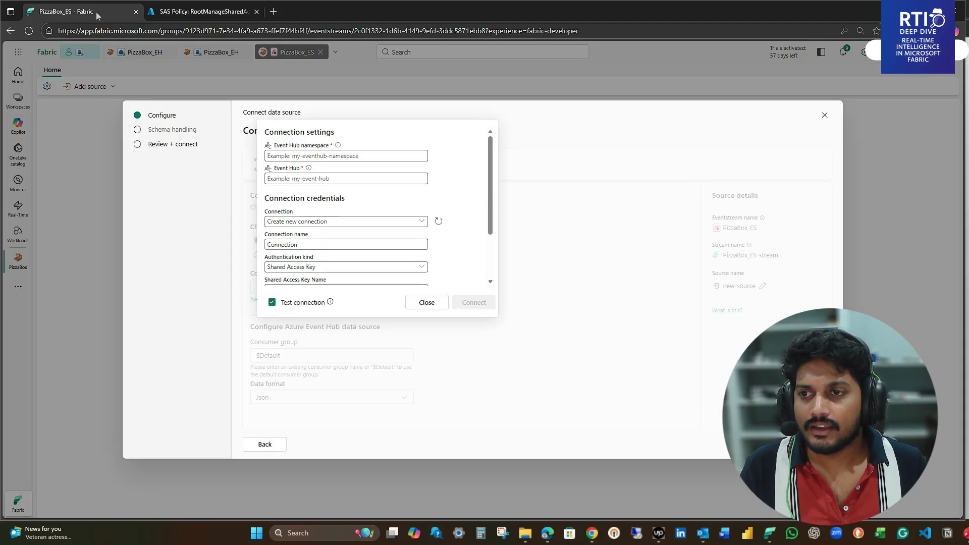
Copy the namespace name PizzaBoxSource from the Azure portal and enter it as the Event Hub namespace in the Fabric connection settings.
{"action": "left_click", "coordinate": [337, 156]}
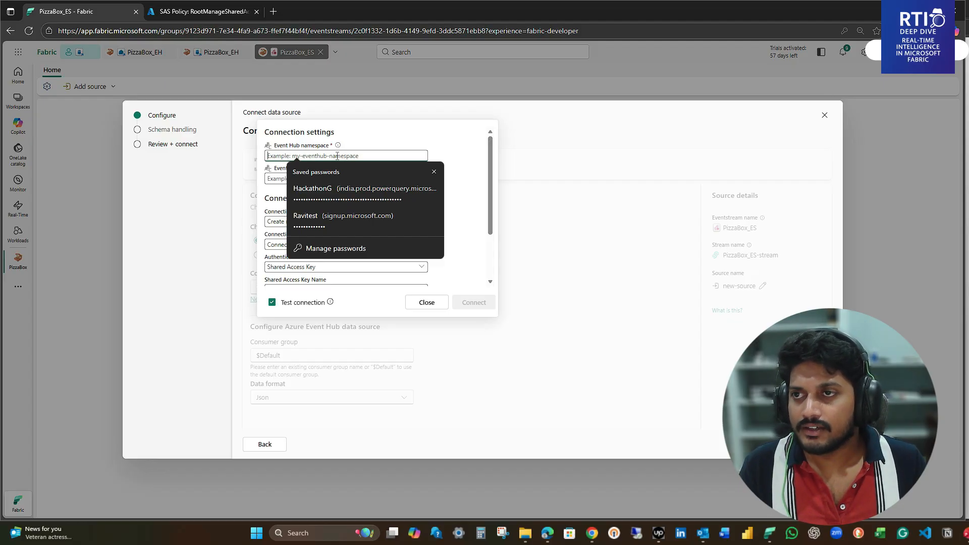
{"action": "left_click", "coordinate": [194, 12]}
{"action": "left_click_drag", "start_coordinate": [33, 87], "coordinate": [118, 85]}
{"action": "key", "text": "ctrl+c"}
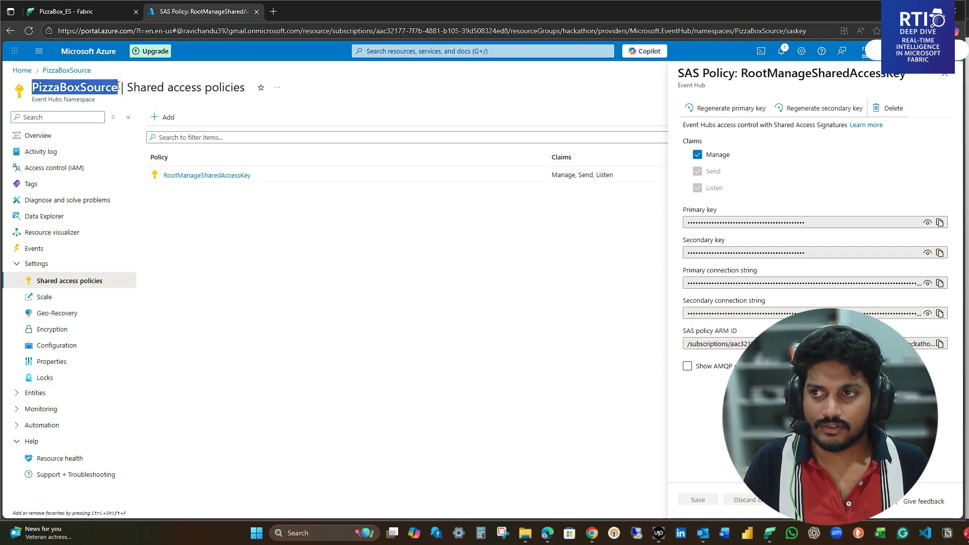
{"action": "key", "text": "ctrl+Tab"}
{"action": "left_click", "coordinate": [279, 145]}
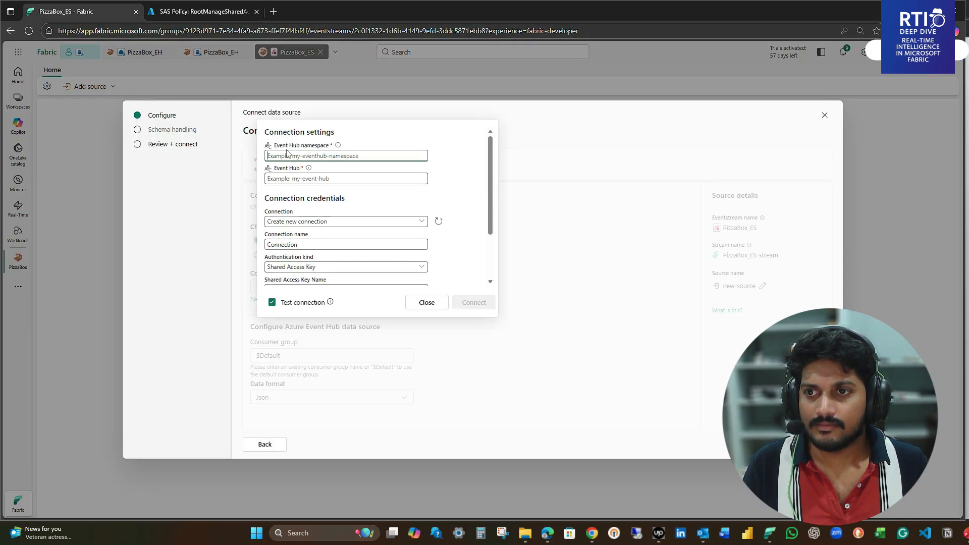
{"action": "left_click", "coordinate": [286, 156]}
{"action": "key", "text": "ctrl+v"}
Copy the event hub name orders from the namespace overview in the Azure portal and enter it as the connection's Event Hub in Fabric.
{"action": "left_click", "coordinate": [278, 179]}
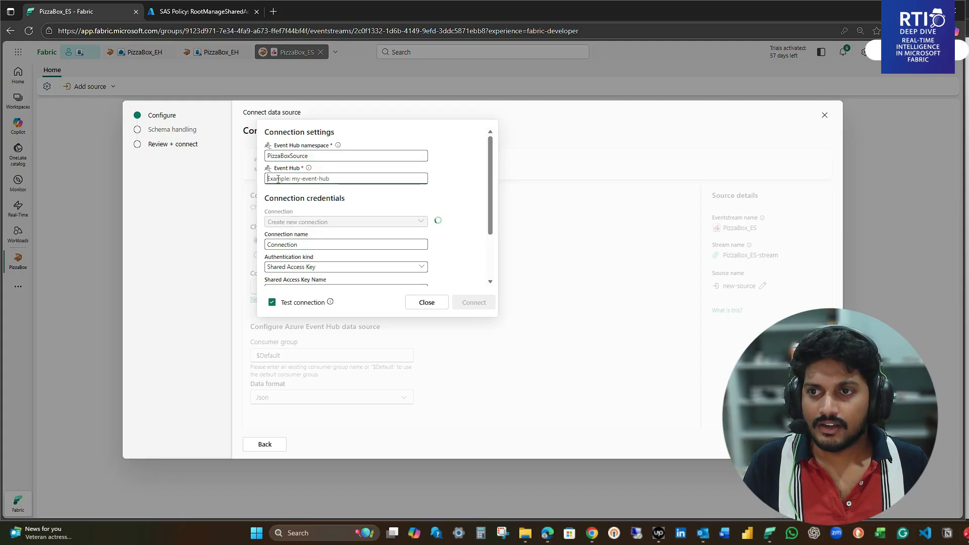
{"action": "left_click", "coordinate": [198, 12]}
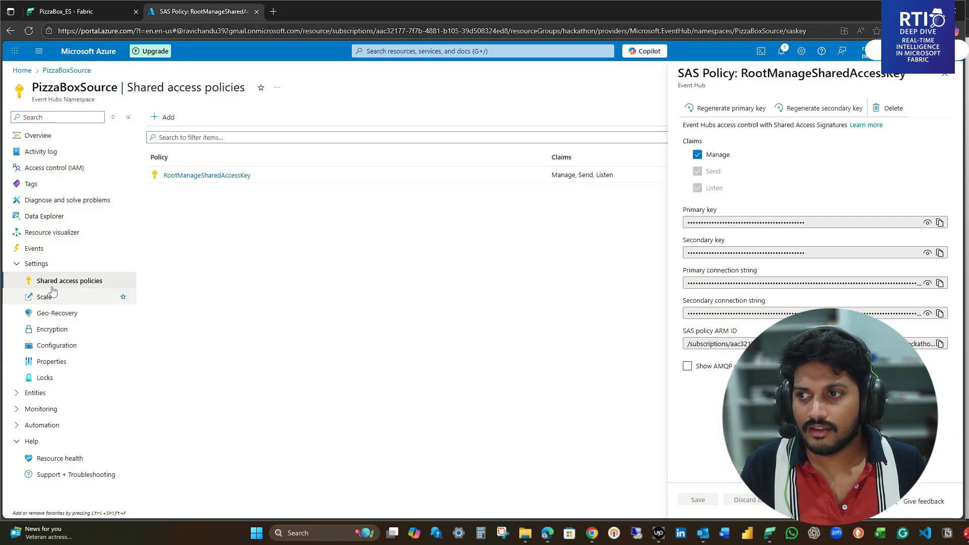
{"action": "left_click", "coordinate": [48, 151]}
{"action": "left_click", "coordinate": [39, 136]}
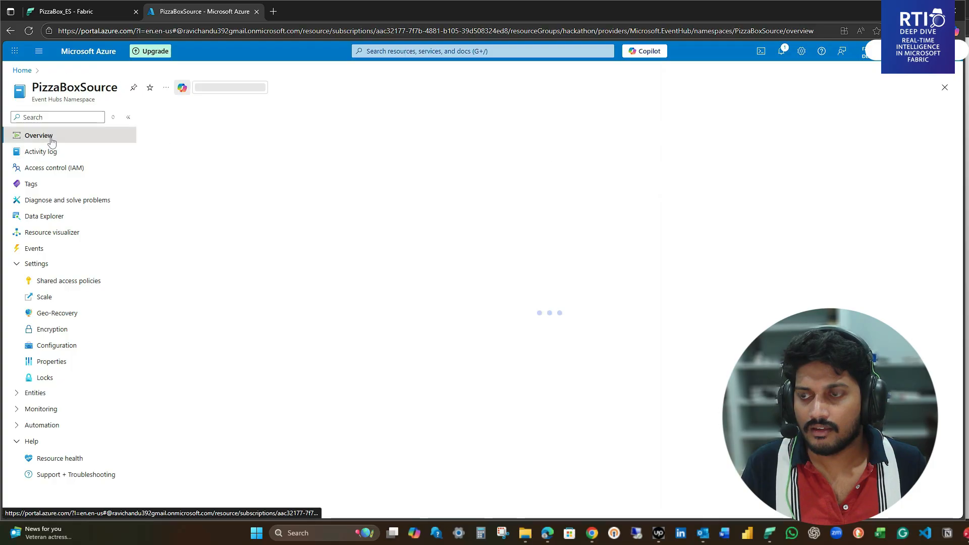
{"action": "scroll", "coordinate": [344, 395], "scroll_direction": "down", "scroll_amount": 3}
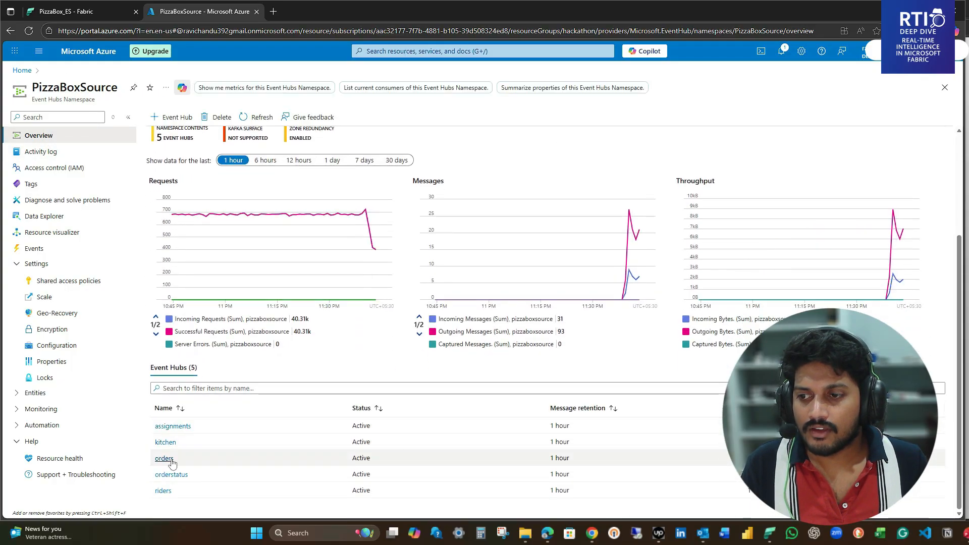
{"action": "left_click_drag", "start_coordinate": [176, 458], "coordinate": [151, 465]}
{"action": "key", "text": "ctrl+c"}
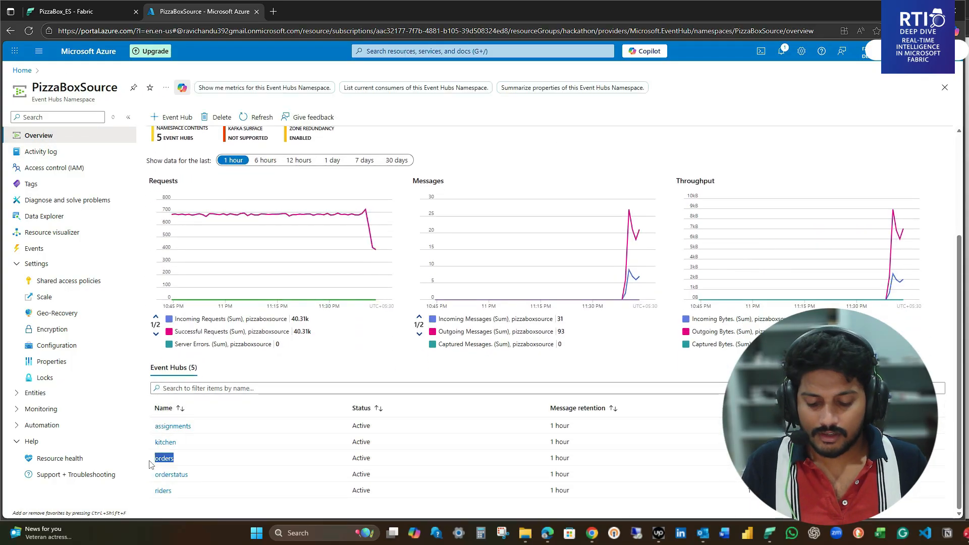
{"action": "left_click", "coordinate": [101, 10]}
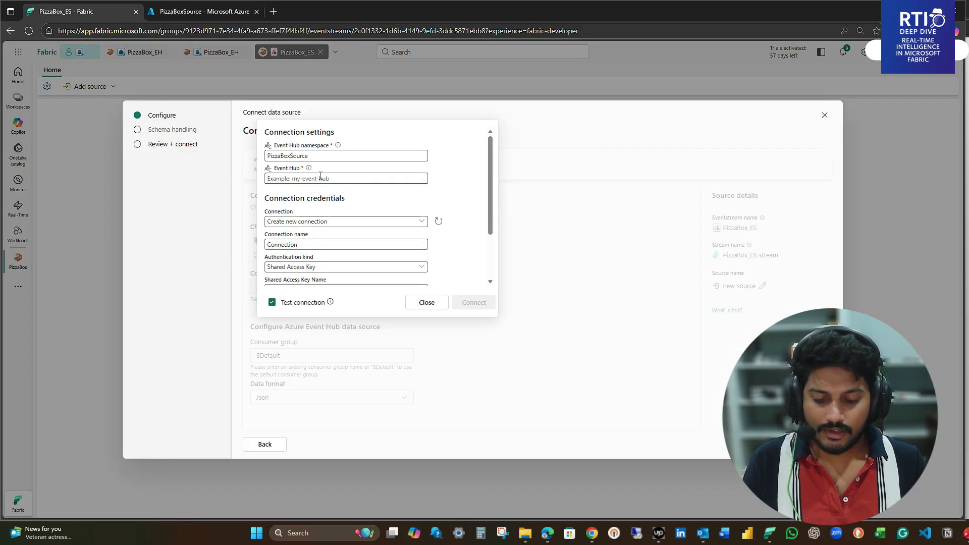
{"action": "key", "text": "ctrl+v"}
Copy the policy name RootManageSharedAccessKey from the Azure shared access policies and enter it as the connection's Shared Access Key Name in Fabric.
{"action": "scroll", "coordinate": [323, 279], "scroll_direction": "down", "scroll_amount": 2}
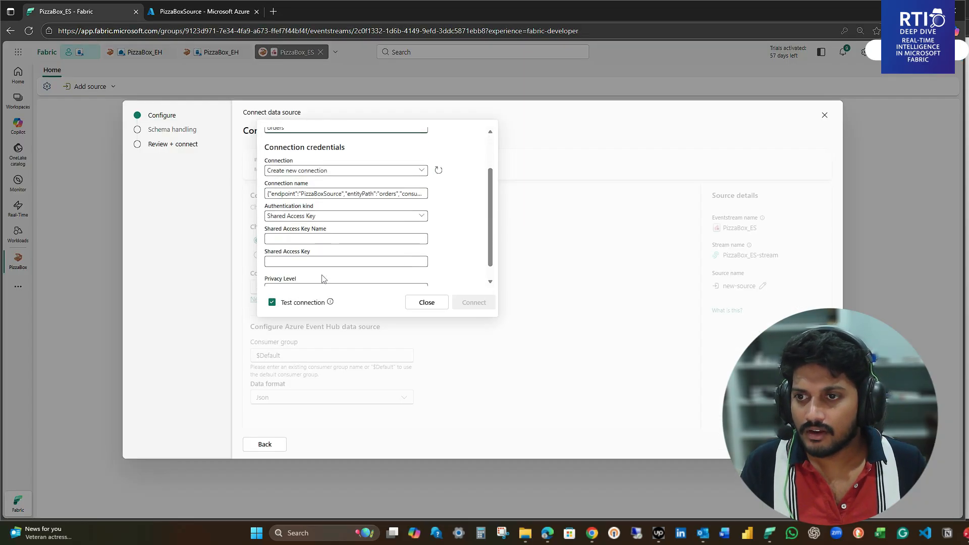
{"action": "scroll", "coordinate": [324, 279], "scroll_direction": "down", "scroll_amount": 1}
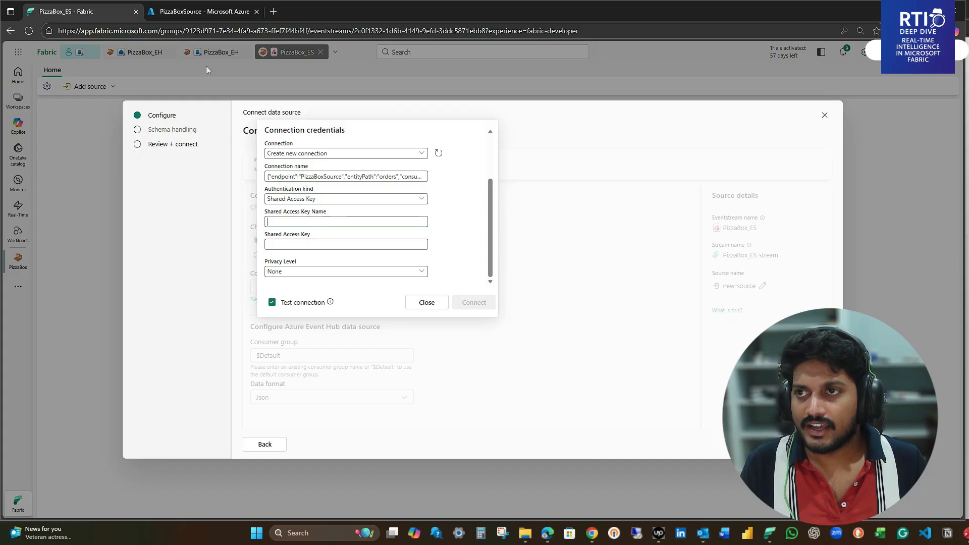
{"action": "left_click", "coordinate": [187, 11]}
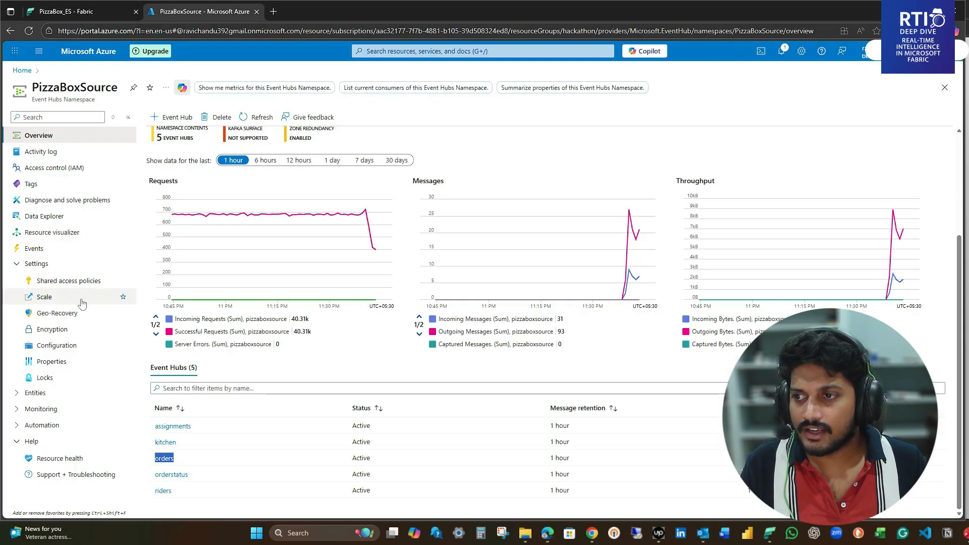
{"action": "left_click", "coordinate": [88, 282]}
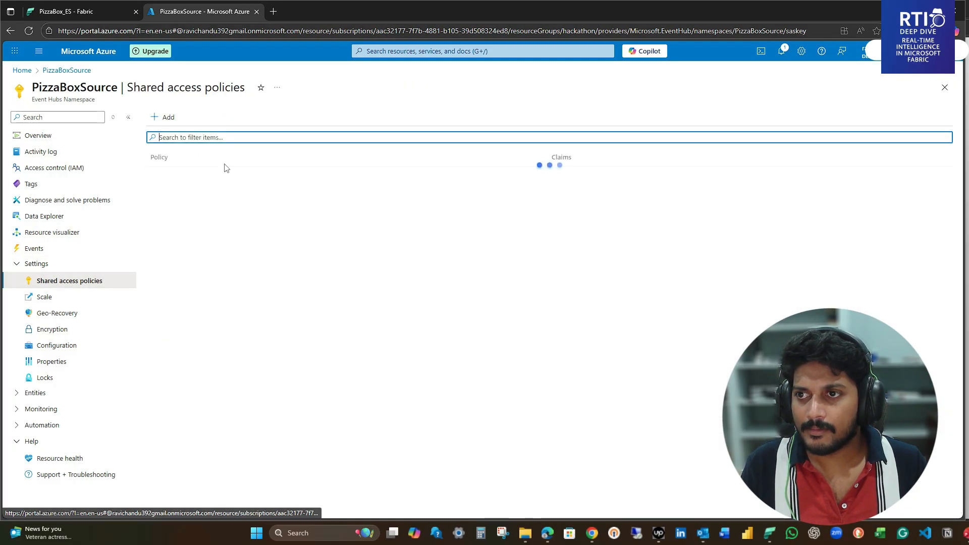
{"action": "left_click_drag", "start_coordinate": [264, 177], "coordinate": [160, 185]}
{"action": "key", "text": "ctrl+c"}
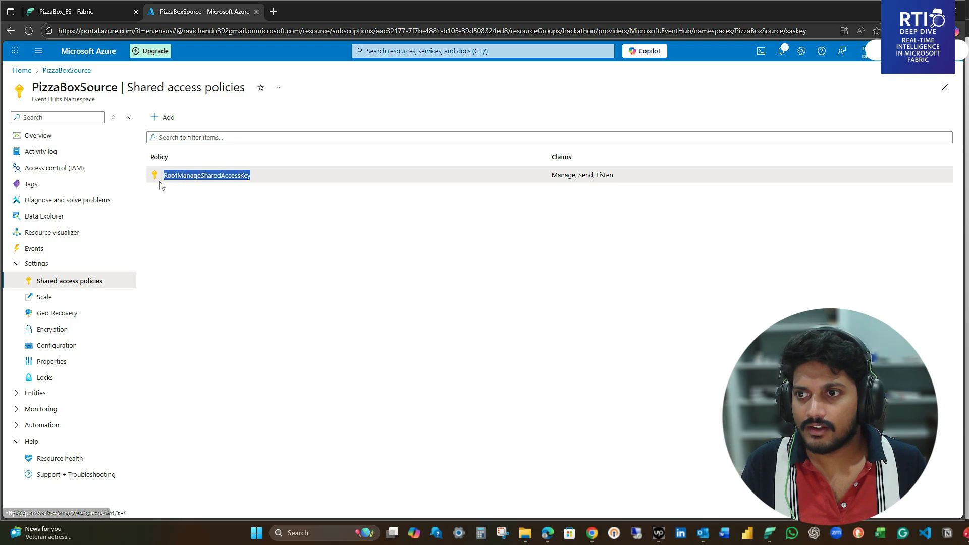
{"action": "left_click", "coordinate": [94, 15]}
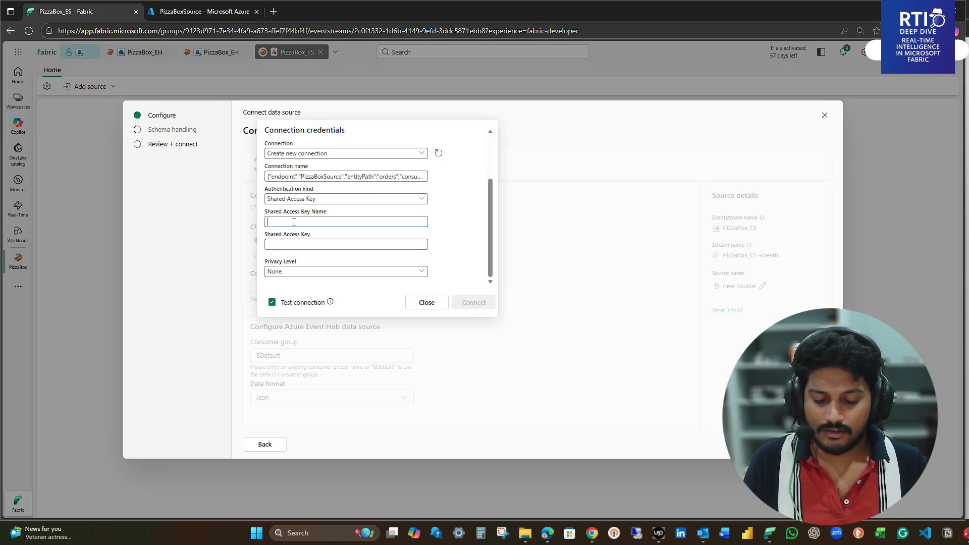
{"action": "key", "text": "ctrl+v"}
Copy the policy's primary key from Azure into the connection's Shared Access Key field in Fabric, connect, and save the credentials in the browser.
{"action": "left_click", "coordinate": [202, 11]}
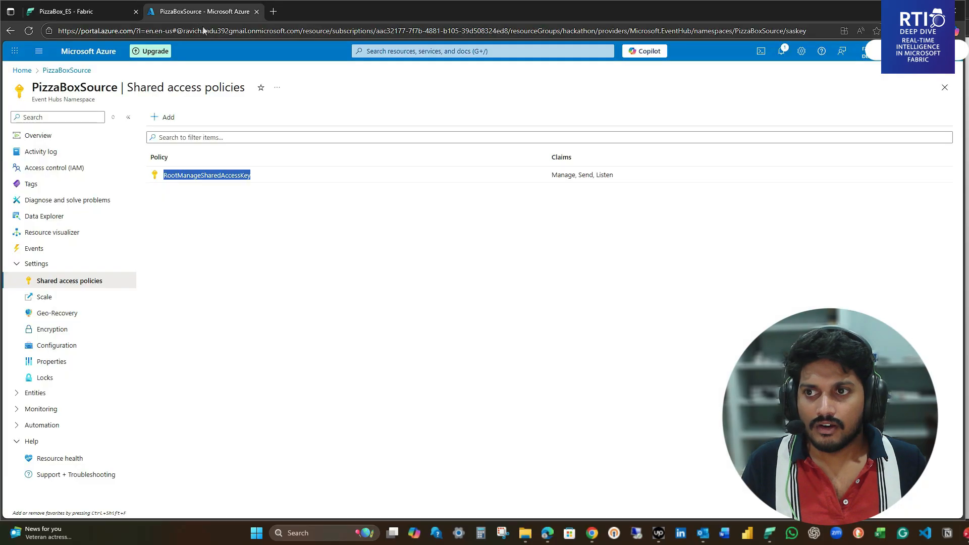
{"action": "left_click", "coordinate": [216, 177]}
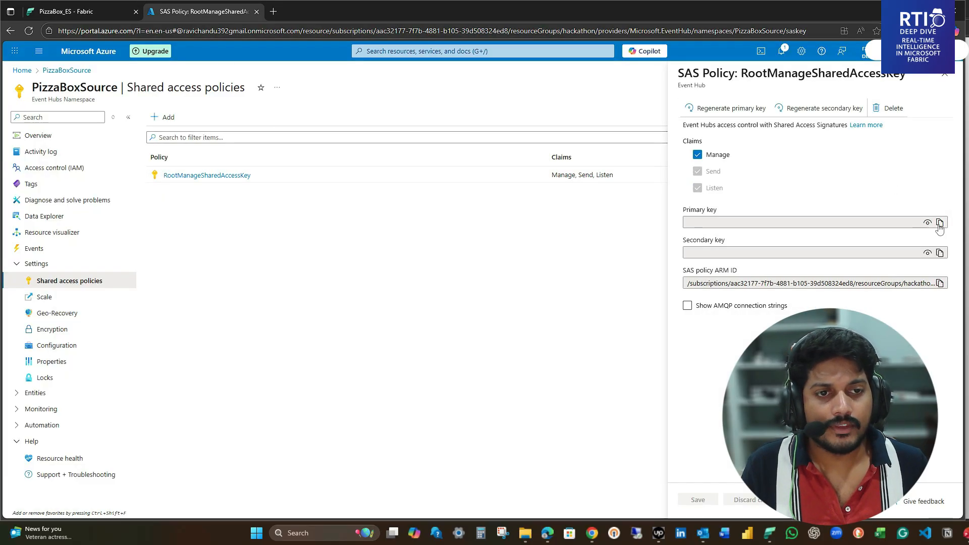
{"action": "left_click", "coordinate": [927, 222]}
{"action": "left_click", "coordinate": [940, 223]}
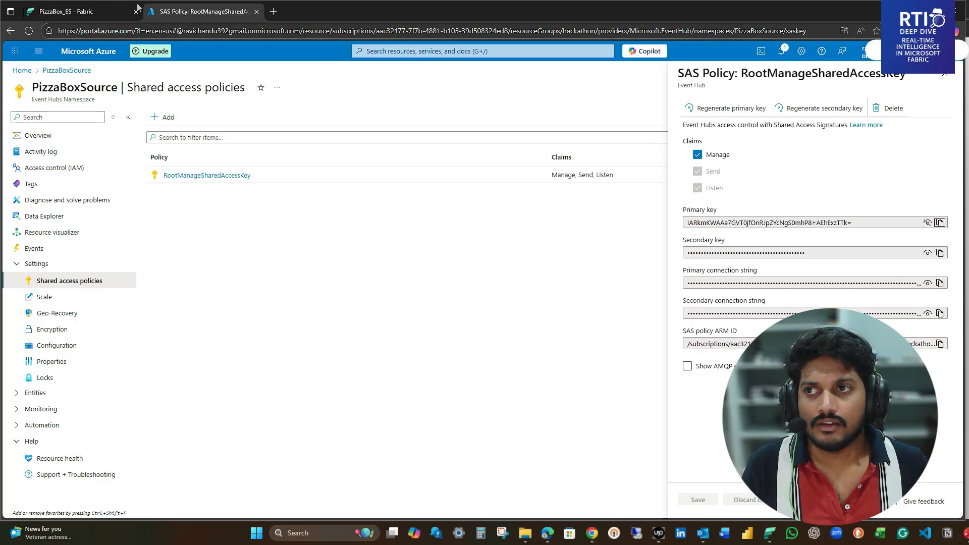
{"action": "left_click", "coordinate": [127, 11]}
{"action": "left_click", "coordinate": [304, 245]}
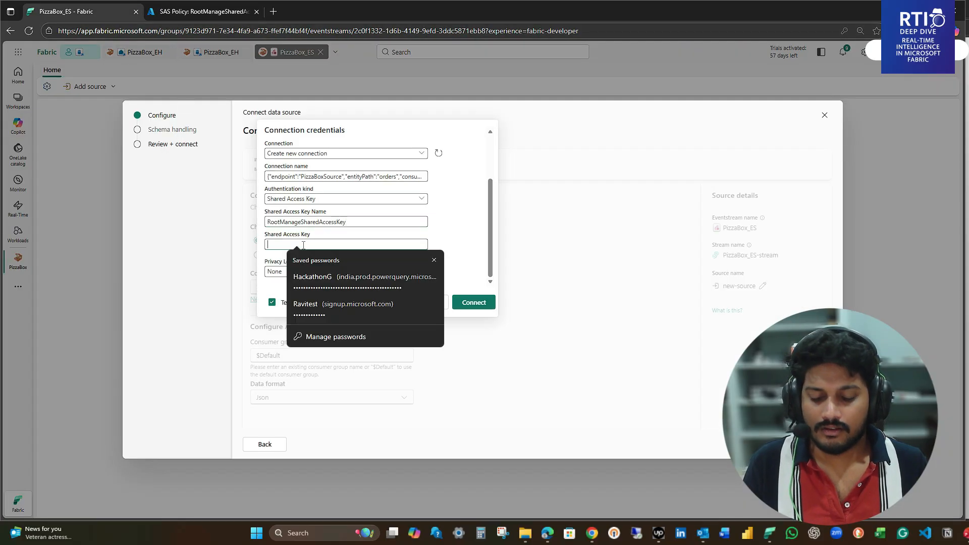
{"action": "key", "text": "ctrl+v"}
{"action": "left_click", "coordinate": [465, 304]}
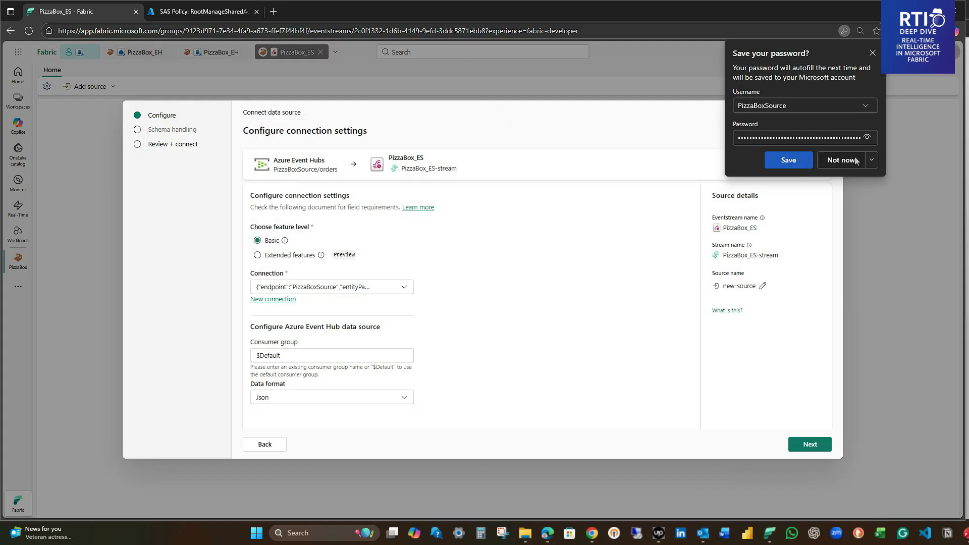
{"action": "left_click", "coordinate": [792, 163]}
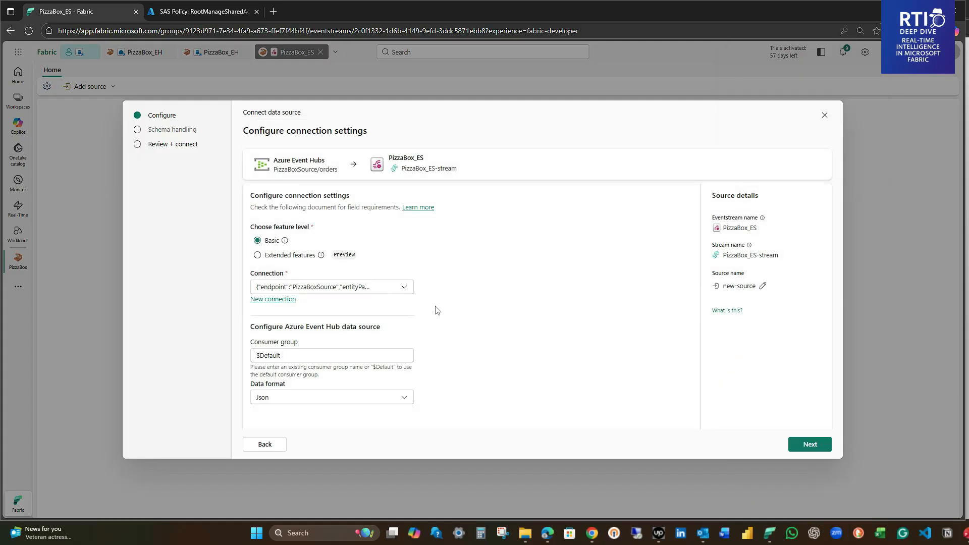
Name the source OrdersHub, keep the $Default consumer group and Json format, and add it to the eventstream.
{"action": "scroll", "coordinate": [438, 310], "scroll_direction": "down", "scroll_amount": 1}
{"action": "scroll", "coordinate": [317, 233], "scroll_direction": "up", "scroll_amount": 1}
{"action": "left_click", "coordinate": [763, 287]}
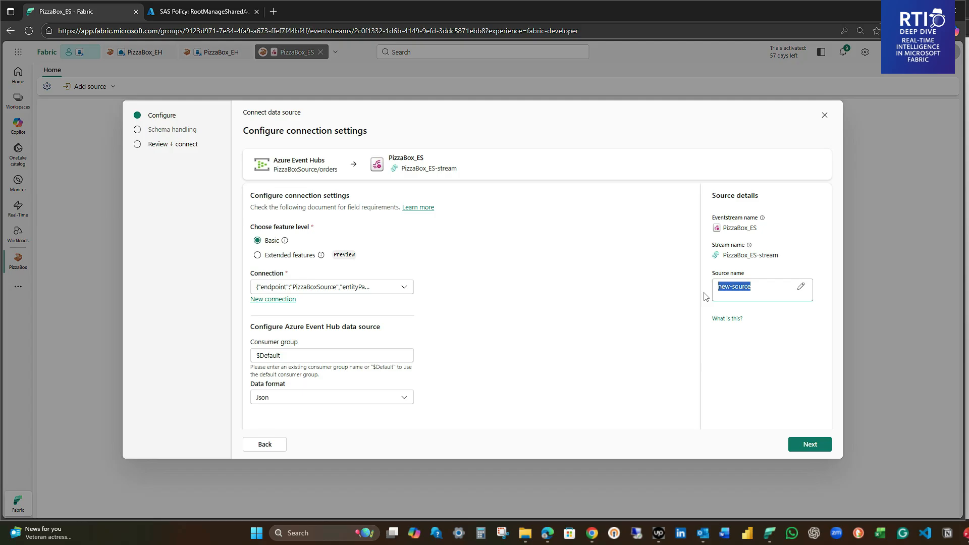
{"action": "type", "text": "OrdersHub"}
{"action": "left_click", "coordinate": [803, 444]}
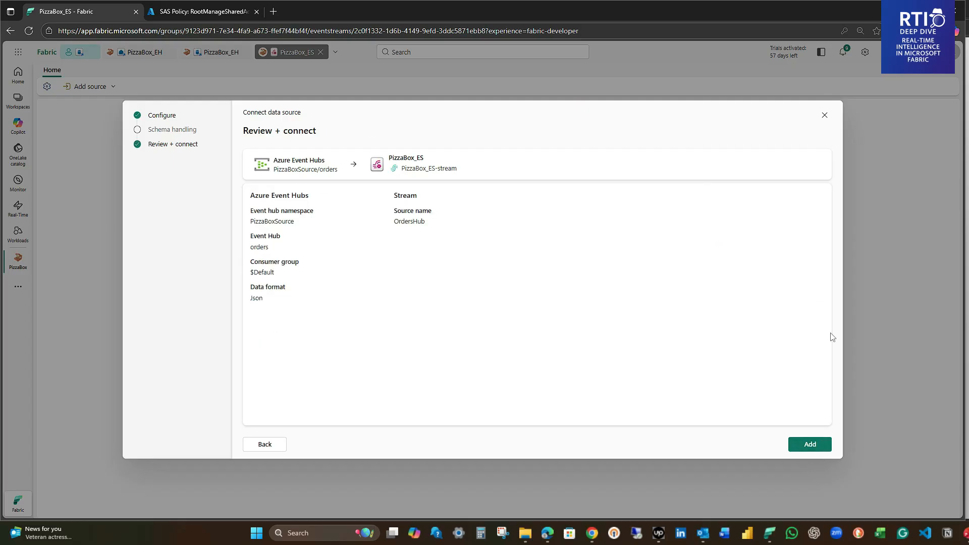
{"action": "left_click", "coordinate": [810, 445]}
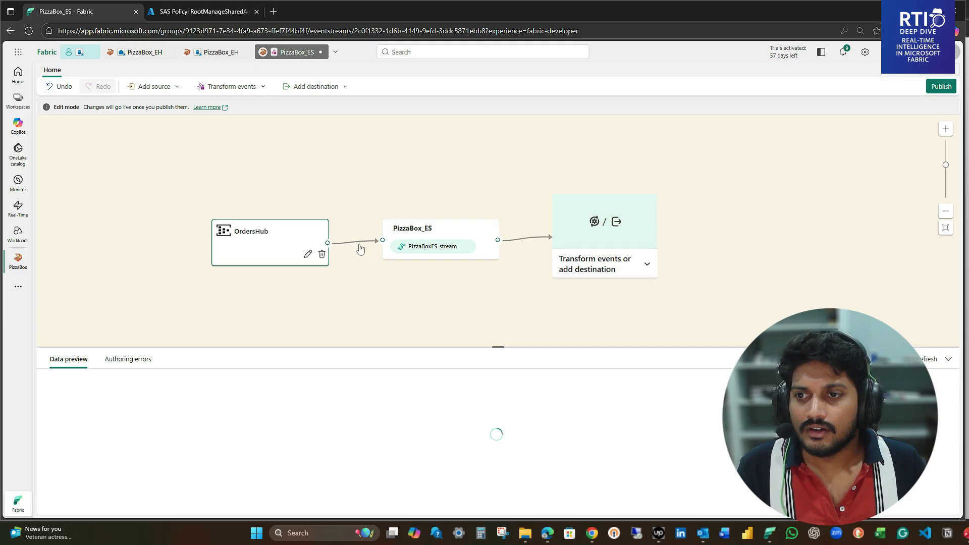
Rearrange the canvas by moving the OrdersHub, PizzaBox_ES and destination nodes slightly upward and spreading them further apart.
{"action": "left_click_drag", "start_coordinate": [271, 231], "coordinate": [251, 190]}
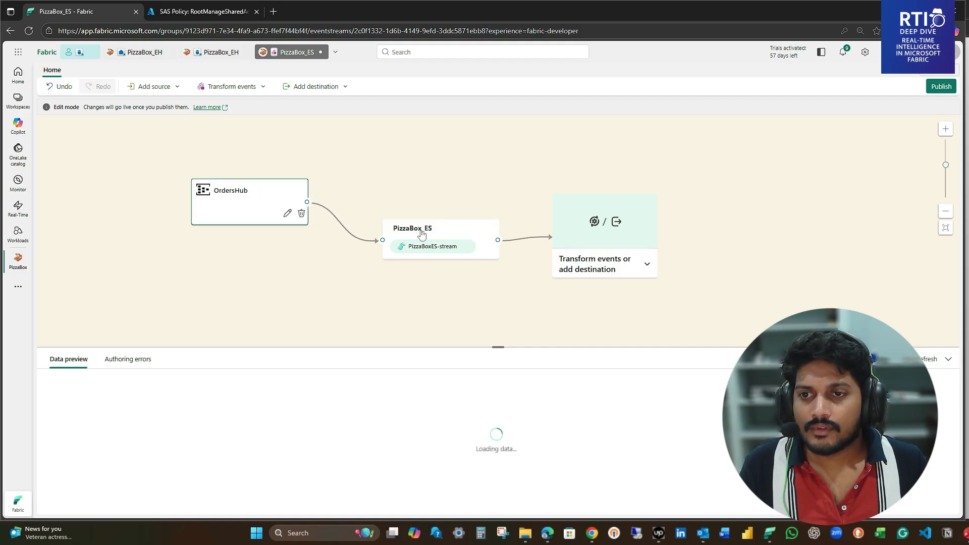
{"action": "left_click_drag", "start_coordinate": [422, 233], "coordinate": [427, 218]}
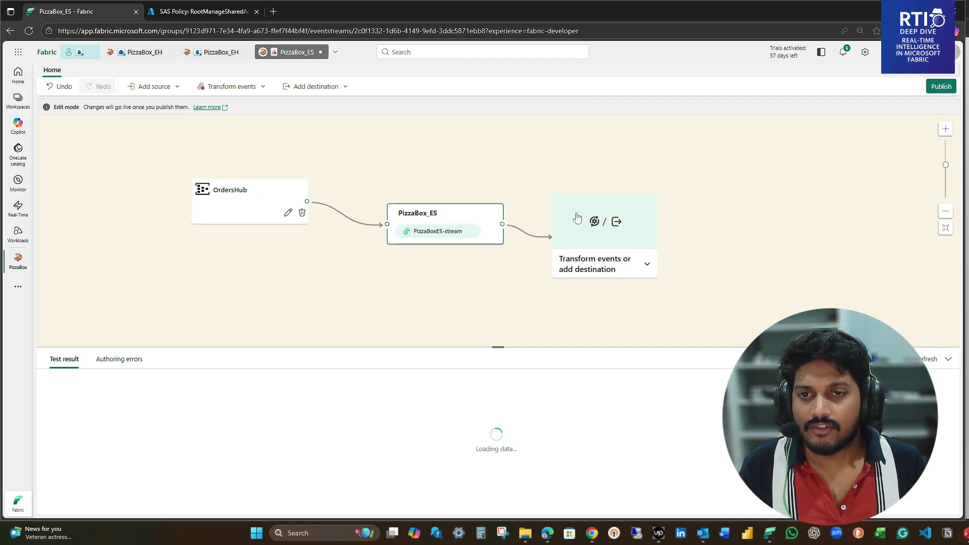
{"action": "left_click_drag", "start_coordinate": [585, 221], "coordinate": [600, 198]}
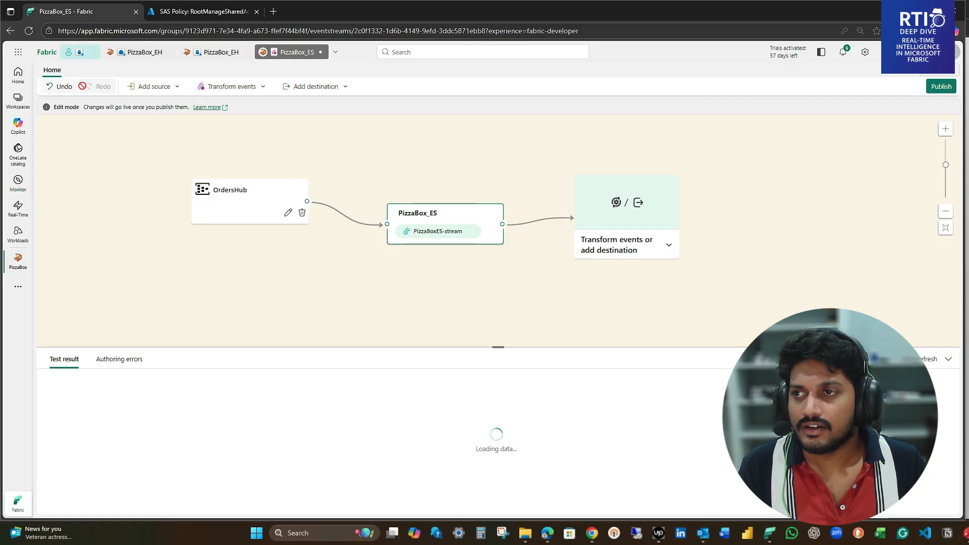
Start adding another Azure Event Hubs data source to the eventstream and open a new connection for it.
{"action": "left_click", "coordinate": [152, 86]}
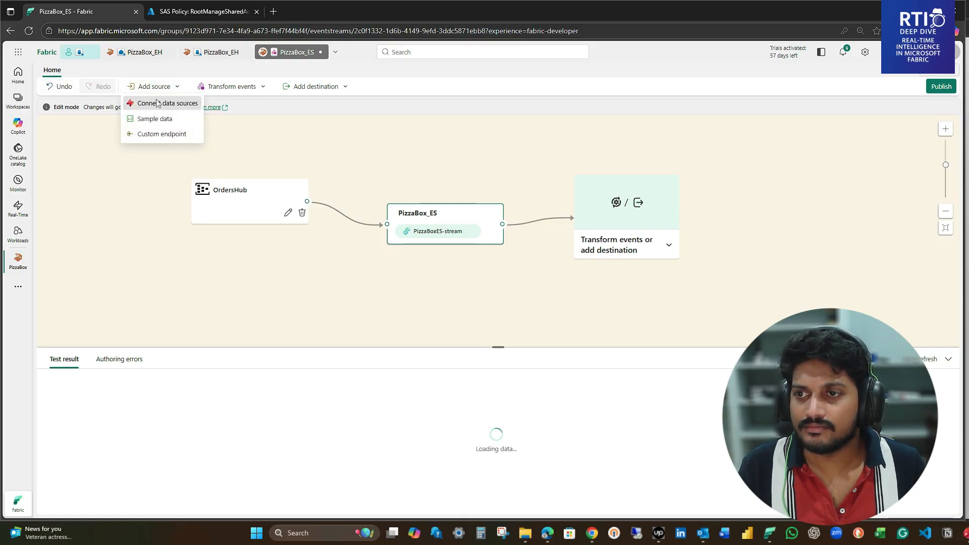
{"action": "left_click", "coordinate": [157, 103]}
{"action": "left_click", "coordinate": [315, 226]}
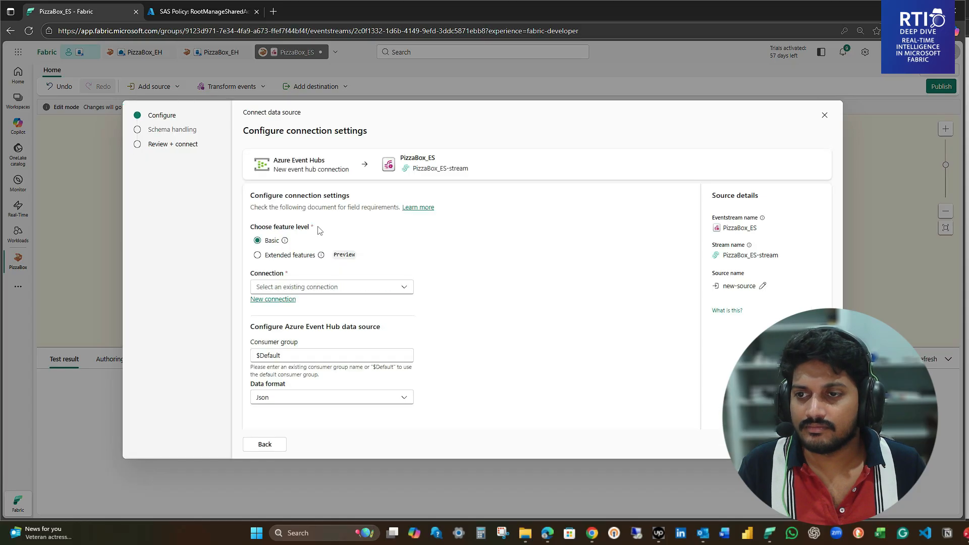
{"action": "left_click", "coordinate": [274, 299]}
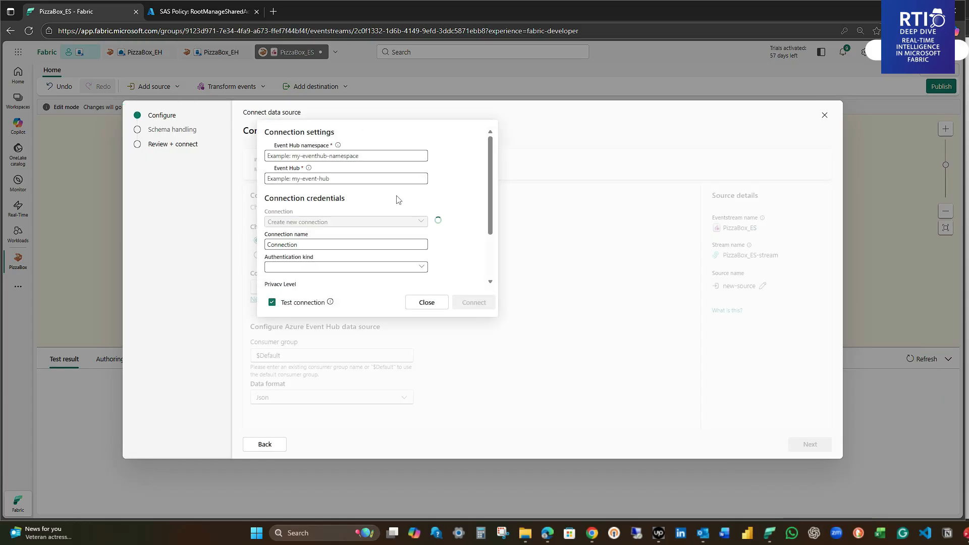
Fill the connection with the saved PizzaBoxSource namespace and its stored Shared Access Key, and set the event hub to orderstatus.
{"action": "left_click", "coordinate": [320, 156]}
{"action": "left_click", "coordinate": [298, 188]}
{"action": "left_click", "coordinate": [332, 179]}
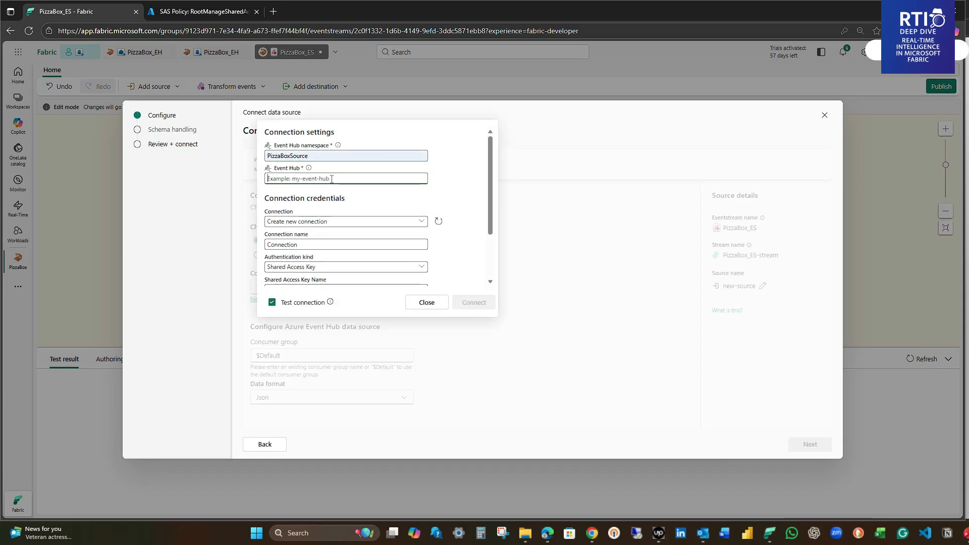
{"action": "type", "text": "ord"}
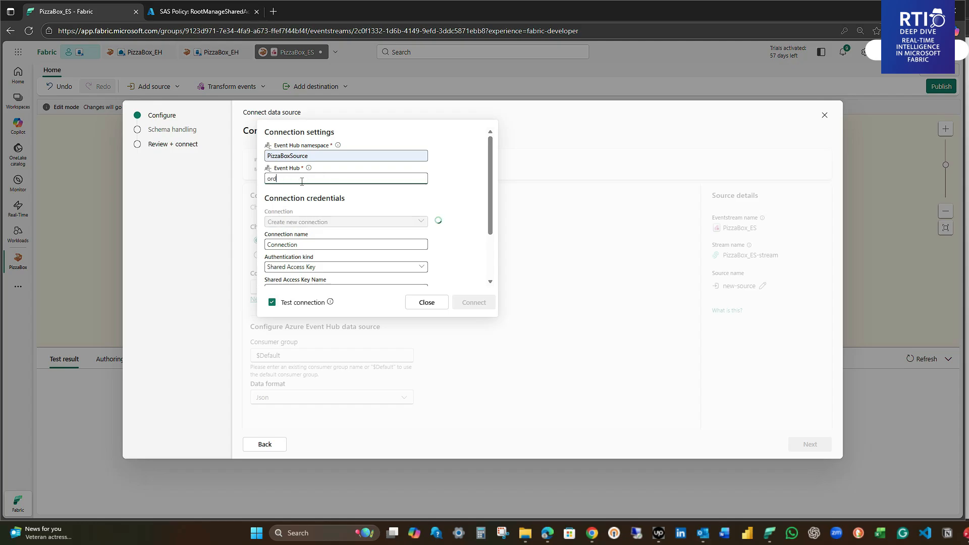
{"action": "type", "text": "erstatus"}
Copy the policy name RootManageSharedAccessKey from the Azure portal into the orderstatus connection's Shared Access Key Name in Fabric, and connect.
{"action": "scroll", "coordinate": [348, 212], "scroll_direction": "down", "scroll_amount": 2}
{"action": "left_click", "coordinate": [345, 219]}
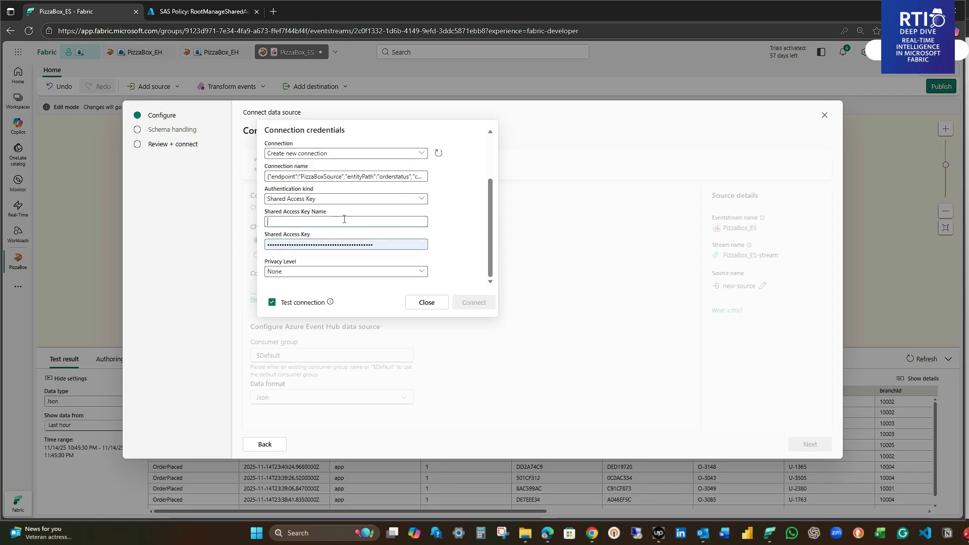
{"action": "left_click", "coordinate": [202, 11]}
{"action": "double_click", "coordinate": [202, 173]}
{"action": "key", "text": "ctrl+c"}
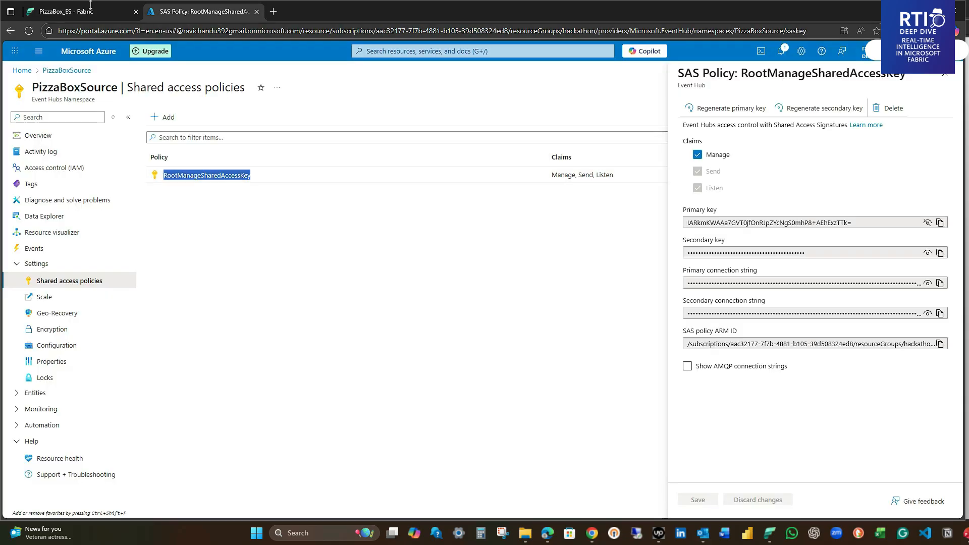
{"action": "left_click", "coordinate": [76, 11]}
{"action": "key", "text": "ctrl+v"}
{"action": "left_click", "coordinate": [474, 302]}
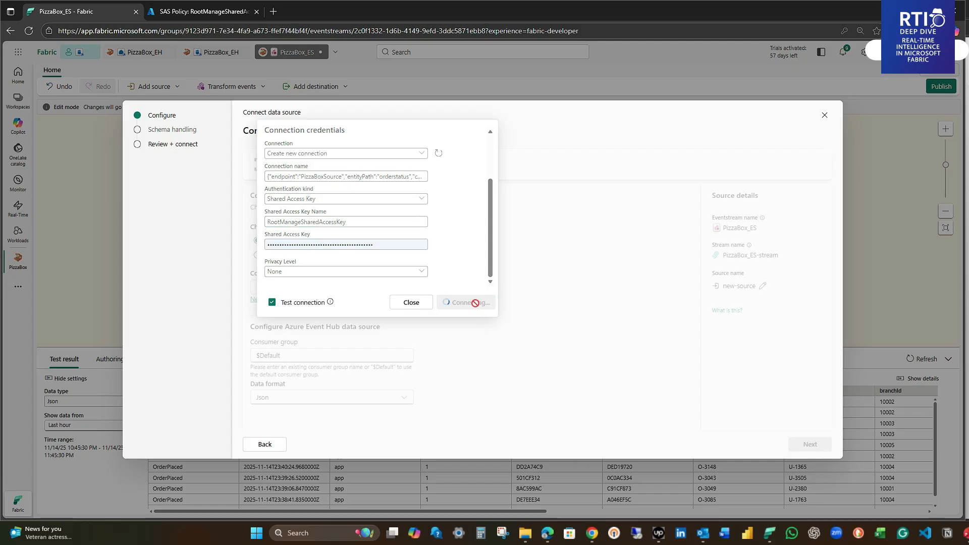
Name the source OrderStatusHub, keep the $Default consumer group and Json format, and add it to the eventstream.
{"action": "left_click", "coordinate": [762, 285]}
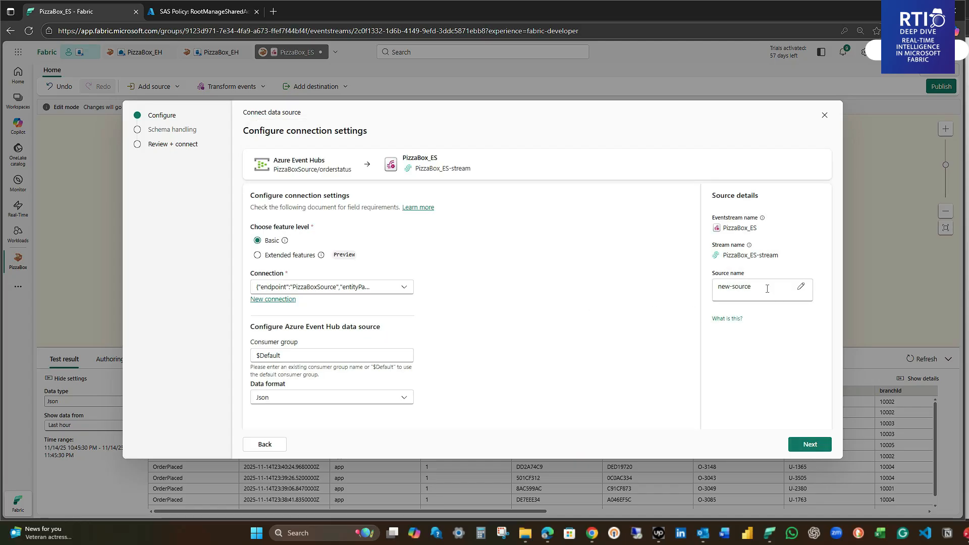
{"action": "type", "text": "OrderStatusHub"}
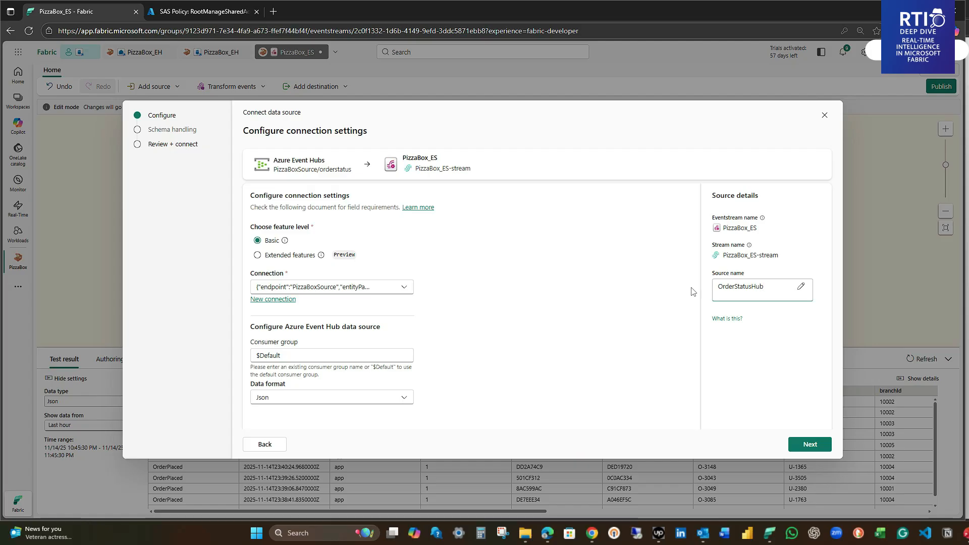
{"action": "left_click", "coordinate": [809, 444]}
{"action": "left_click", "coordinate": [807, 444]}
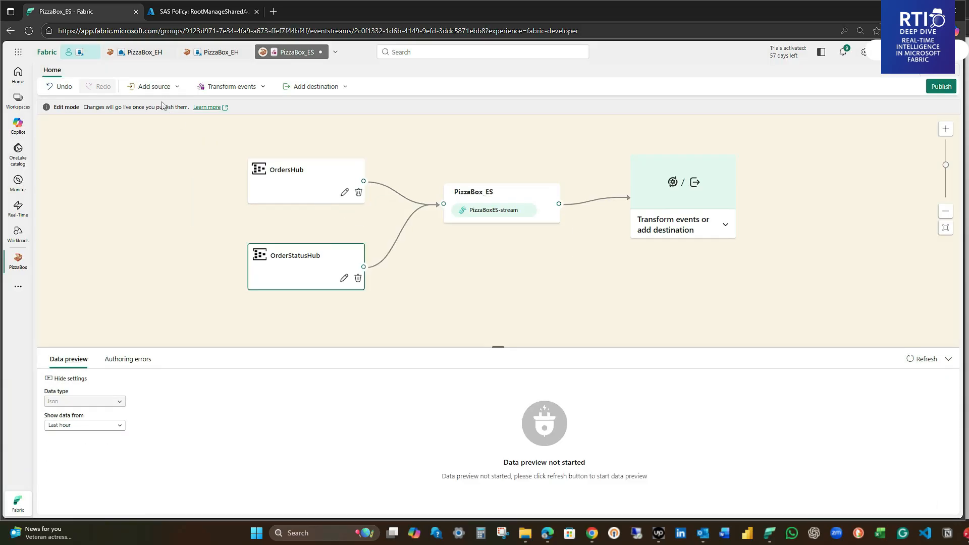
Start a new Azure Event Hubs source connection with the saved PizzaBoxSource namespace, its stored Shared Access Key, and the riders event hub.
{"action": "left_click", "coordinate": [153, 86]}
{"action": "left_click", "coordinate": [155, 103]}
{"action": "left_click", "coordinate": [309, 224]}
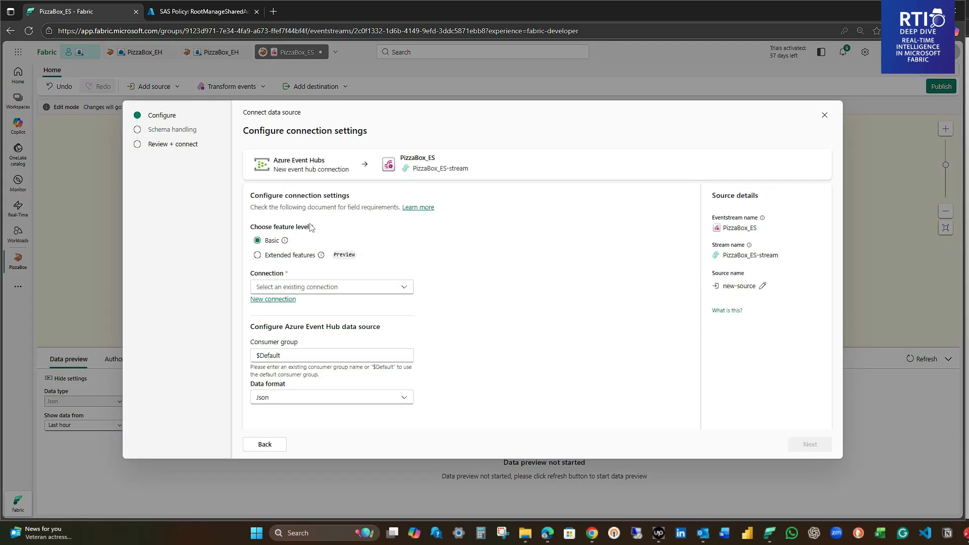
{"action": "left_click", "coordinate": [321, 287]}
{"action": "left_click", "coordinate": [321, 287]}
{"action": "left_click", "coordinate": [260, 299]}
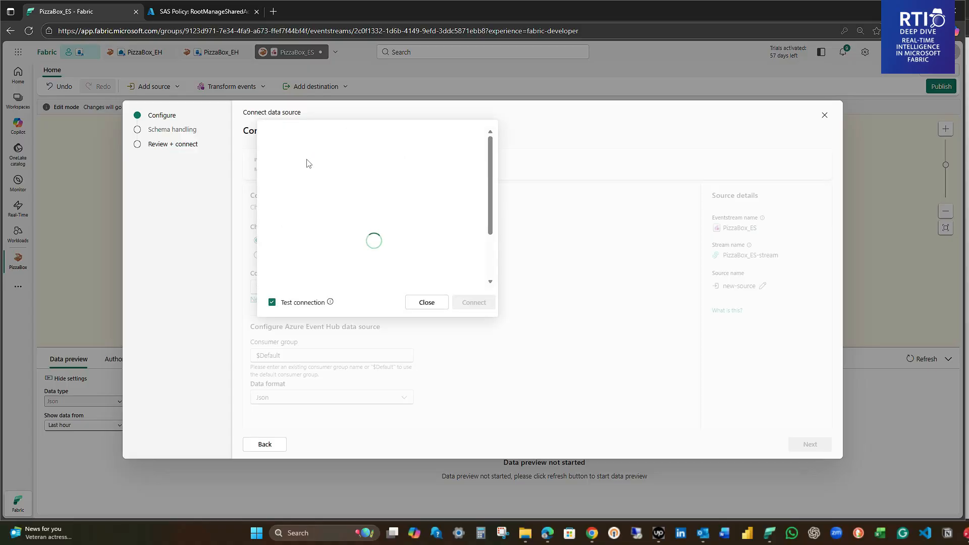
{"action": "left_click", "coordinate": [313, 153]}
{"action": "left_click", "coordinate": [319, 181]}
{"action": "left_click", "coordinate": [319, 181]}
{"action": "type", "text": "riders"}
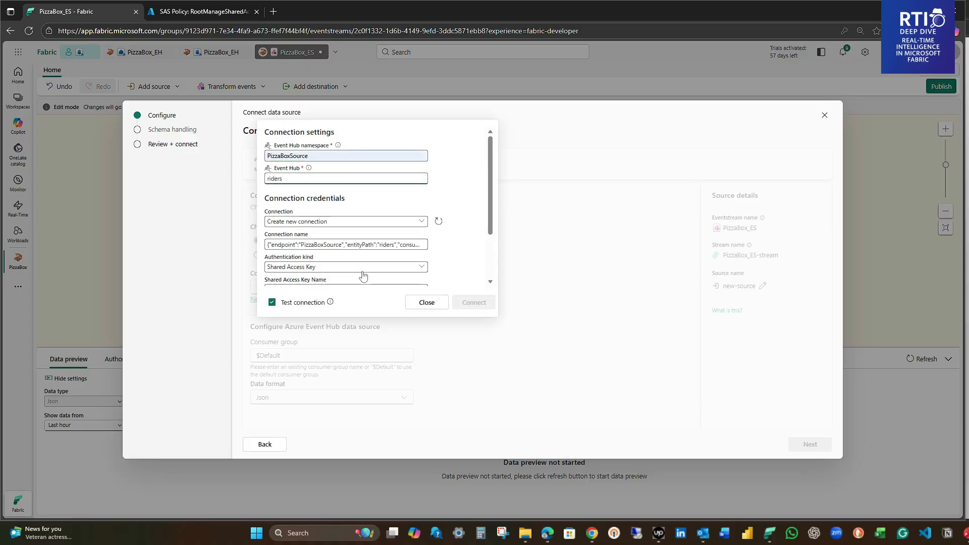
Set the riders connection's Shared Access Key Name to RootManageSharedAccessKey and connect.
{"action": "scroll", "coordinate": [363, 273], "scroll_direction": "down", "scroll_amount": 3}
{"action": "left_click", "coordinate": [327, 221]}
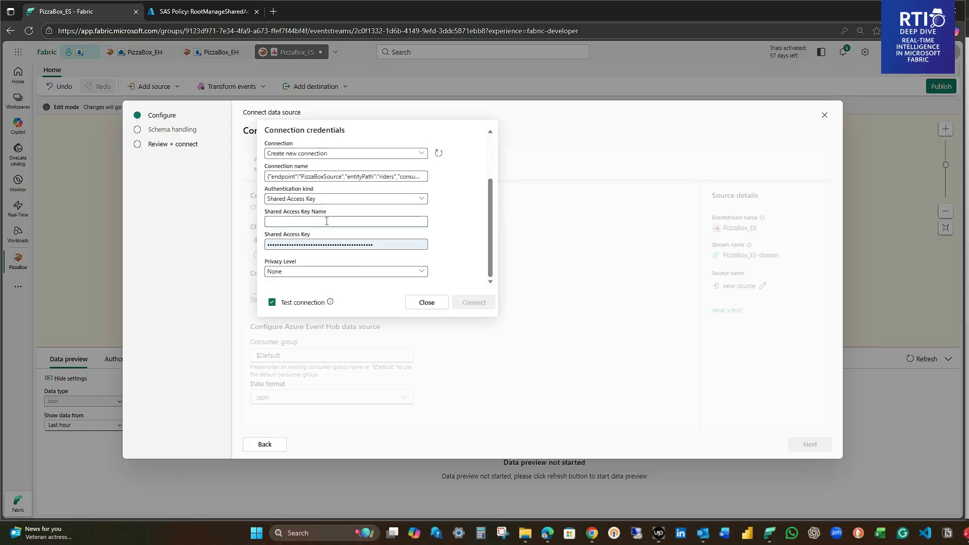
{"action": "key", "text": "ctrl+v"}
{"action": "left_click", "coordinate": [474, 303]}
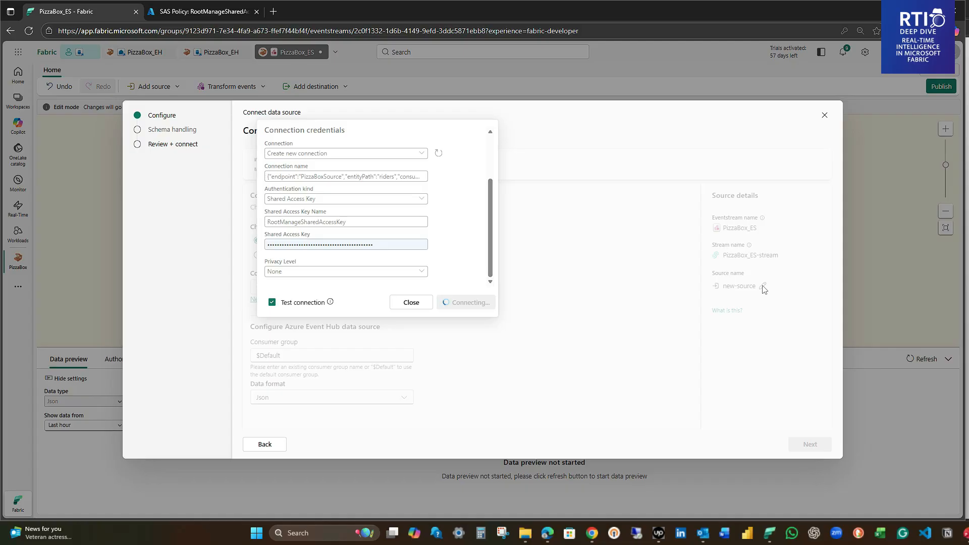
Name the source RidersHub, keep the $Default consumer group and Json format, and add it to the eventstream.
{"action": "left_click", "coordinate": [764, 287]}
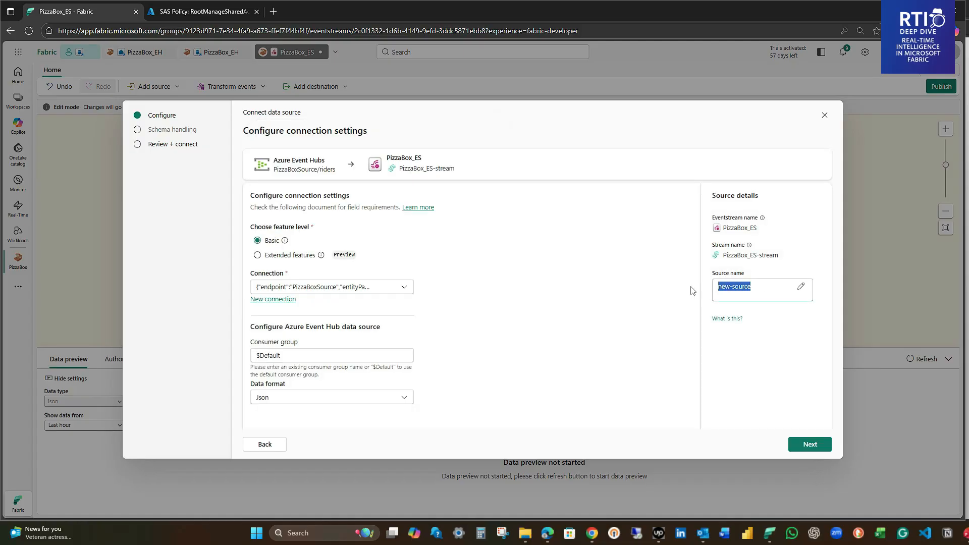
{"action": "type", "text": "RidersHub"}
{"action": "left_click", "coordinate": [809, 444]}
{"action": "left_click", "coordinate": [807, 445]}
Start a new Azure Event Hubs source connection with the saved PizzaBoxSource namespace, its stored Shared Access Key, and the kitchen event hub.
{"action": "left_click", "coordinate": [154, 86]}
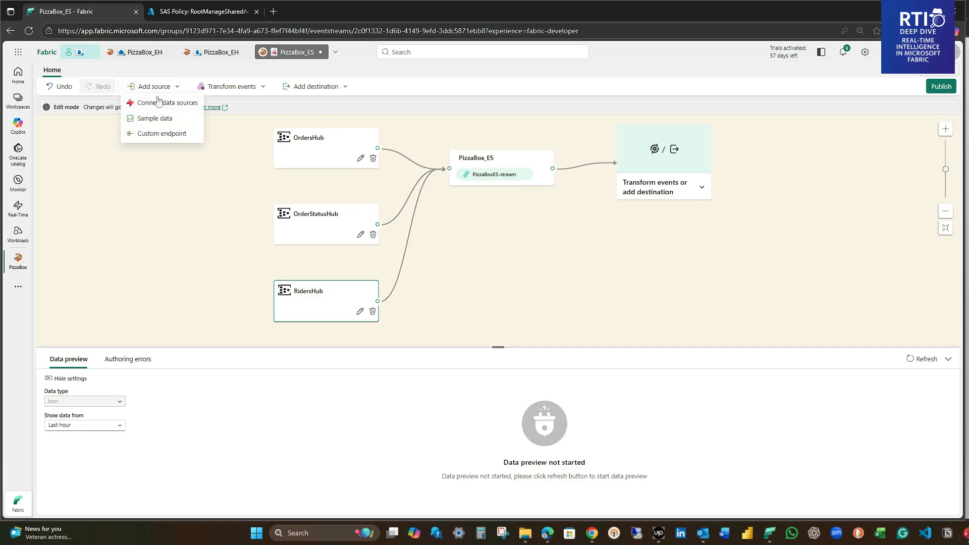
{"action": "left_click", "coordinate": [161, 102]}
{"action": "left_click", "coordinate": [310, 222]}
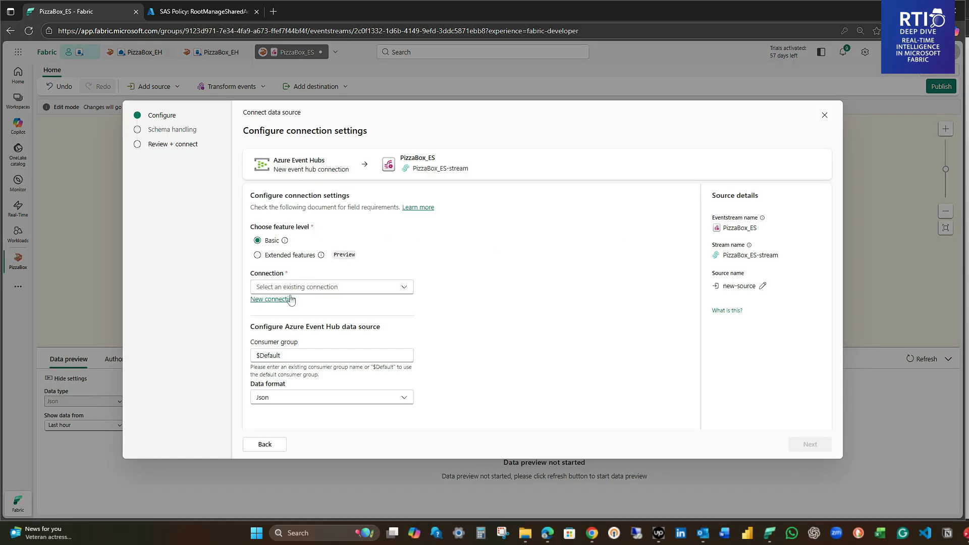
{"action": "left_click", "coordinate": [291, 299]}
{"action": "left_click", "coordinate": [333, 156]}
{"action": "left_click", "coordinate": [325, 181]}
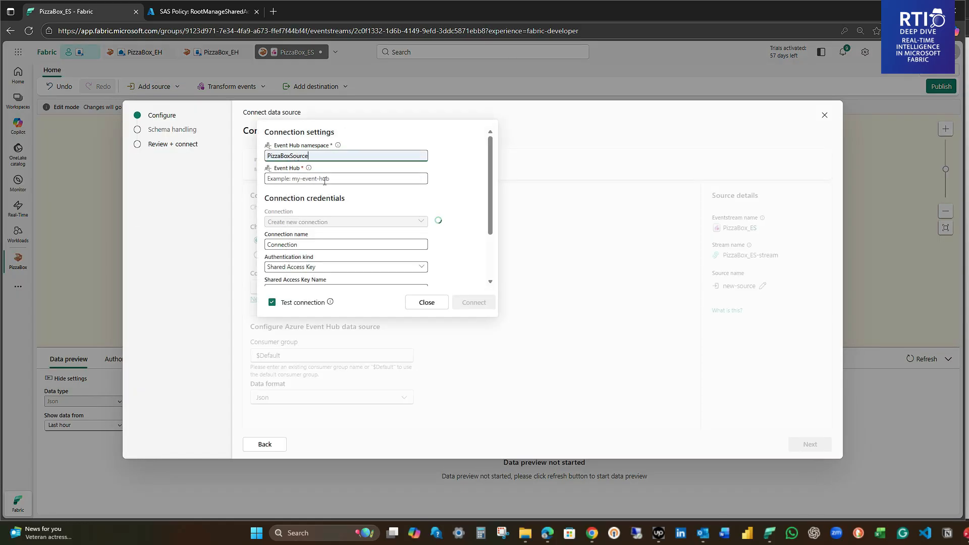
{"action": "left_click", "coordinate": [324, 181]}
{"action": "type", "text": "kitche"}
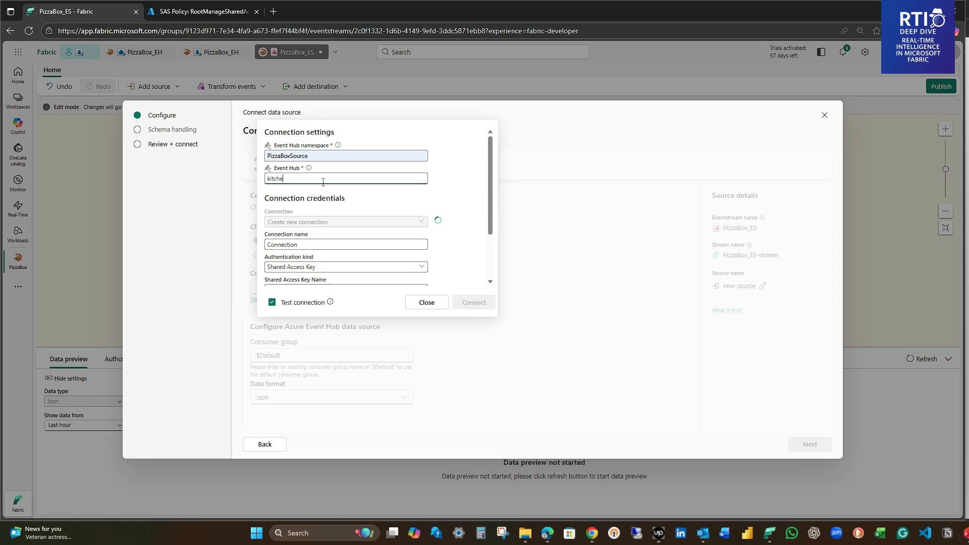
{"action": "type", "text": "n"}
Set the kitchen connection's Shared Access Key Name to RootManageSharedAccessKey and connect.
{"action": "scroll", "coordinate": [364, 234], "scroll_direction": "down", "scroll_amount": 2}
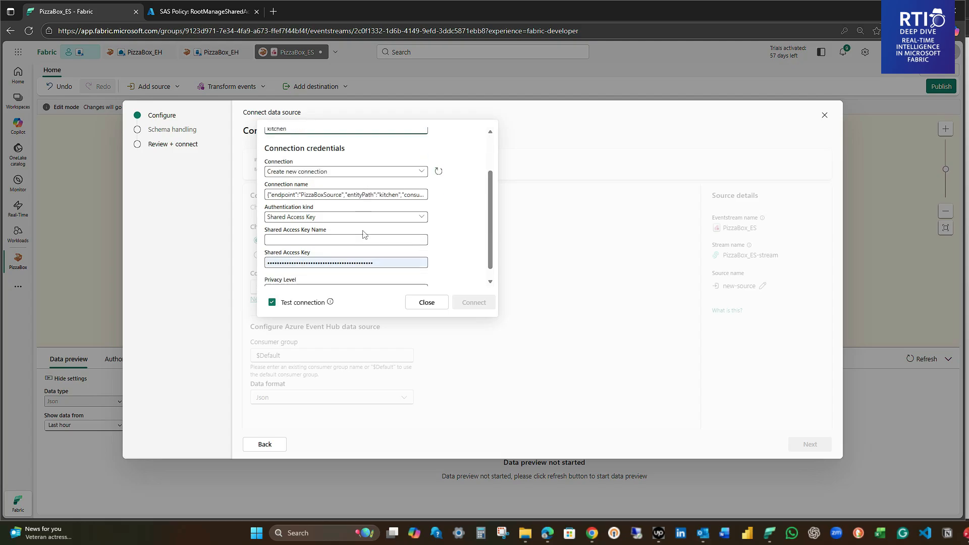
{"action": "left_click", "coordinate": [340, 221]}
{"action": "key", "text": "ctrl+v"}
{"action": "left_click", "coordinate": [474, 303]}
{"action": "left_click", "coordinate": [945, 405]}
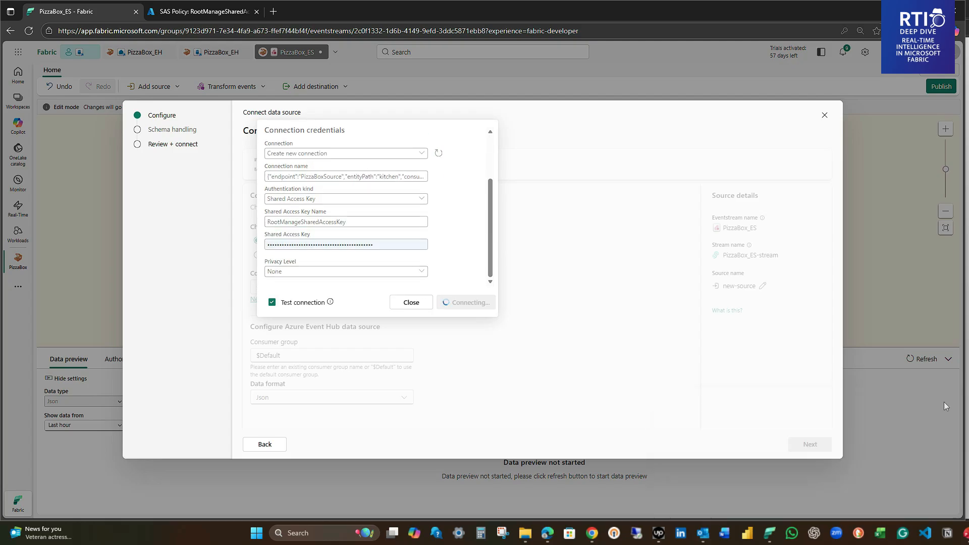
Name the source Kitchenhub, keep the $Default consumer group and Json format, and add it to the eventstream.
{"action": "left_click", "coordinate": [762, 286]}
{"action": "type", "text": "Kitchenhub"}
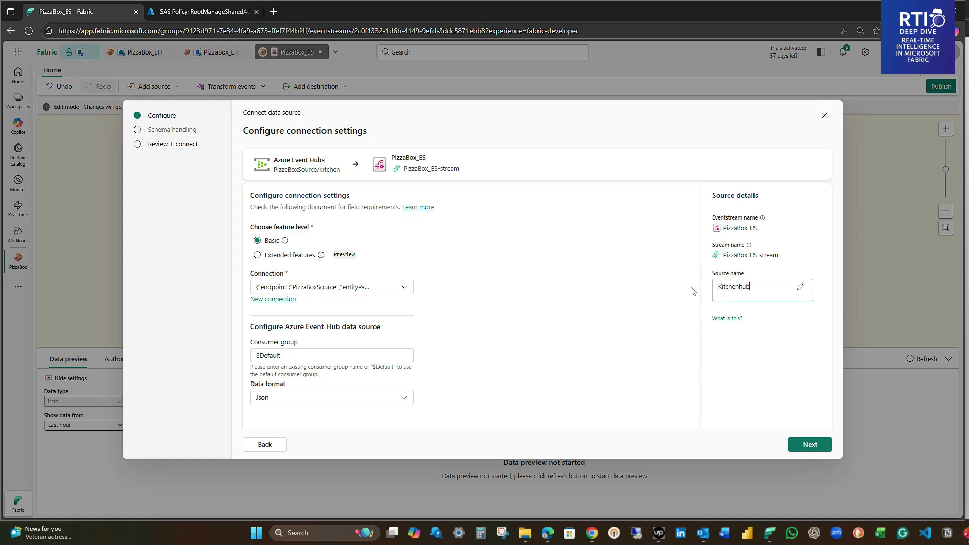
{"action": "left_click", "coordinate": [821, 443]}
{"action": "left_click", "coordinate": [801, 445]}
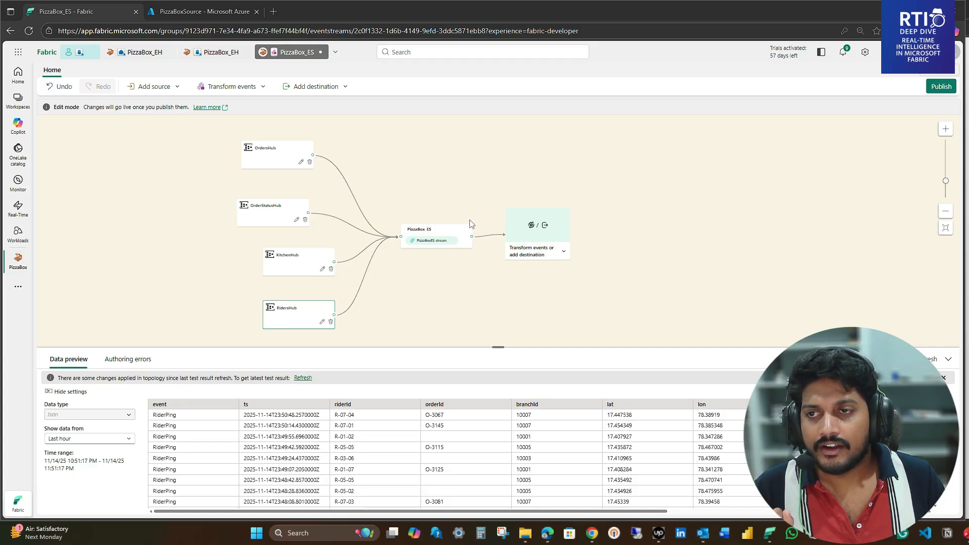
Examine the event data of the PizzaBox_ES stream and compare the previews of the orders, order status, kitchen and riders sources.
{"action": "left_click", "coordinate": [444, 232]}
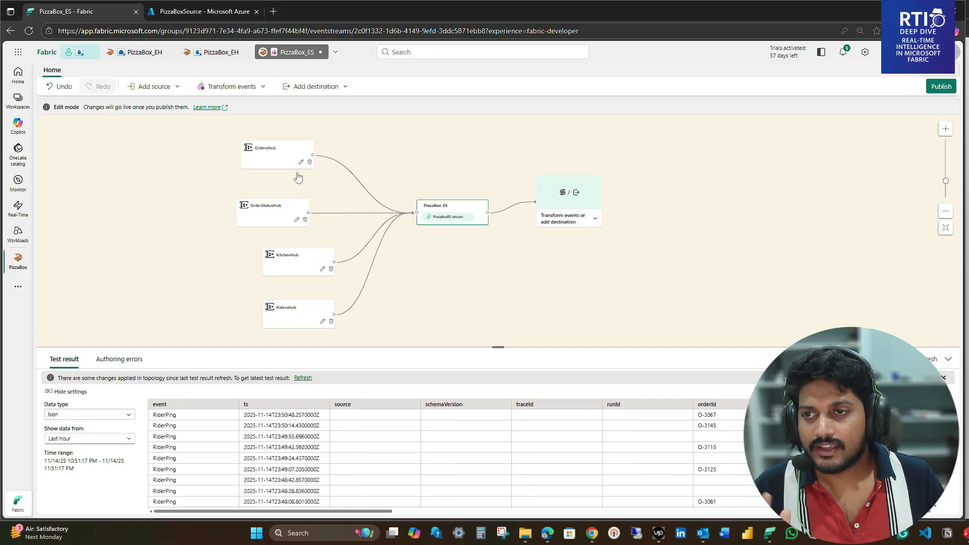
{"action": "left_click", "coordinate": [278, 158]}
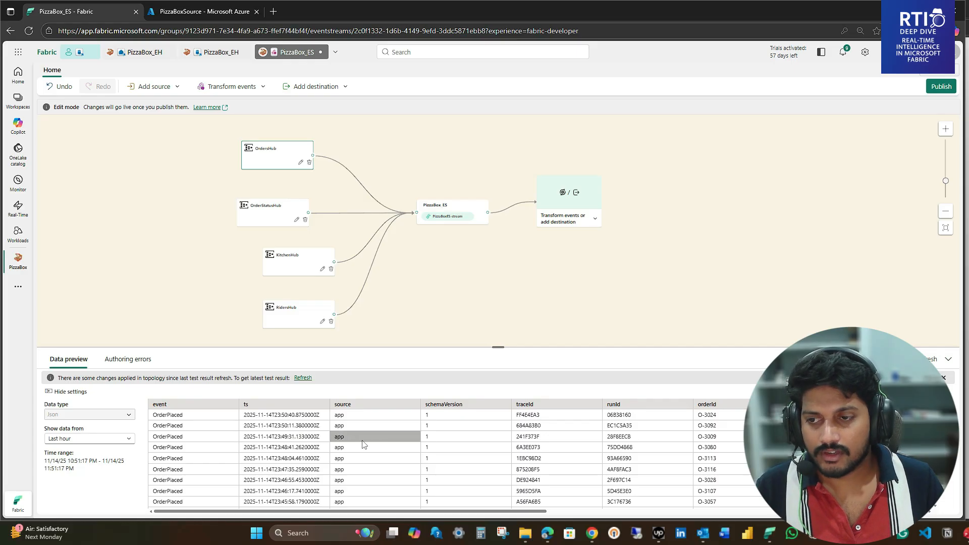
{"action": "left_click", "coordinate": [267, 214]}
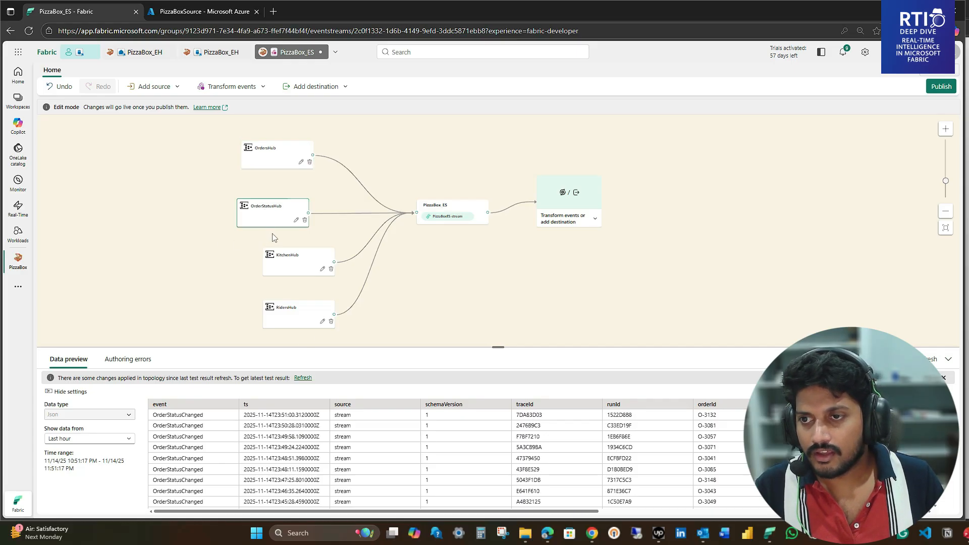
{"action": "left_click", "coordinate": [286, 254]}
{"action": "left_click", "coordinate": [289, 318]}
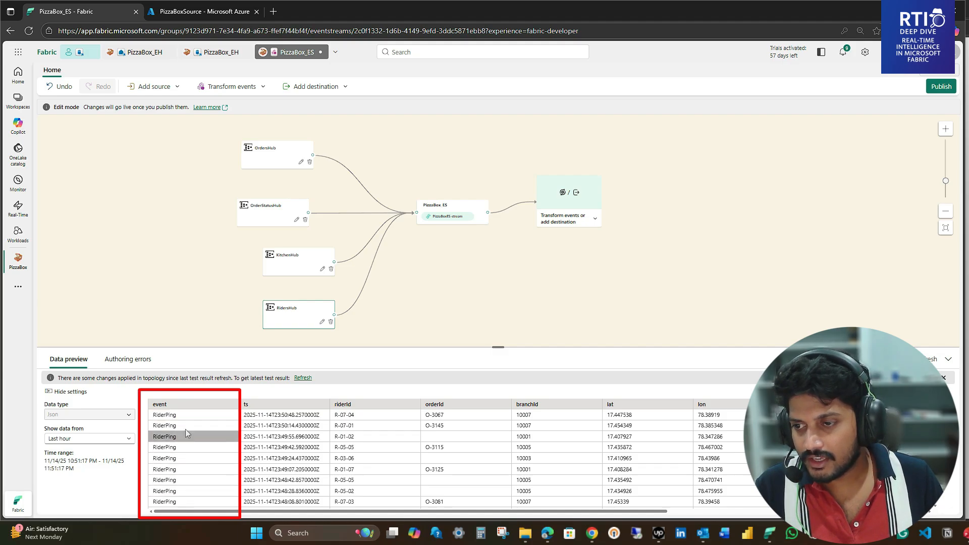
{"action": "left_click", "coordinate": [277, 270]}
{"action": "left_click", "coordinate": [257, 211]}
{"action": "left_click", "coordinate": [268, 162]}
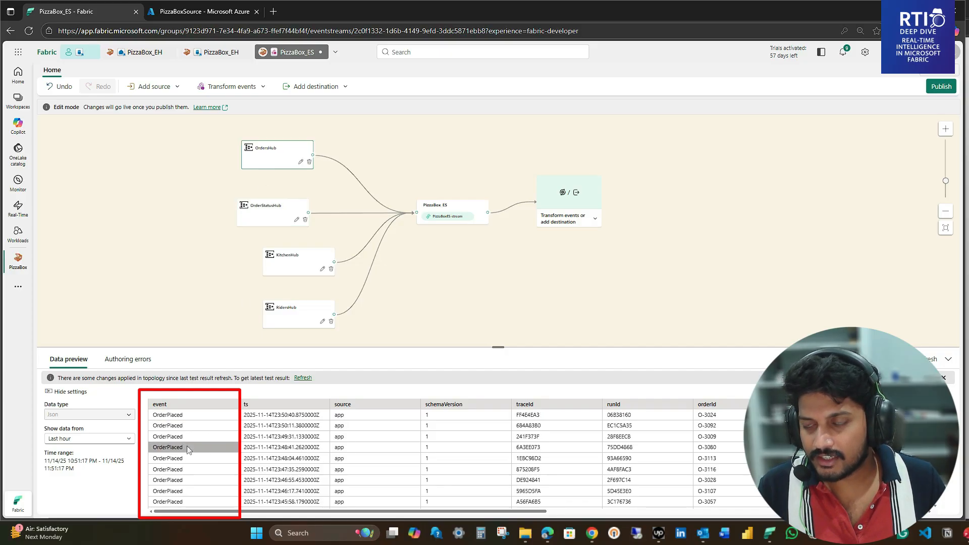
{"action": "left_click", "coordinate": [268, 221]}
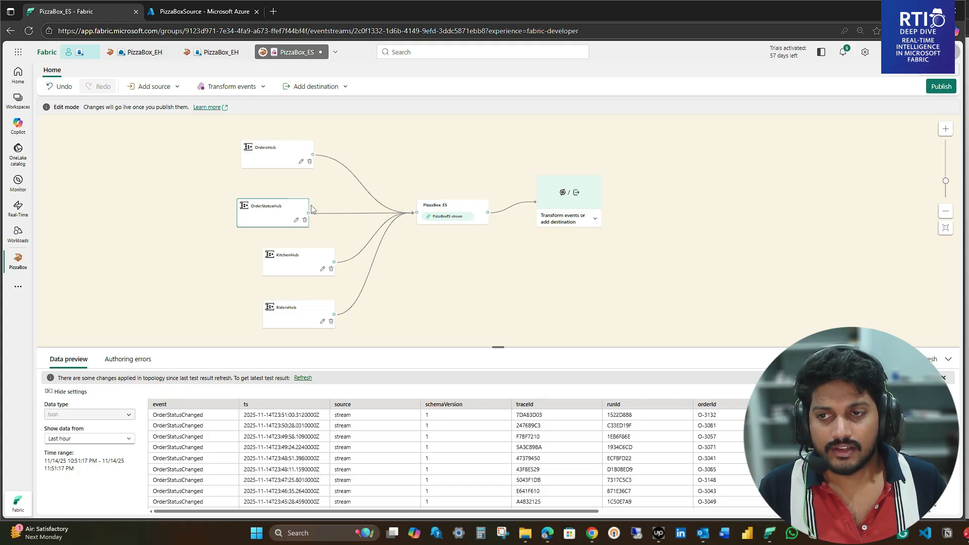
Add a Filter operation after the PizzaBox_ES stream and set its operation name to ordersFilter.
{"action": "left_click", "coordinate": [571, 222]}
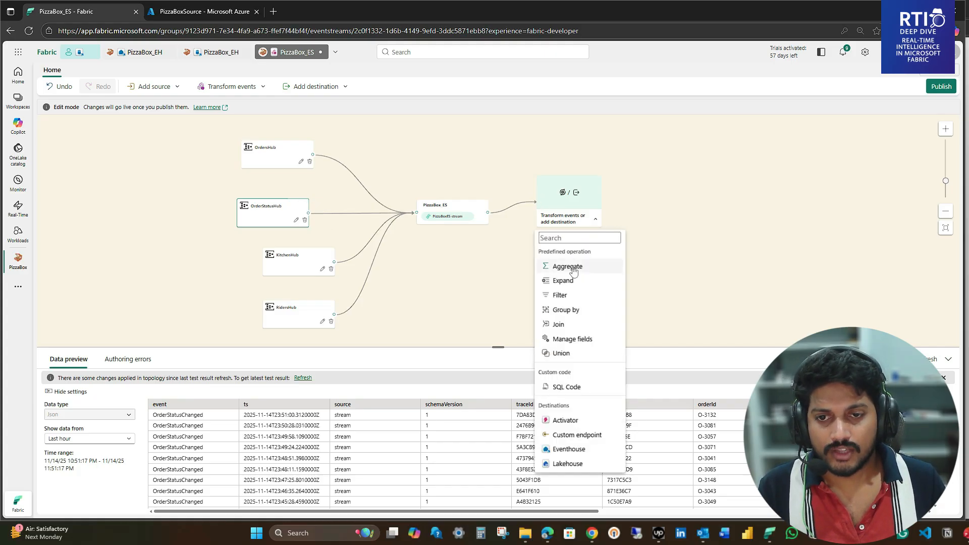
{"action": "left_click", "coordinate": [560, 295]}
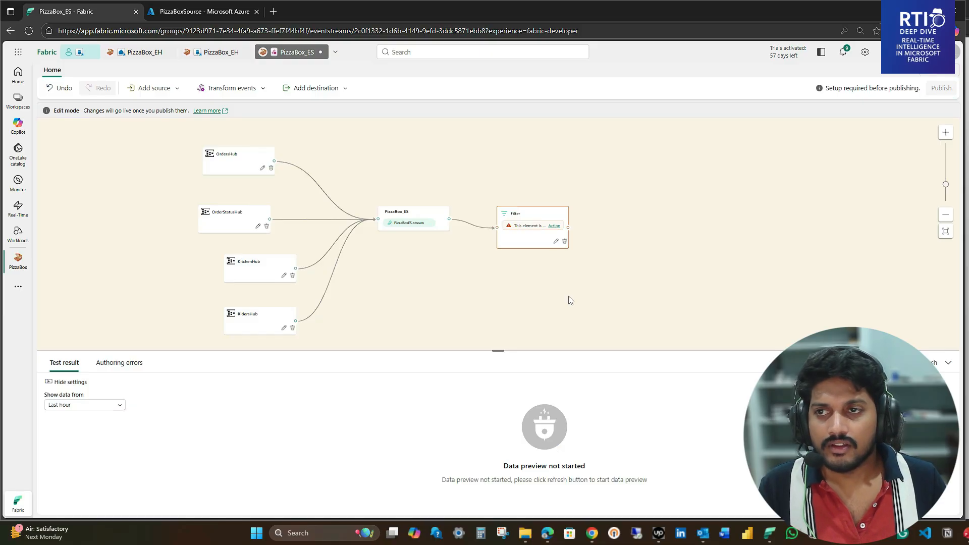
{"action": "left_click", "coordinate": [257, 89]}
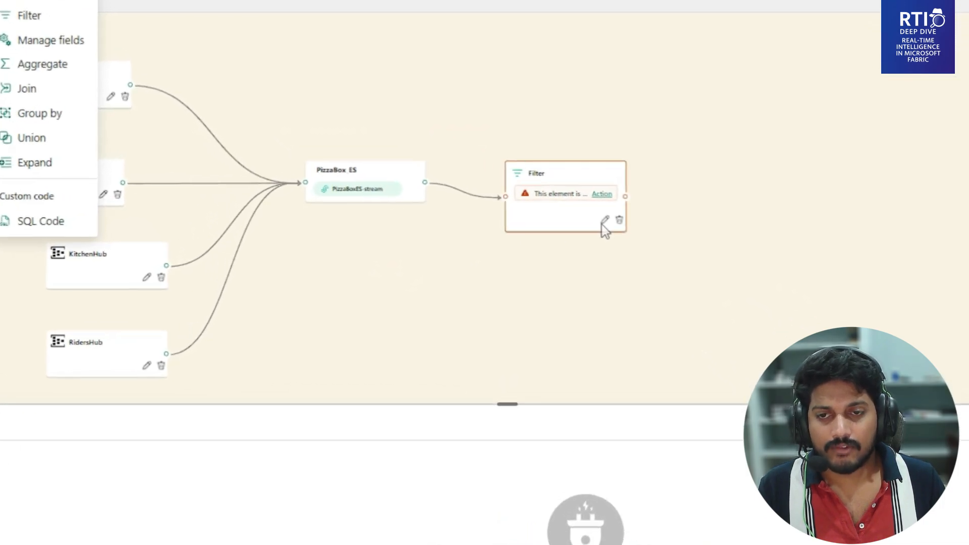
{"action": "left_click", "coordinate": [623, 214]}
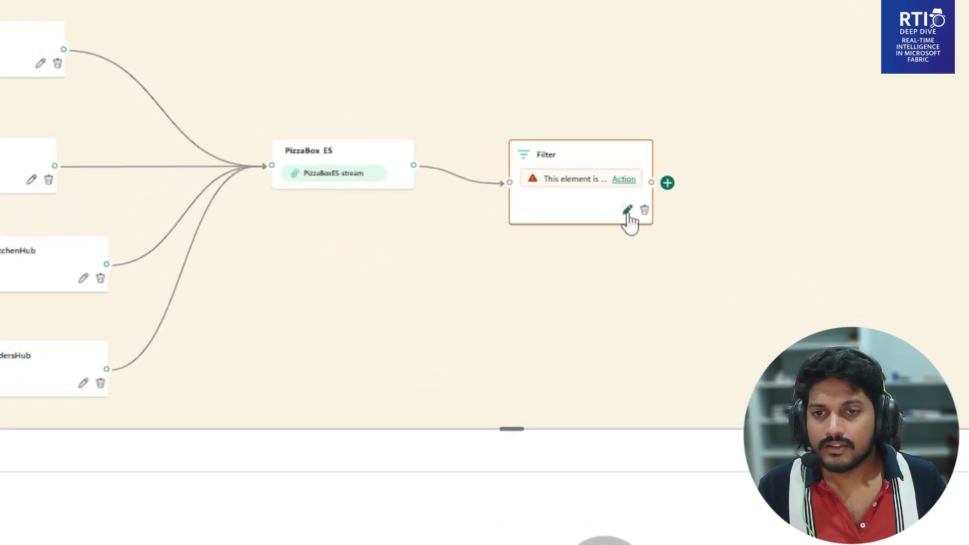
{"action": "left_click", "coordinate": [623, 214]}
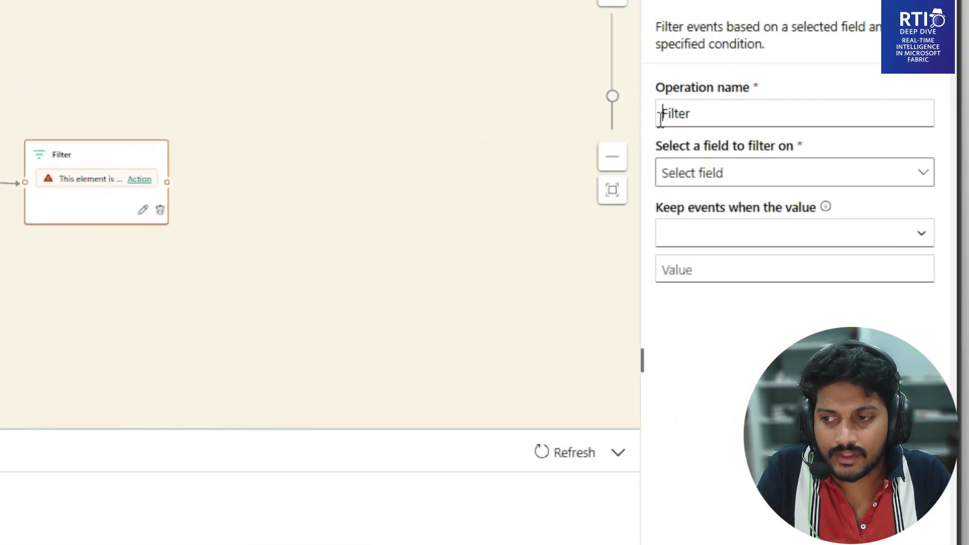
{"action": "type", "text": "orde"}
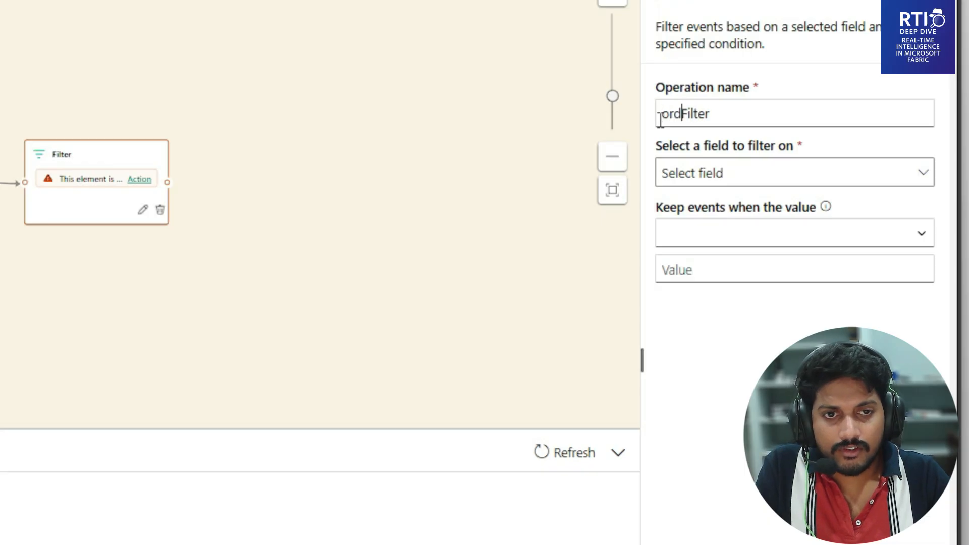
{"action": "type", "text": "rs"}
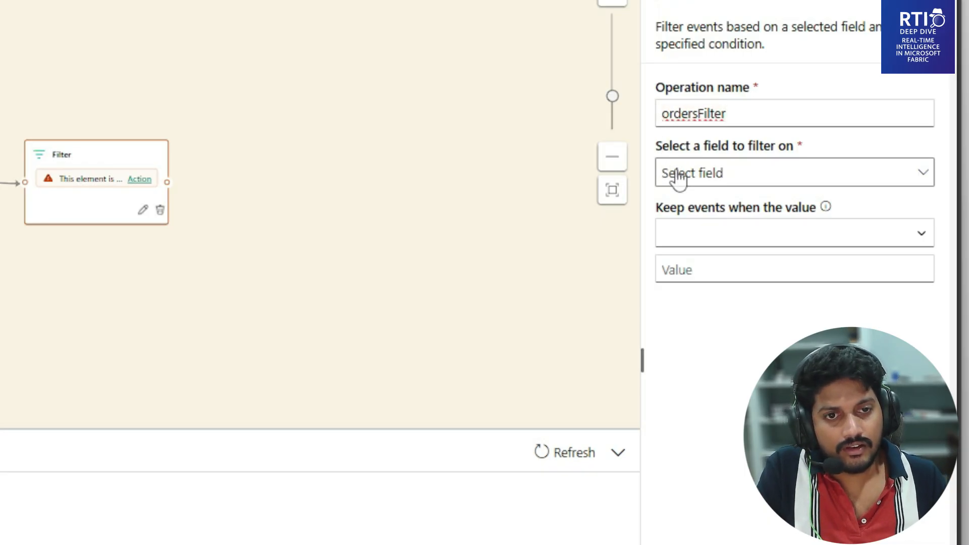
Set ordersFilter to keep events whose event field equals OrderPlaced, and save the filter.
{"action": "left_click", "coordinate": [679, 177]}
{"action": "left_click", "coordinate": [704, 239]}
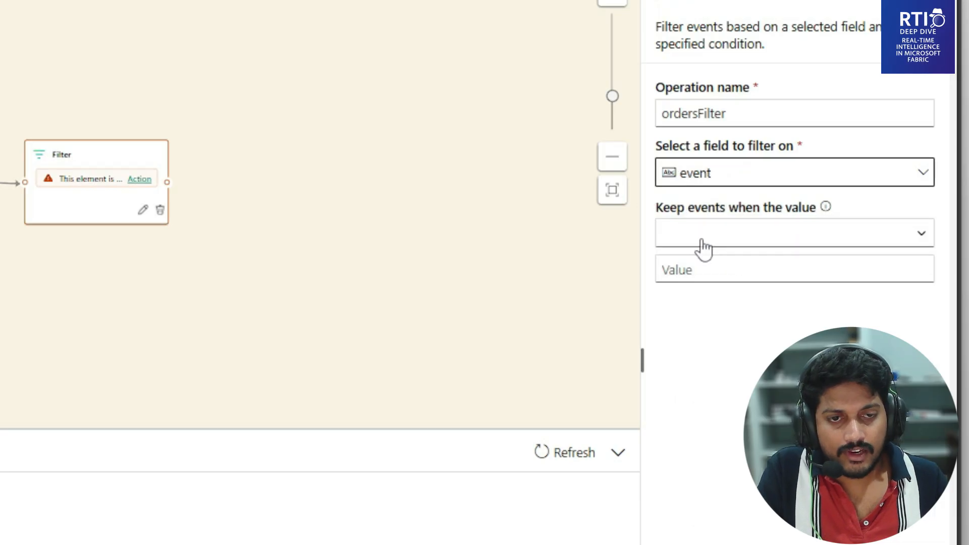
{"action": "left_click", "coordinate": [702, 240]}
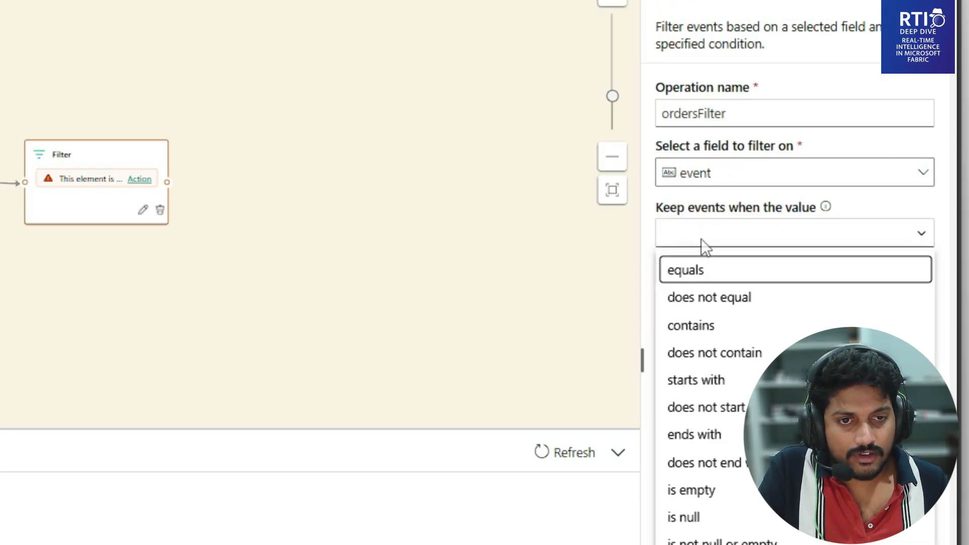
{"action": "left_click", "coordinate": [708, 266]}
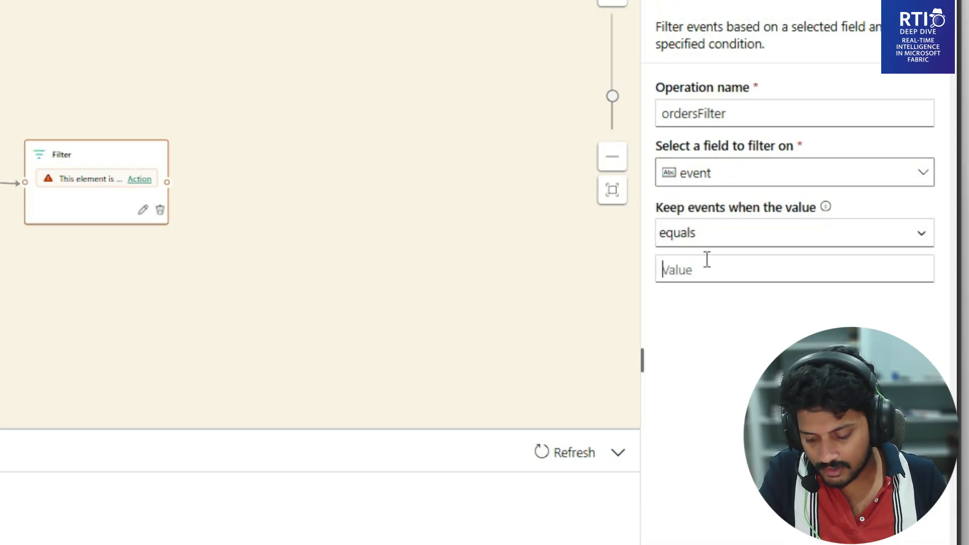
{"action": "type", "text": "Order"}
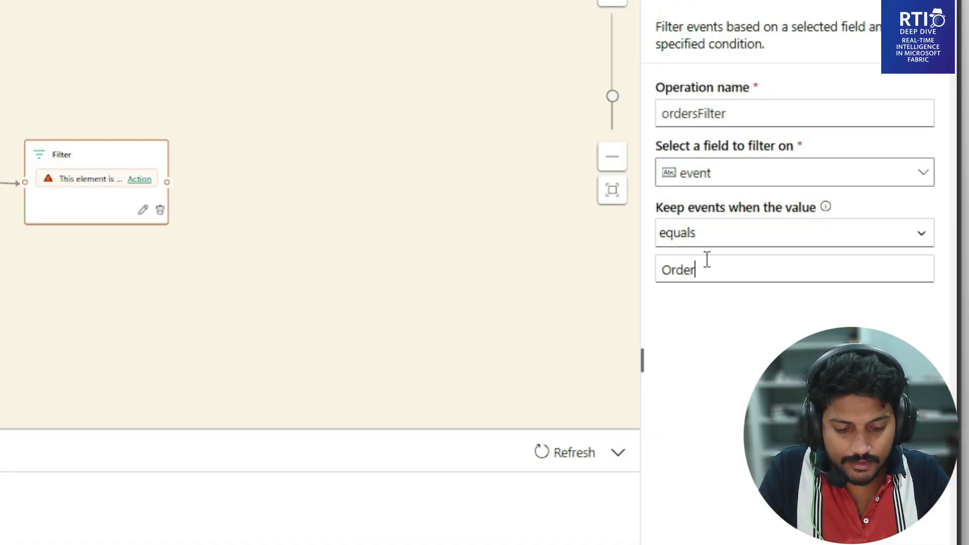
{"action": "type", "text": "Plac"}
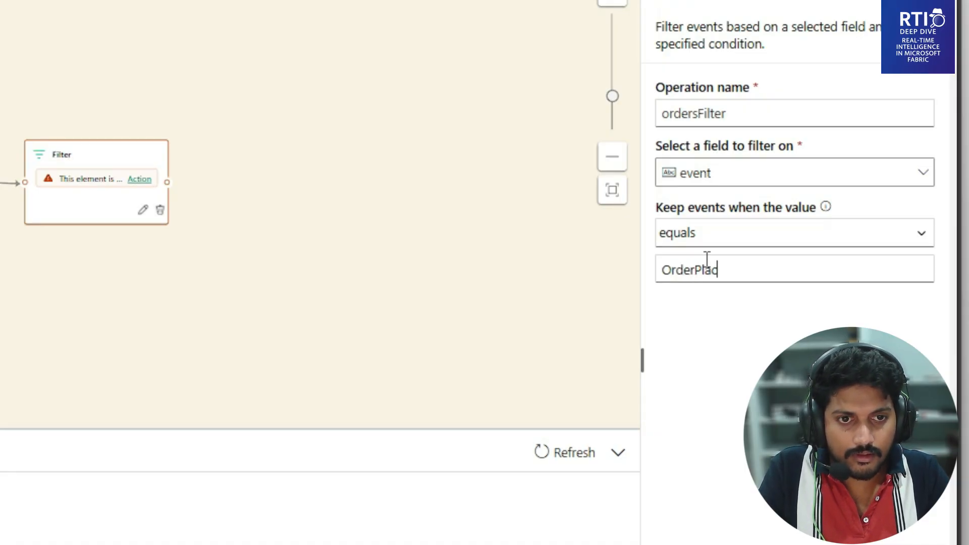
{"action": "type", "text": "ed"}
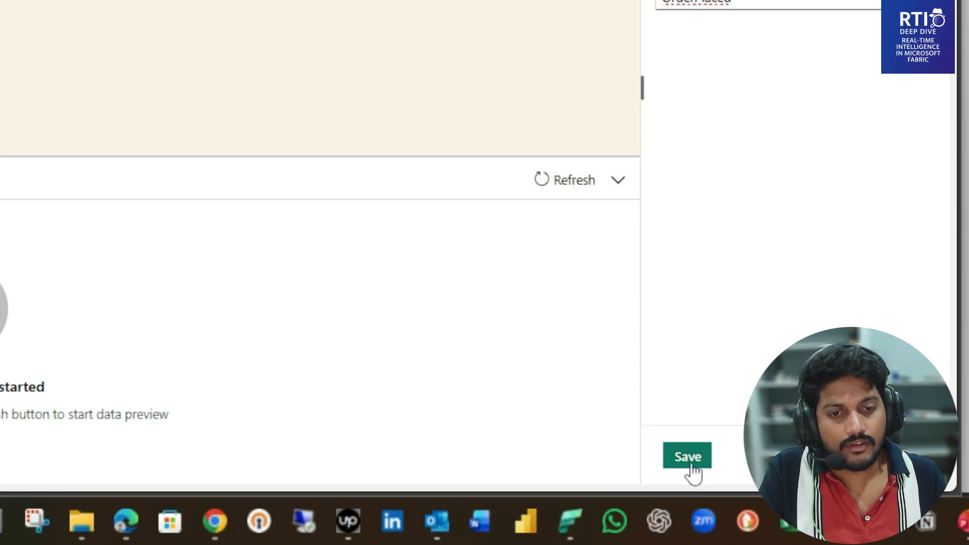
{"action": "left_click", "coordinate": [692, 467]}
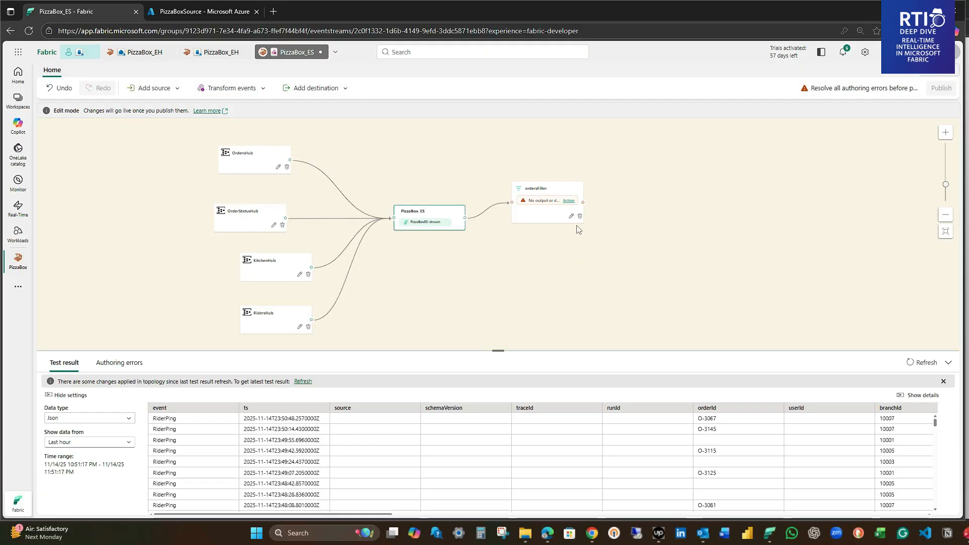
Add an Eventhouse destination after ordersFilter and set its destination name to OrdersDest.
{"action": "left_click", "coordinate": [590, 203]}
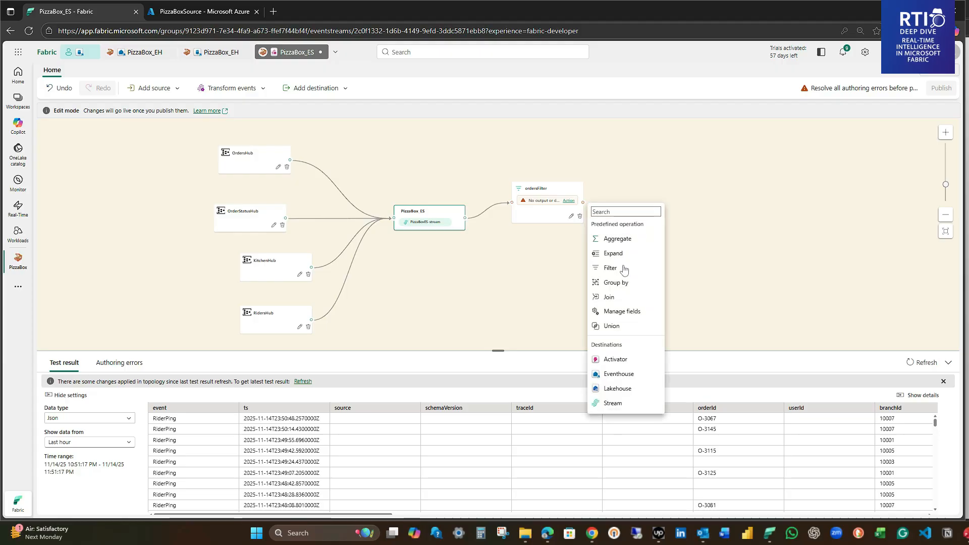
{"action": "left_click", "coordinate": [619, 374]}
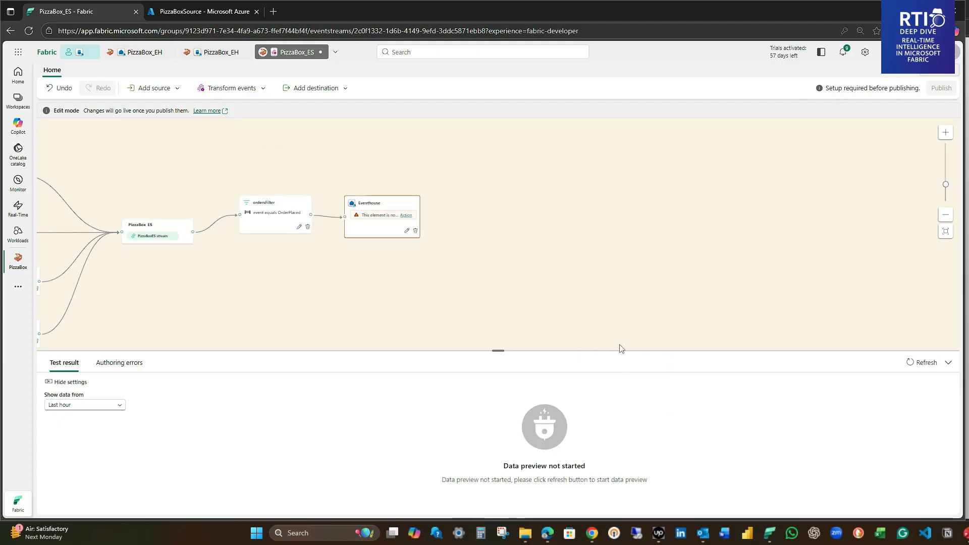
{"action": "left_click", "coordinate": [407, 231]}
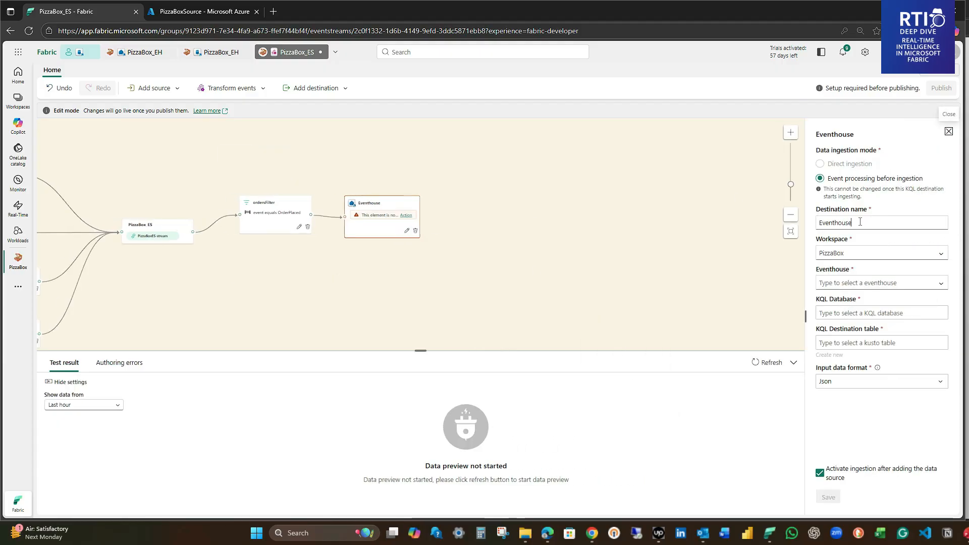
{"action": "left_click_drag", "start_coordinate": [860, 222], "coordinate": [790, 229]}
{"action": "left_click", "coordinate": [790, 232]}
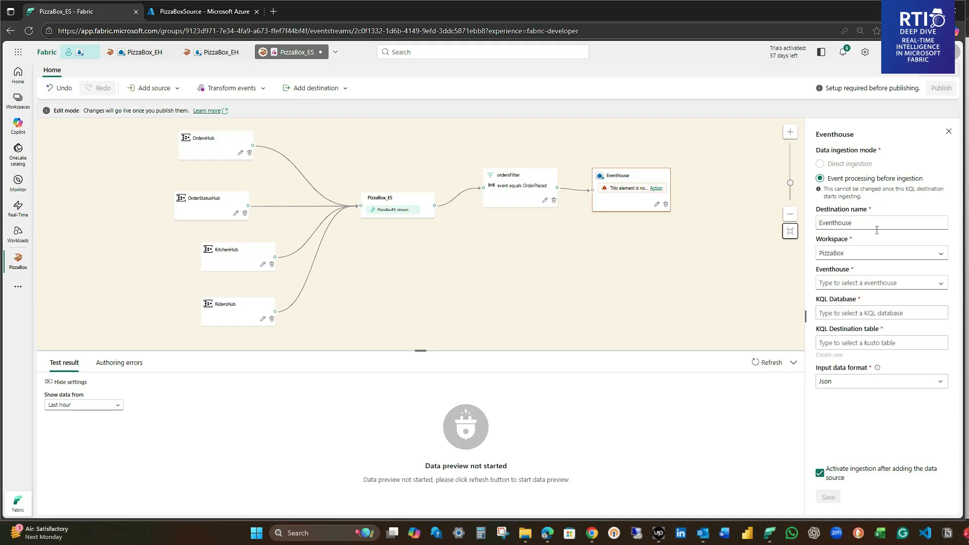
{"action": "double_click", "coordinate": [841, 224]}
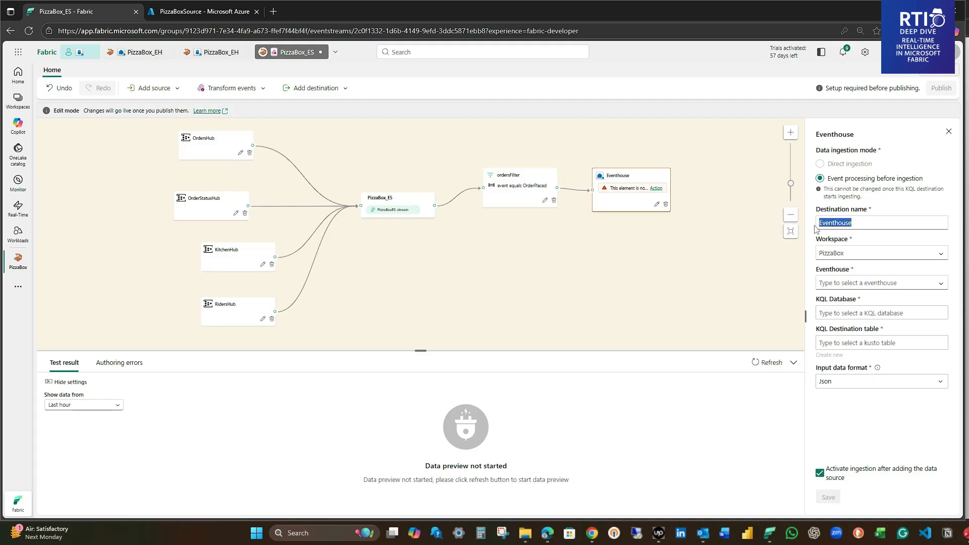
{"action": "type", "text": "OrdersDest"}
Choose PizzaBox_EH as both the eventhouse and the KQL database of the OrdersDest destination.
{"action": "left_click", "coordinate": [864, 280]}
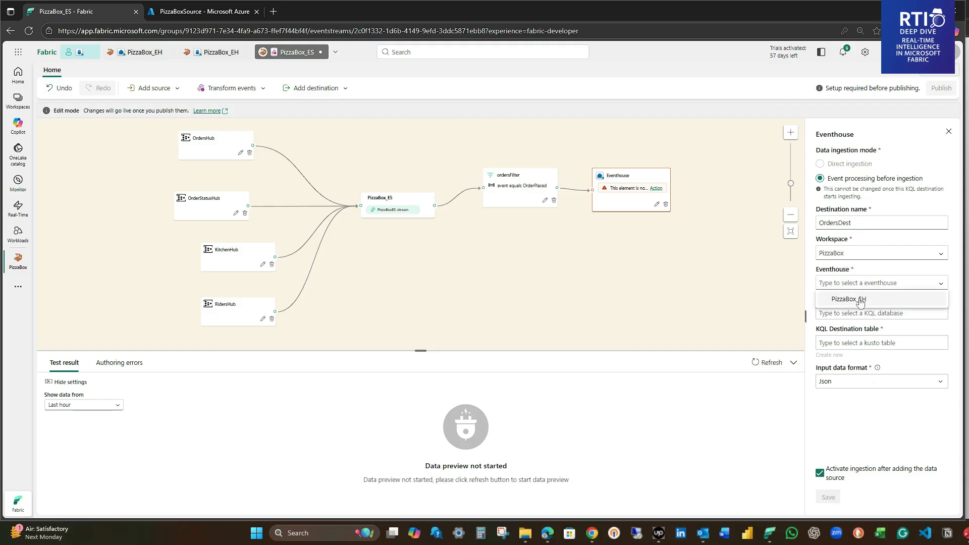
{"action": "left_click", "coordinate": [860, 299]}
{"action": "left_click", "coordinate": [857, 313]}
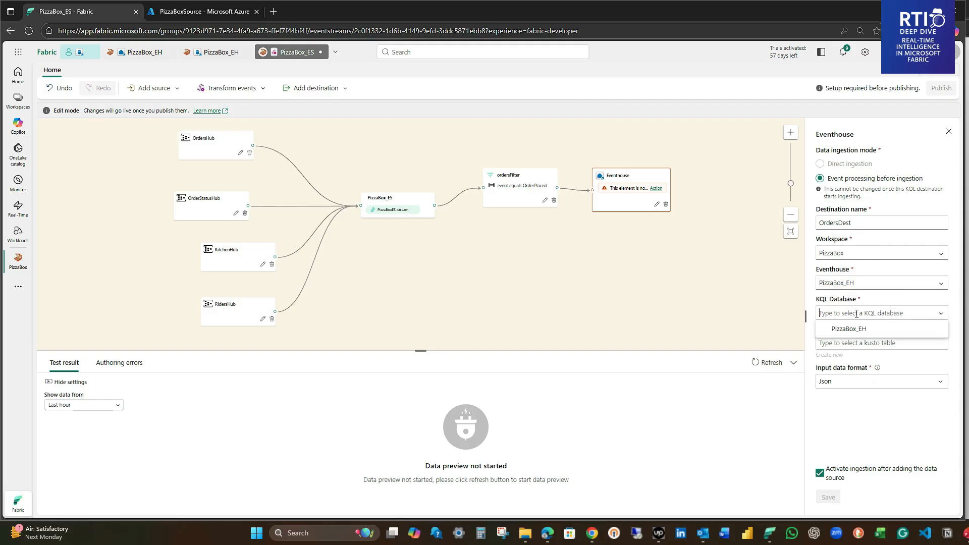
{"action": "left_click", "coordinate": [855, 329]}
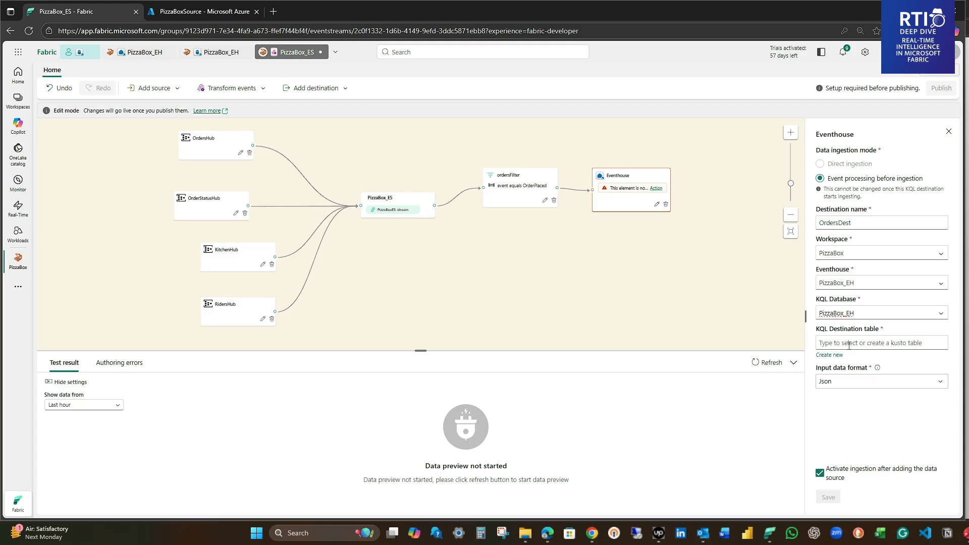
Create a new KQL destination table named Orders for OrdersDest and save the destination.
{"action": "left_click", "coordinate": [853, 345]}
{"action": "left_click", "coordinate": [837, 356]}
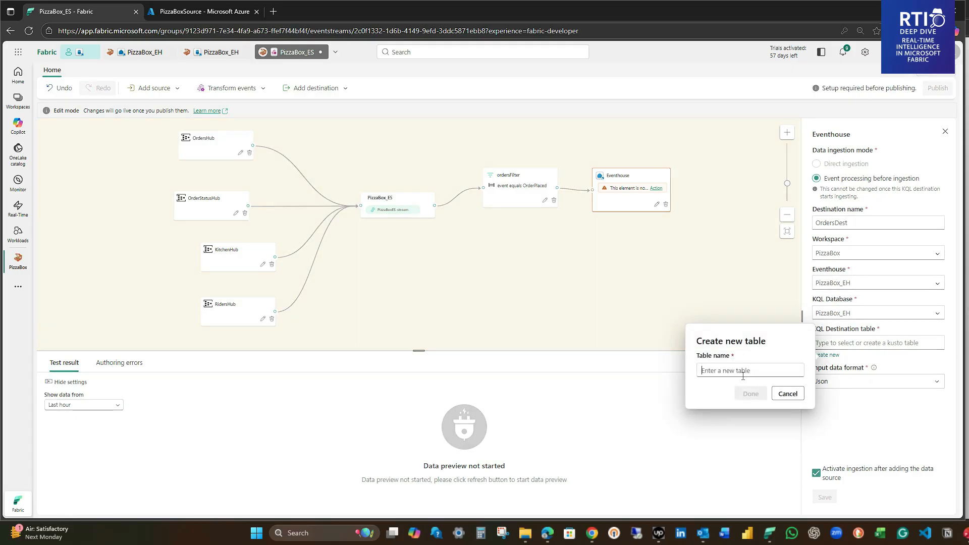
{"action": "type", "text": "Orders"}
{"action": "left_click", "coordinate": [737, 401]}
{"action": "left_click", "coordinate": [826, 498]}
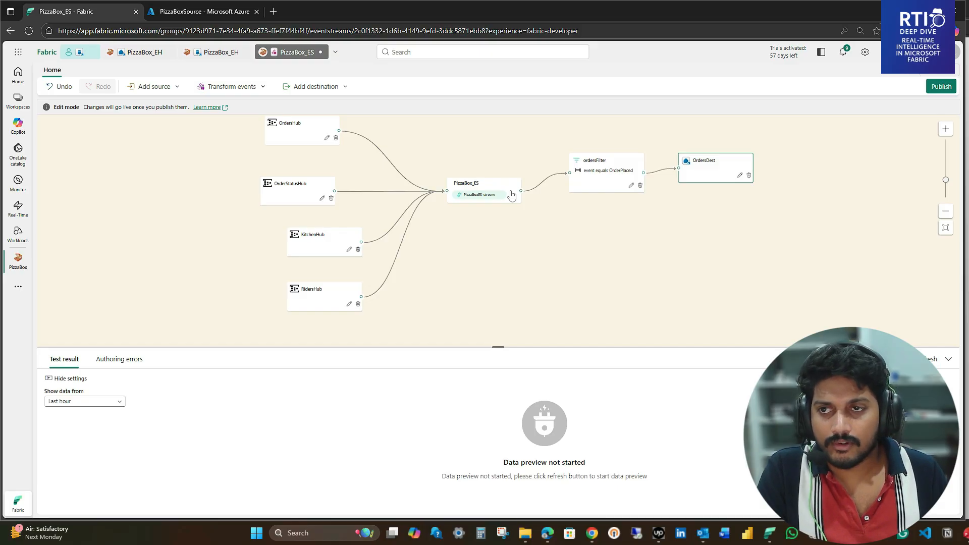
{"action": "left_click", "coordinate": [217, 88]}
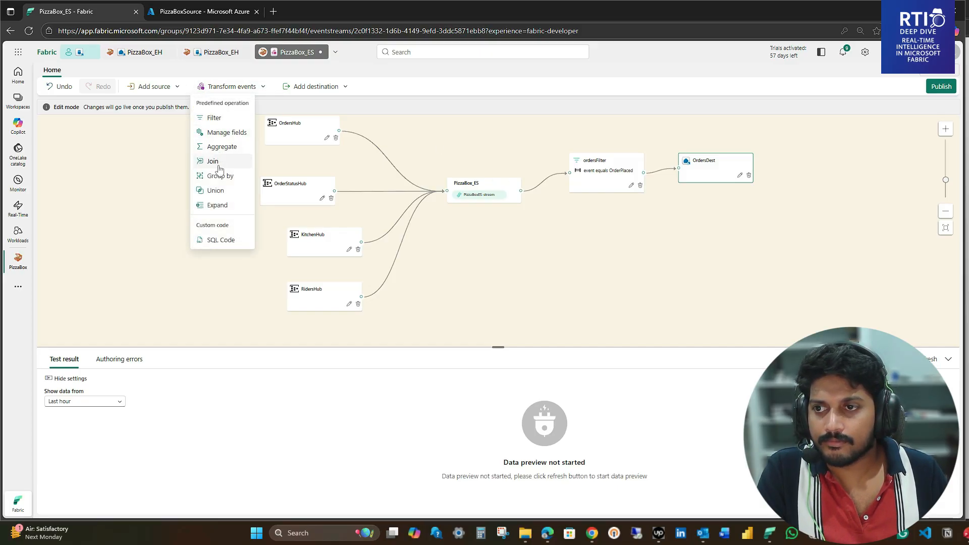
{"action": "left_click", "coordinate": [212, 117]}
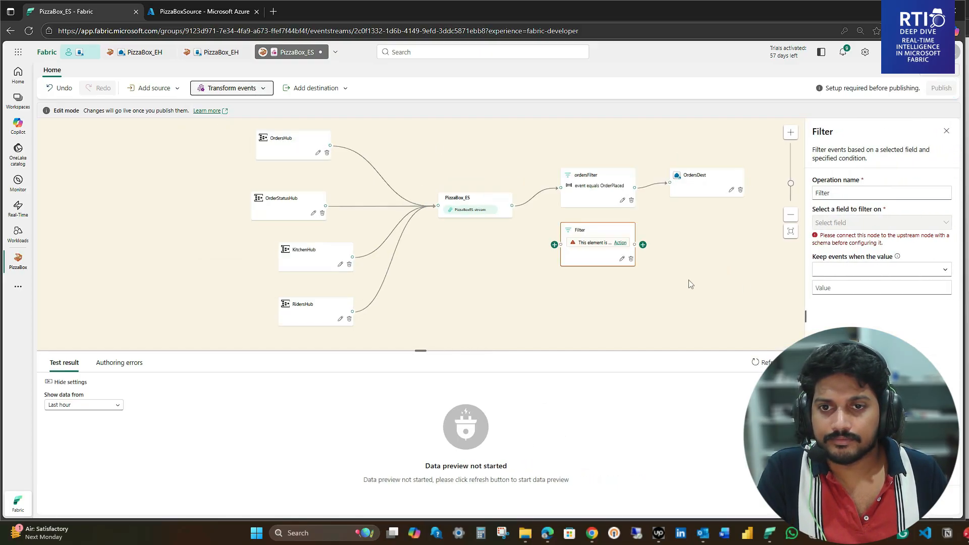
{"action": "left_click", "coordinate": [631, 259]}
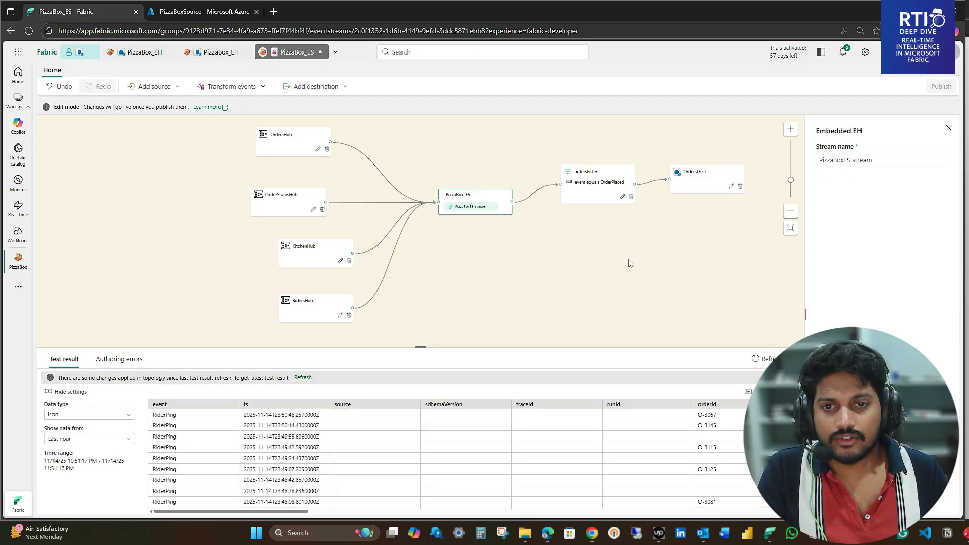
Try an Eventhouse destination with Direct ingestion connected straight to the PizzaBox_ES stream, and delete it.
{"action": "left_click", "coordinate": [298, 88]}
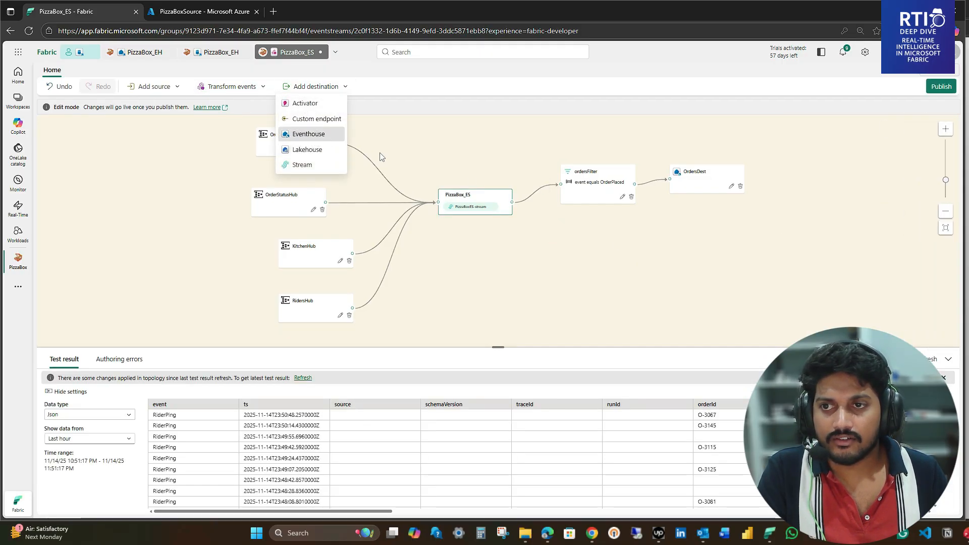
{"action": "left_click", "coordinate": [308, 134]}
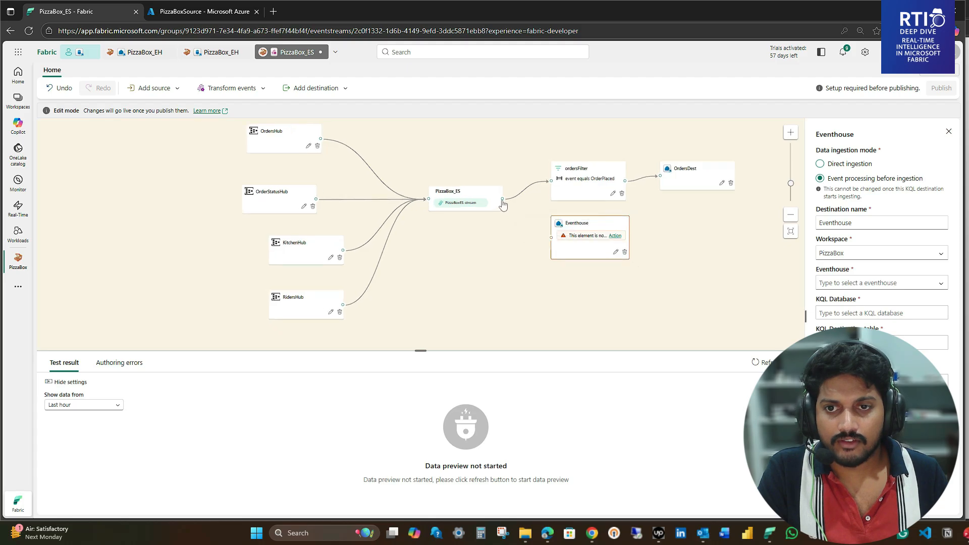
{"action": "mouse_move", "coordinate": [503, 203]}
{"action": "left_mouse_down"}
{"action": "mouse_move", "coordinate": [555, 247]}
{"action": "mouse_move", "coordinate": [593, 250]}
{"action": "left_mouse_up"}
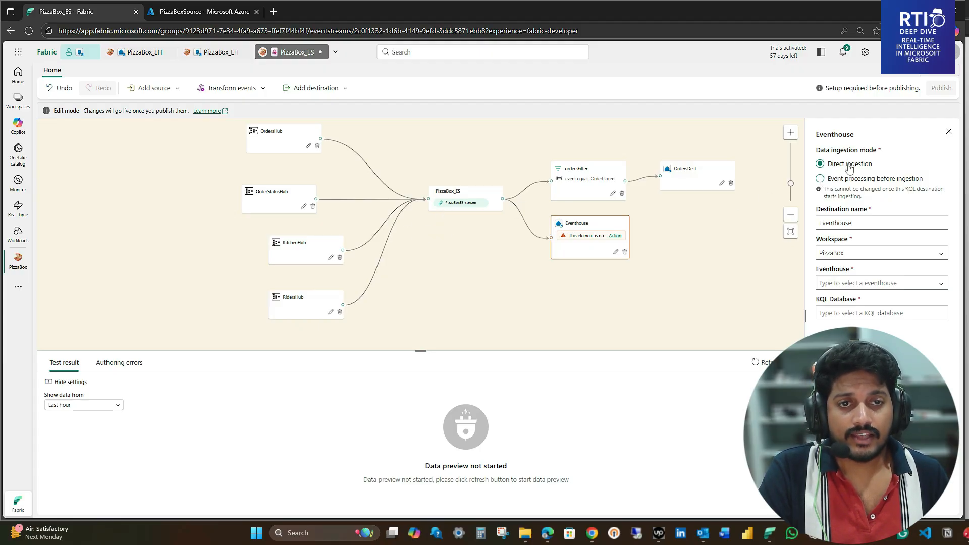
{"action": "left_click", "coordinate": [857, 176]}
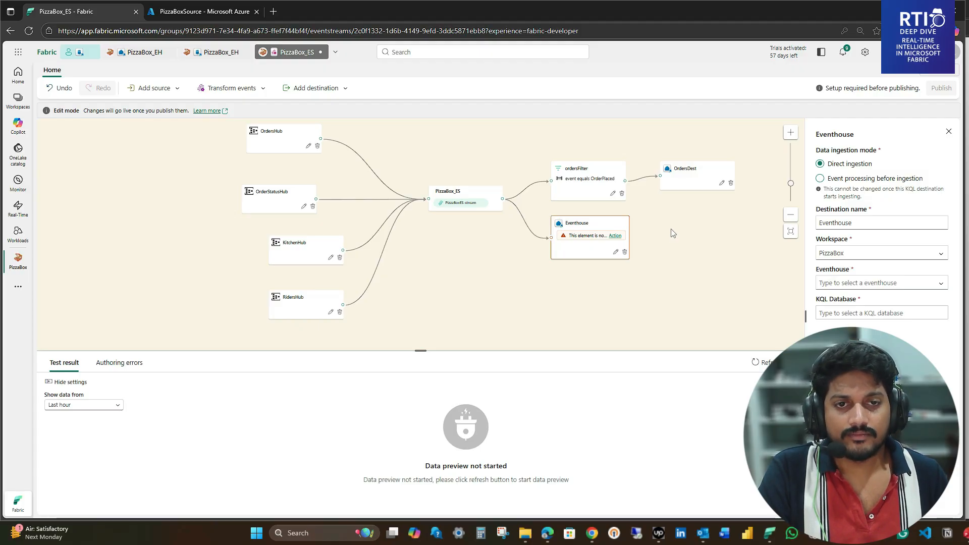
{"action": "left_click", "coordinate": [625, 253]}
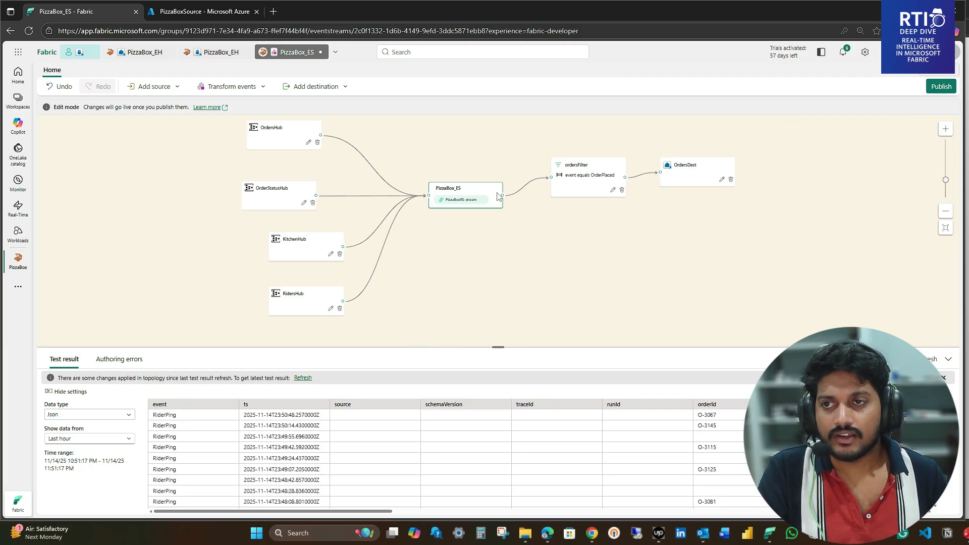
Add a second Filter operation, connect it to the PizzaBox_ES stream and name it OrderstatusFilter.
{"action": "left_click", "coordinate": [232, 87]}
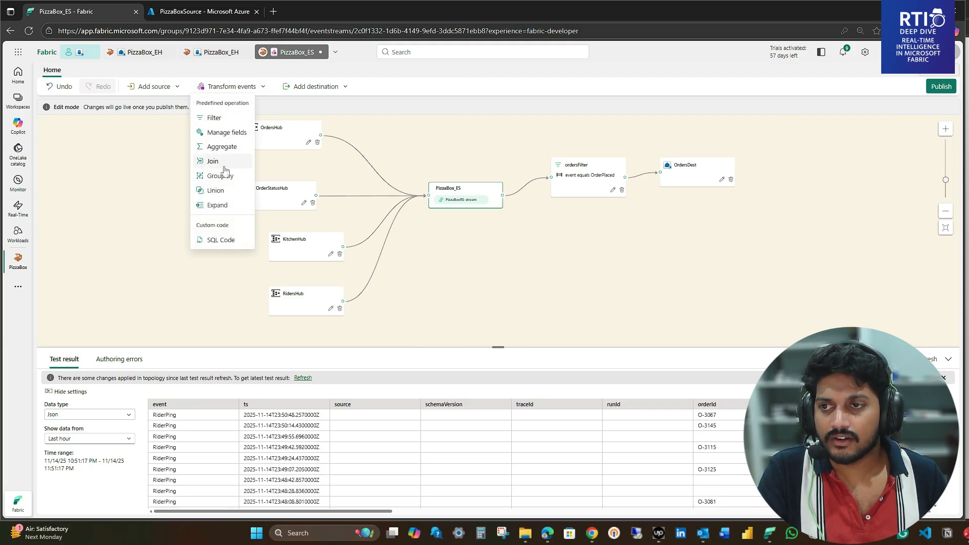
{"action": "left_click", "coordinate": [226, 126]}
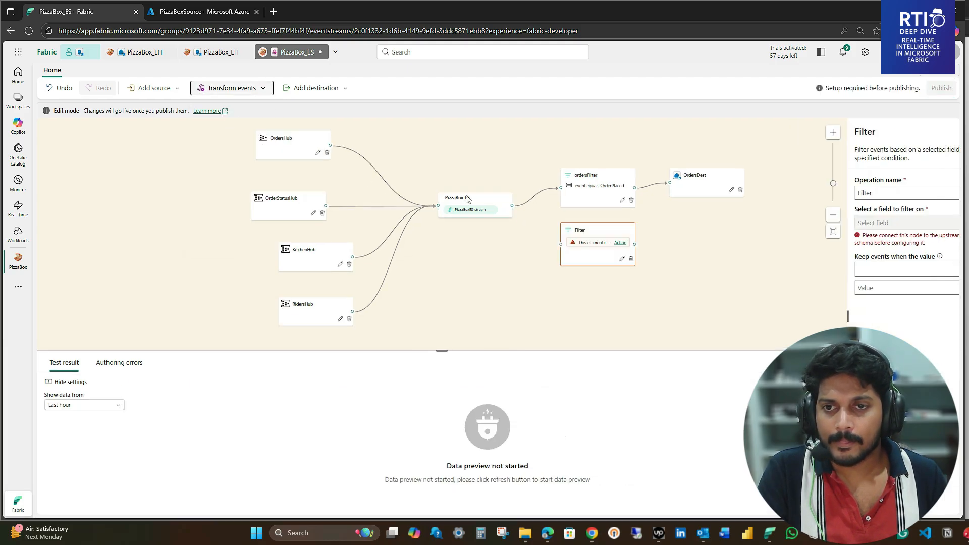
{"action": "left_click_drag", "start_coordinate": [511, 206], "coordinate": [554, 245]}
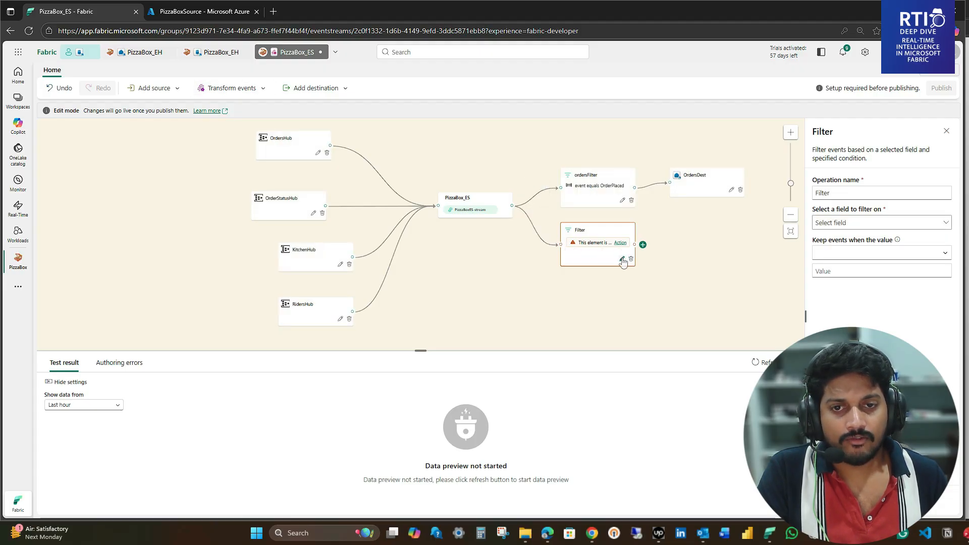
{"action": "left_click", "coordinate": [833, 195]}
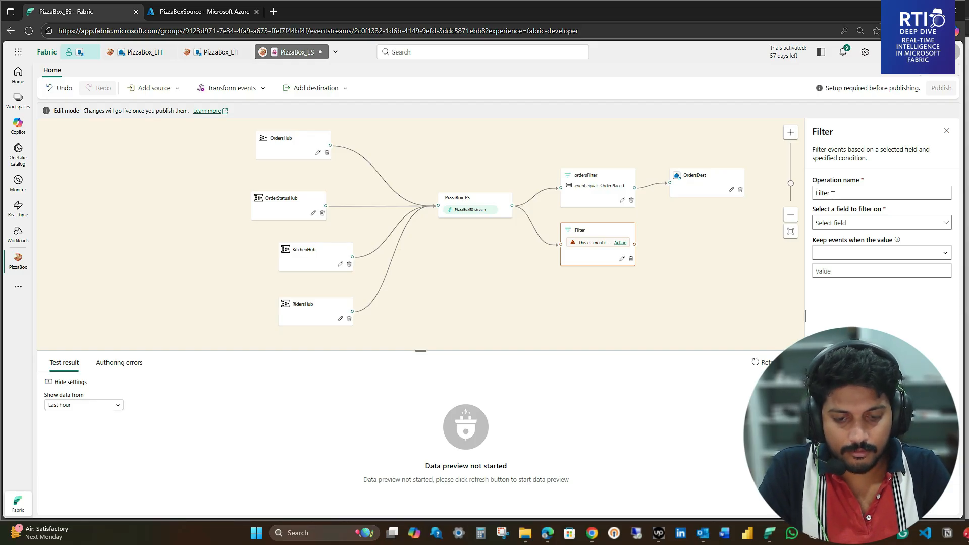
{"action": "type", "text": "order"}
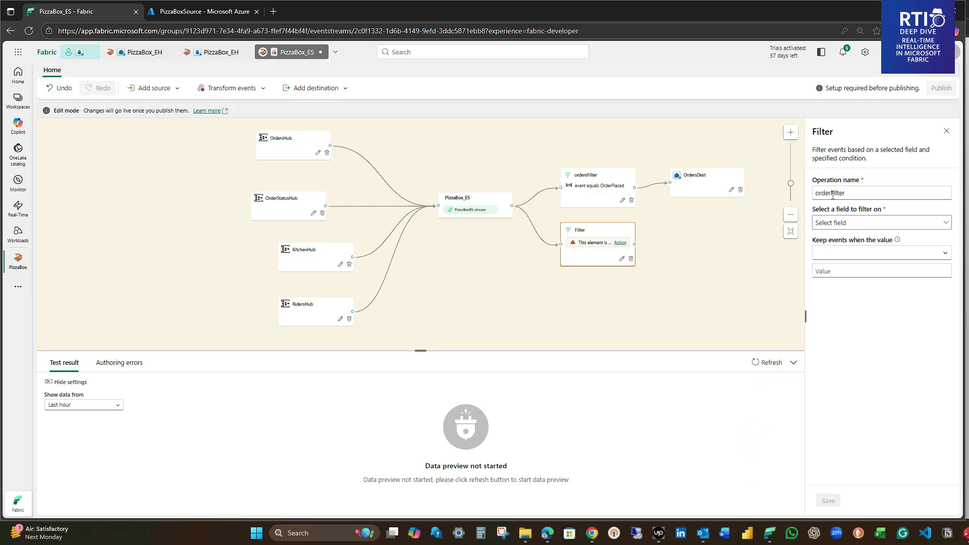
{"action": "key", "text": "BackSpace"}
{"action": "key", "text": "BackSpace"}
{"action": "key", "text": "BackSpace"}
{"action": "key", "text": "BackSpace"}
{"action": "key", "text": "BackSpace"}
{"action": "type", "text": "Ord"}
Set OrderstatusFilter to keep events whose event field equals OrderStatusChanged, and save the filter.
{"action": "left_click", "coordinate": [845, 222]}
{"action": "left_click", "coordinate": [842, 254]}
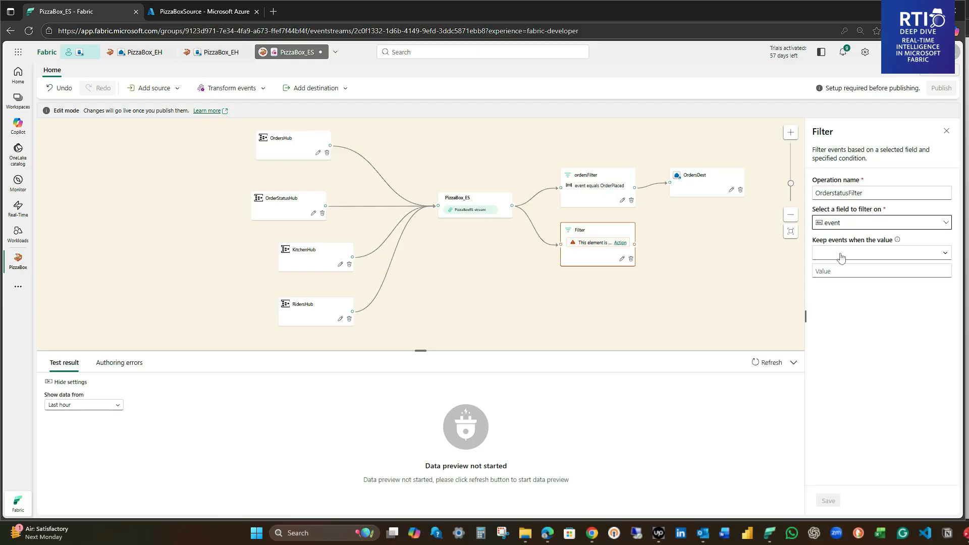
{"action": "left_click", "coordinate": [842, 253]}
{"action": "left_click", "coordinate": [842, 272]}
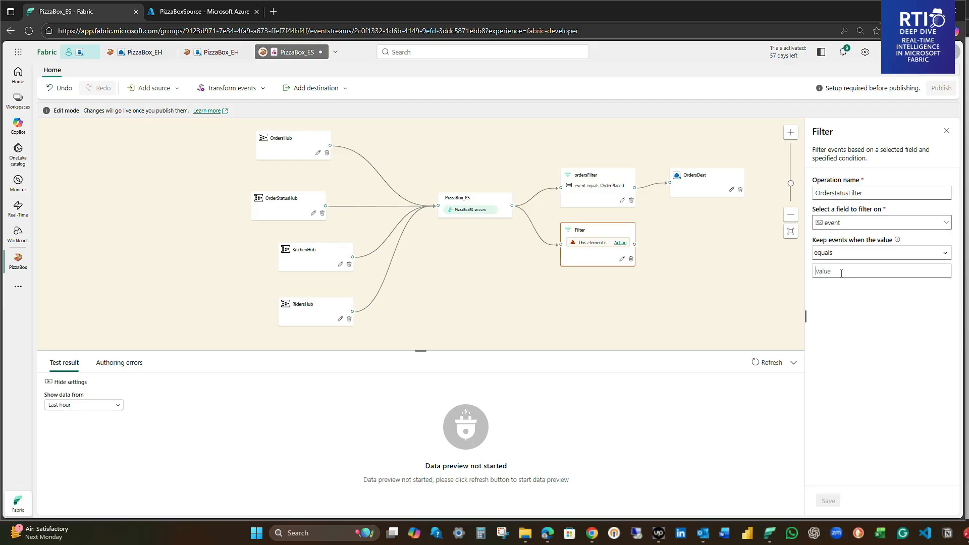
{"action": "type", "text": "OrderStatusChanged"}
{"action": "left_click", "coordinate": [828, 501]}
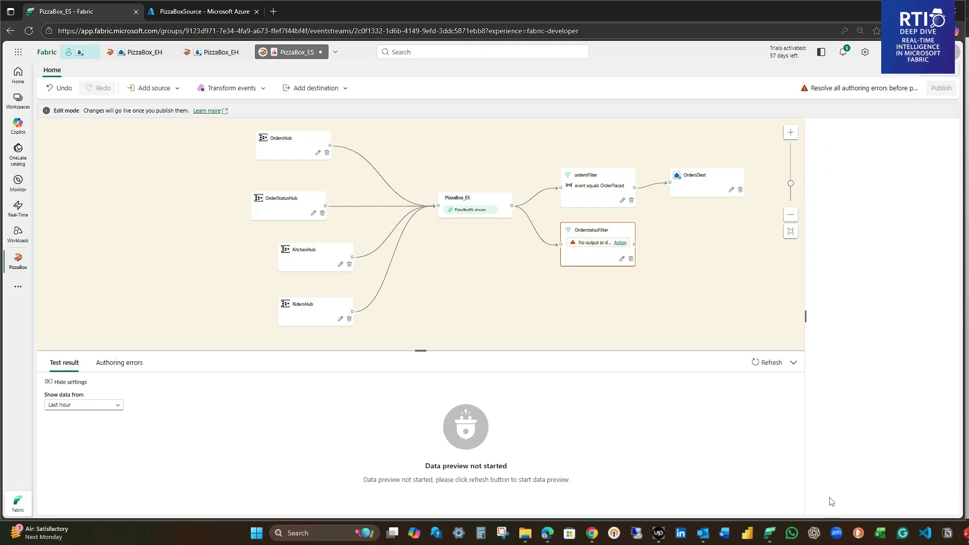
Add an Eventhouse destination connected to OrderstatusFilter and name it OrderStatusDest.
{"action": "left_click", "coordinate": [643, 244]}
{"action": "left_click", "coordinate": [671, 416]}
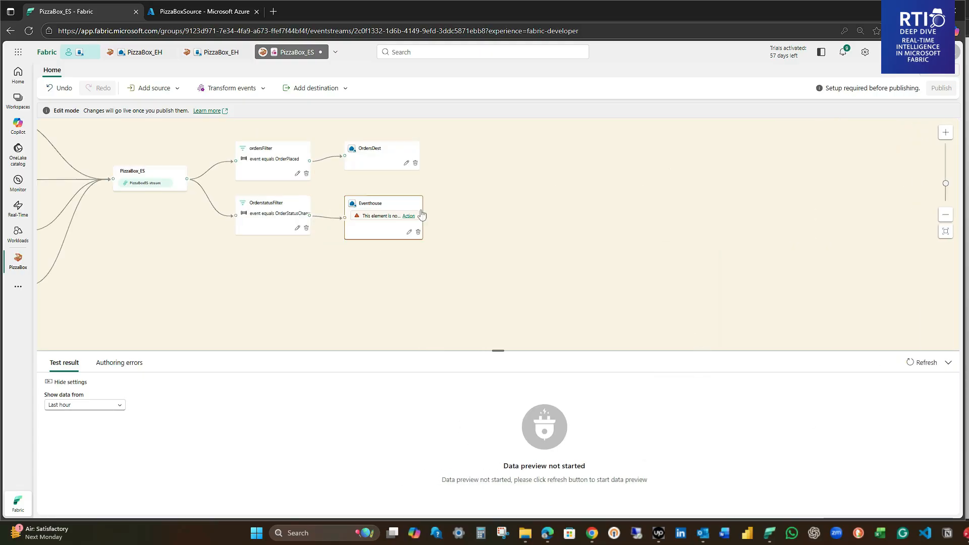
{"action": "key", "text": "ctrl+a"}
{"action": "key", "text": "BackSpace"}
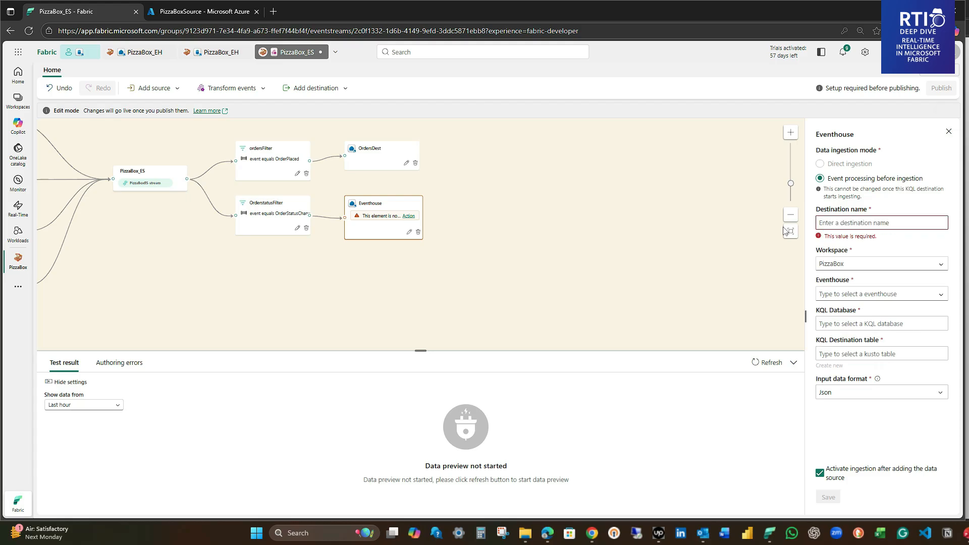
{"action": "type", "text": "OrderStatusDest"}
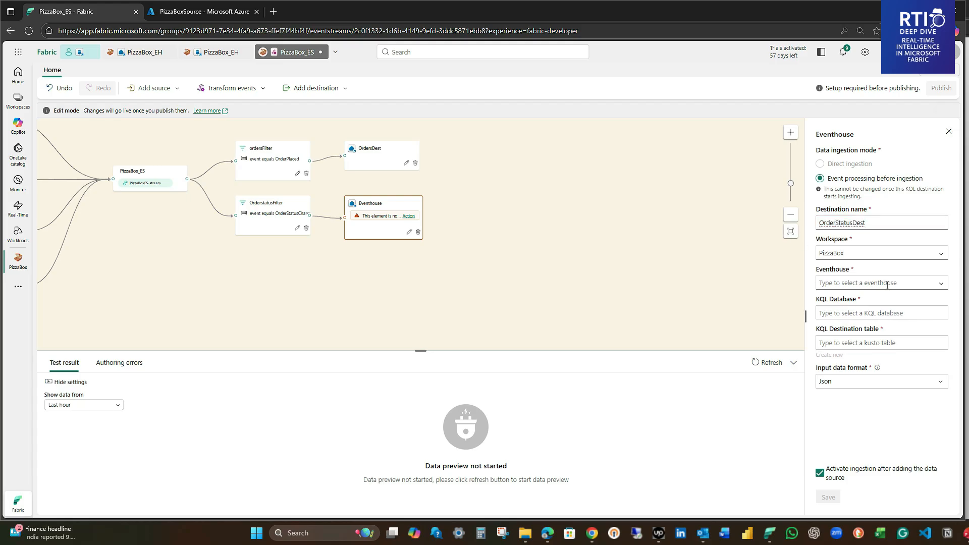
Point OrderStatusDest to the PizzaBox_EH eventhouse and its PizzaBox_EH KQL database.
{"action": "left_click", "coordinate": [888, 285]}
{"action": "left_click", "coordinate": [858, 298]}
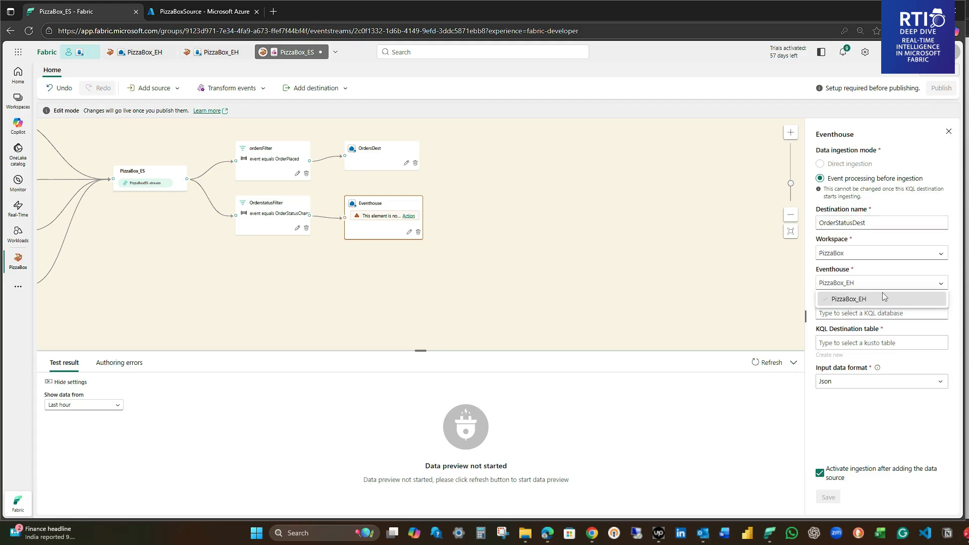
{"action": "left_click", "coordinate": [858, 313]}
{"action": "left_click", "coordinate": [858, 328]}
Create a new KQL destination table named Orderstatus for OrderStatusDest and save the destination.
{"action": "left_click", "coordinate": [829, 355]}
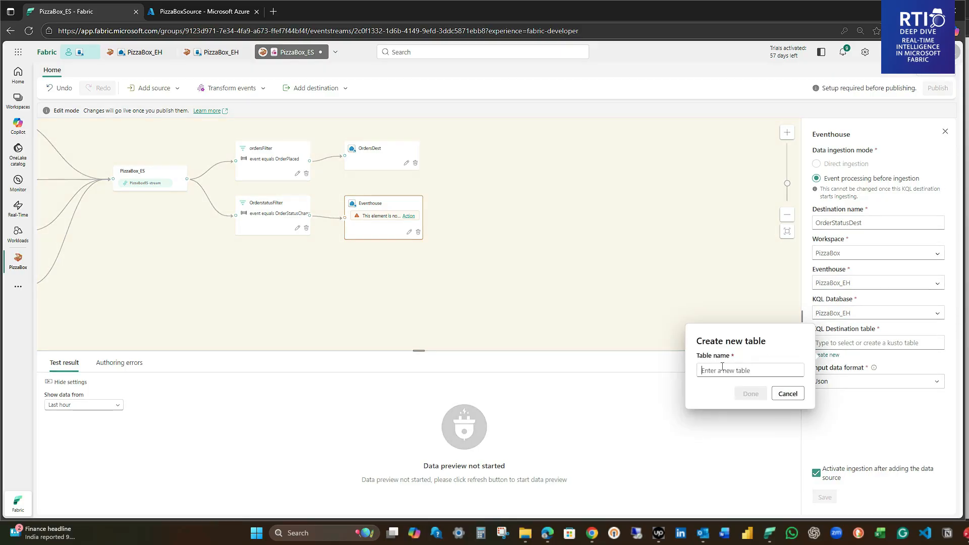
{"action": "type", "text": "Orderstatus"}
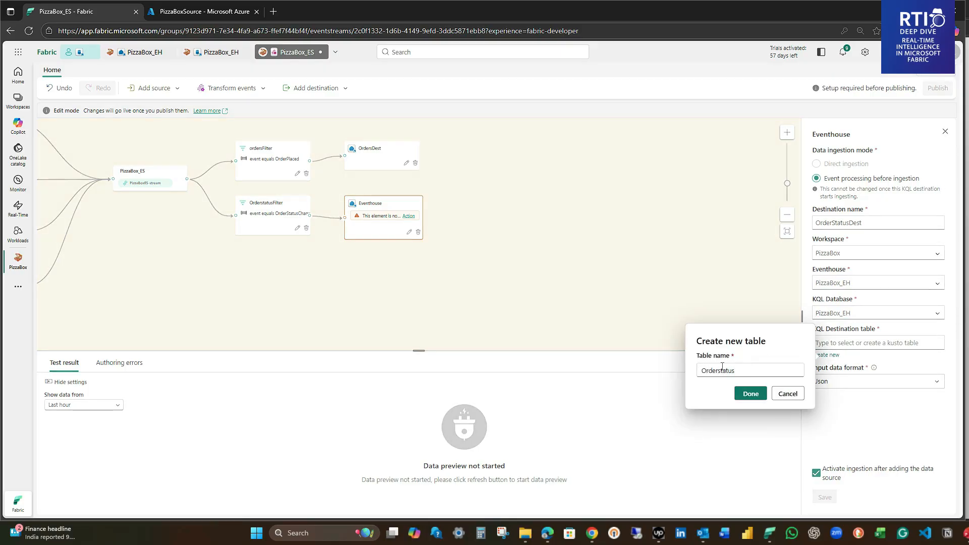
{"action": "left_click", "coordinate": [751, 393]}
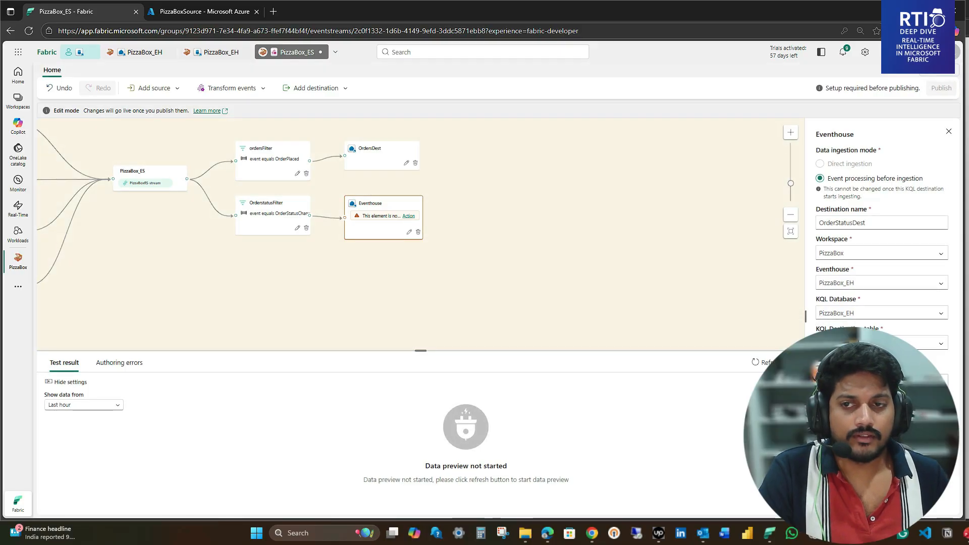
{"action": "left_click", "coordinate": [825, 497]}
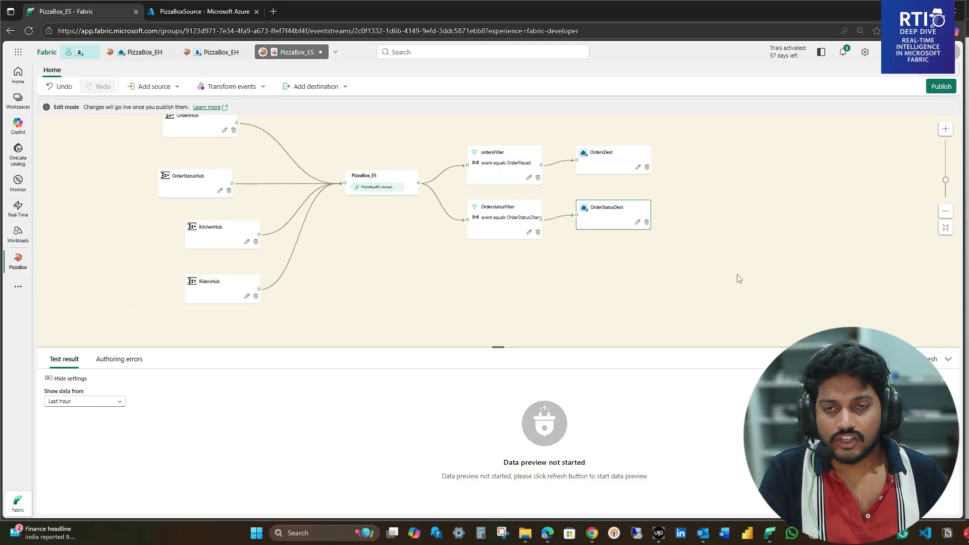
Publish the PizzaBox_ES eventstream with its two filters and two destinations.
{"action": "left_click", "coordinate": [602, 169]}
{"action": "left_click", "coordinate": [933, 88]}
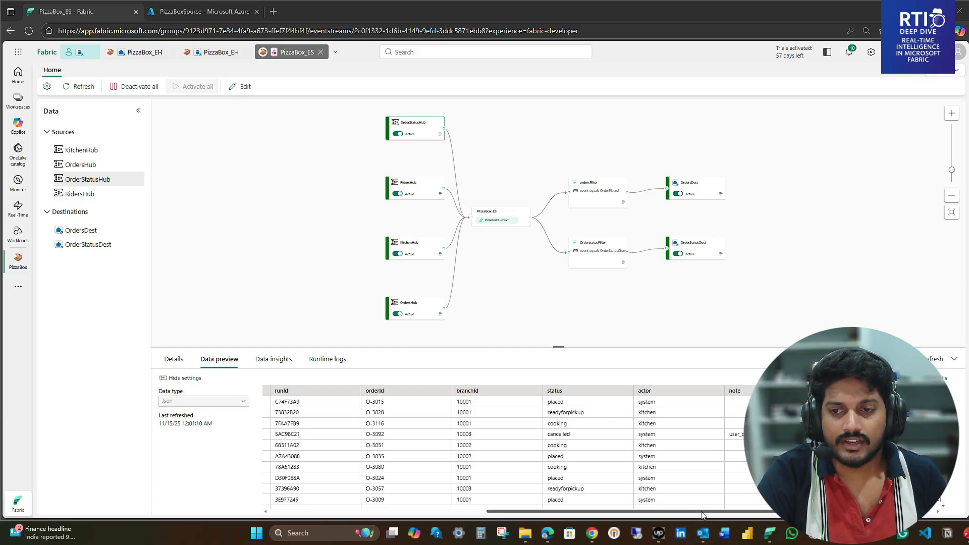
Compare the columns in the data previews of the OrderStatusHub and KitchenHub sources.
{"action": "left_click_drag", "start_coordinate": [701, 515], "coordinate": [648, 515]}
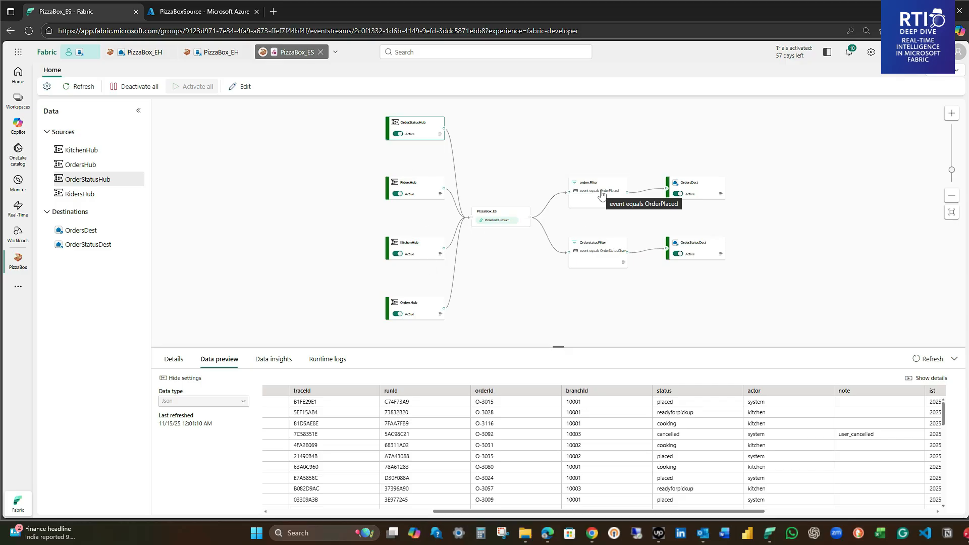
{"action": "left_click_drag", "start_coordinate": [587, 512], "coordinate": [422, 513]}
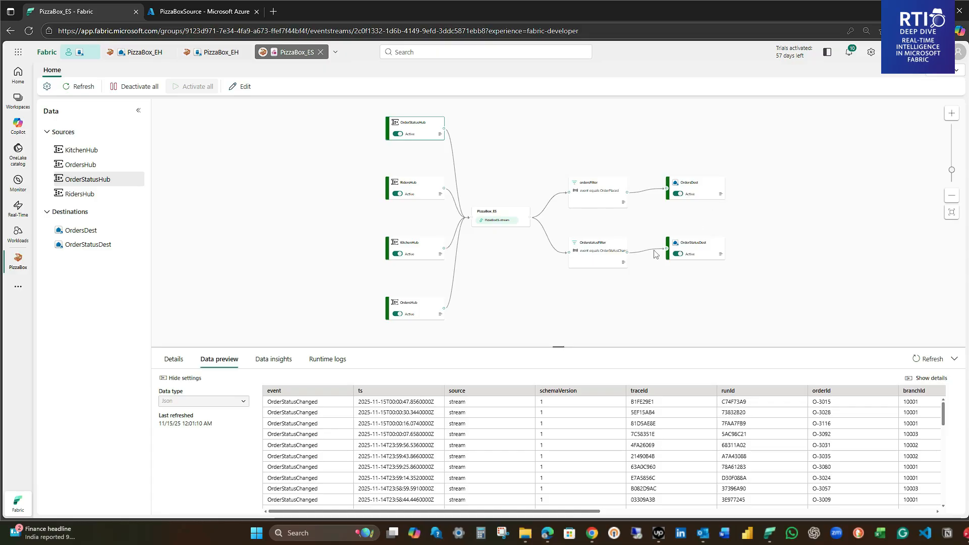
{"action": "left_click", "coordinate": [419, 187]}
{"action": "left_click", "coordinate": [419, 135]}
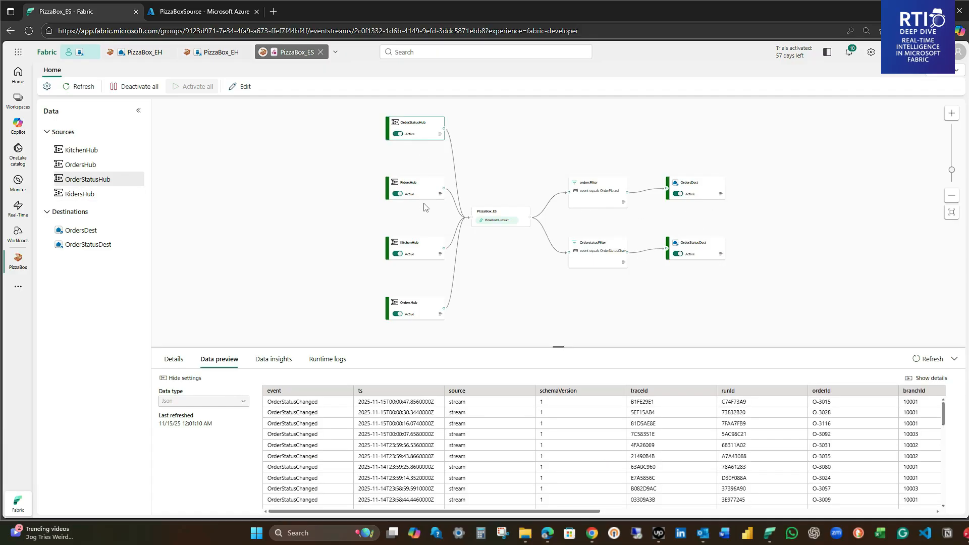
{"action": "left_click", "coordinate": [424, 251]}
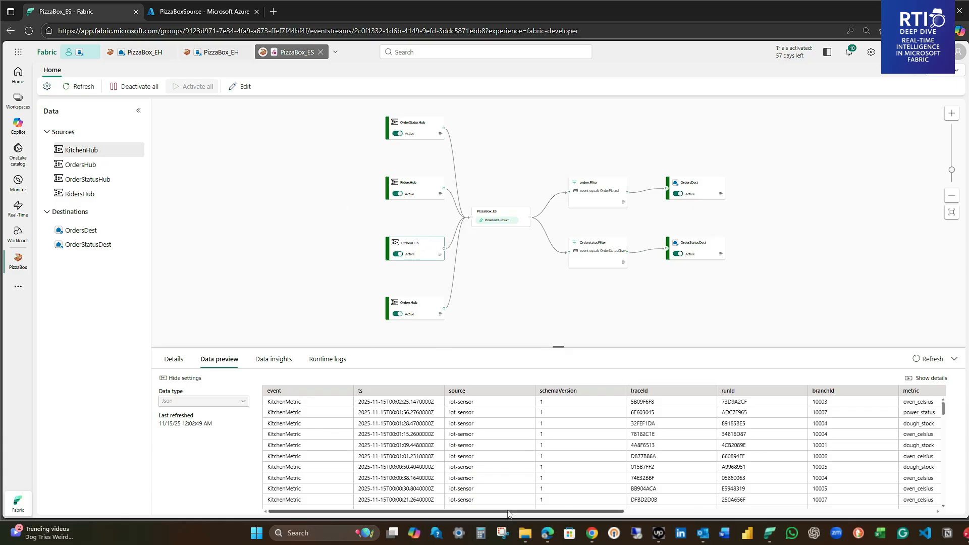
{"action": "left_click_drag", "start_coordinate": [509, 515], "coordinate": [778, 509]}
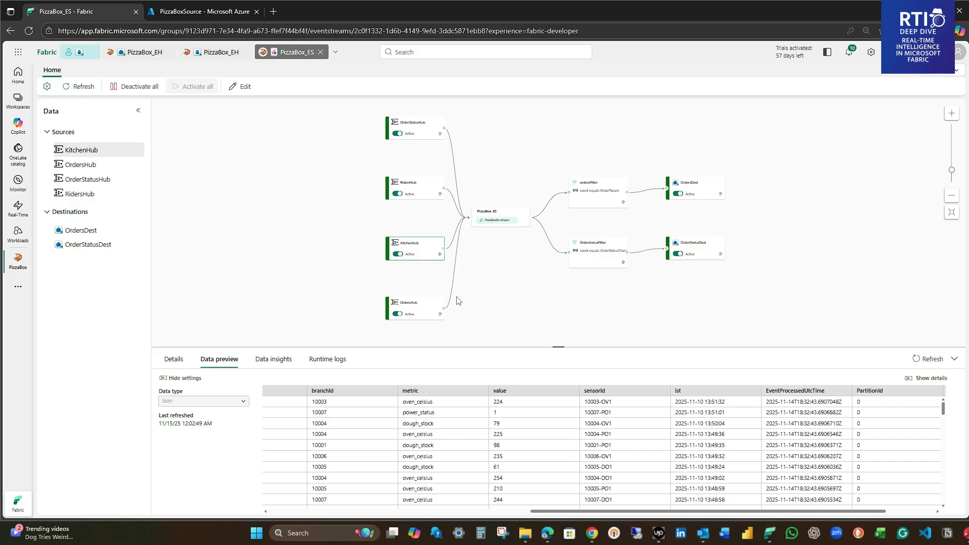
{"action": "left_click", "coordinate": [407, 125]}
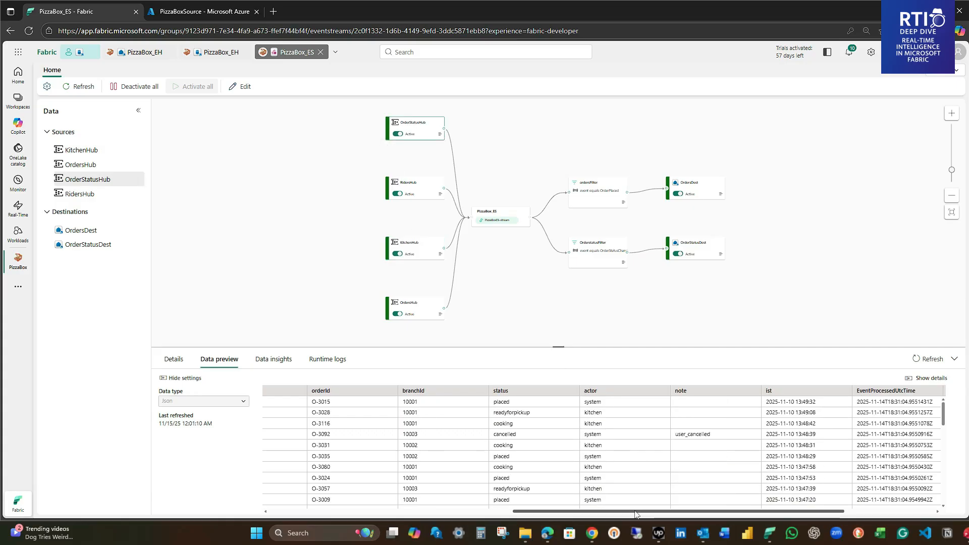
{"action": "left_click_drag", "start_coordinate": [635, 512], "coordinate": [726, 512]}
Compare the OrdersDest data preview with KitchenHub's, checking its full column list for fields from other event types.
{"action": "left_click", "coordinate": [695, 186]}
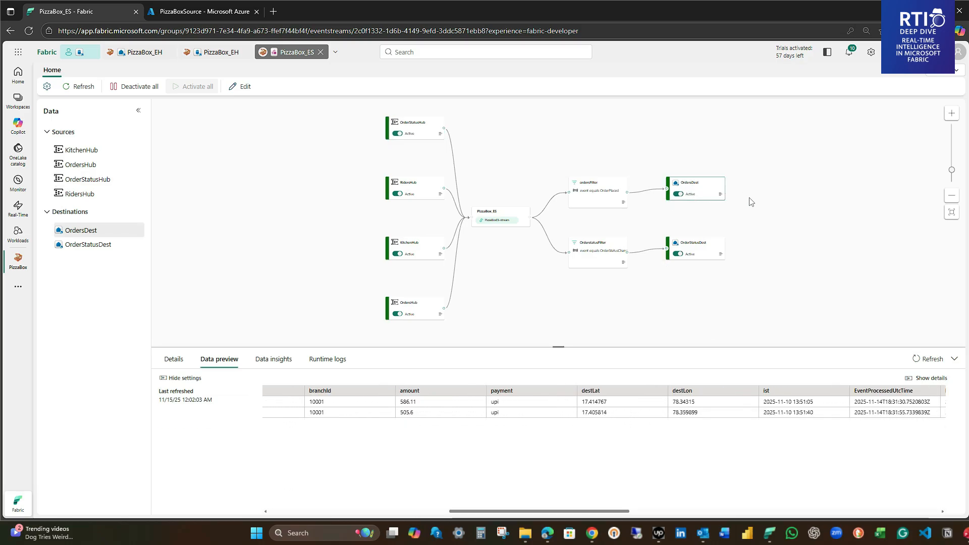
{"action": "left_click_drag", "start_coordinate": [586, 511], "coordinate": [305, 504]}
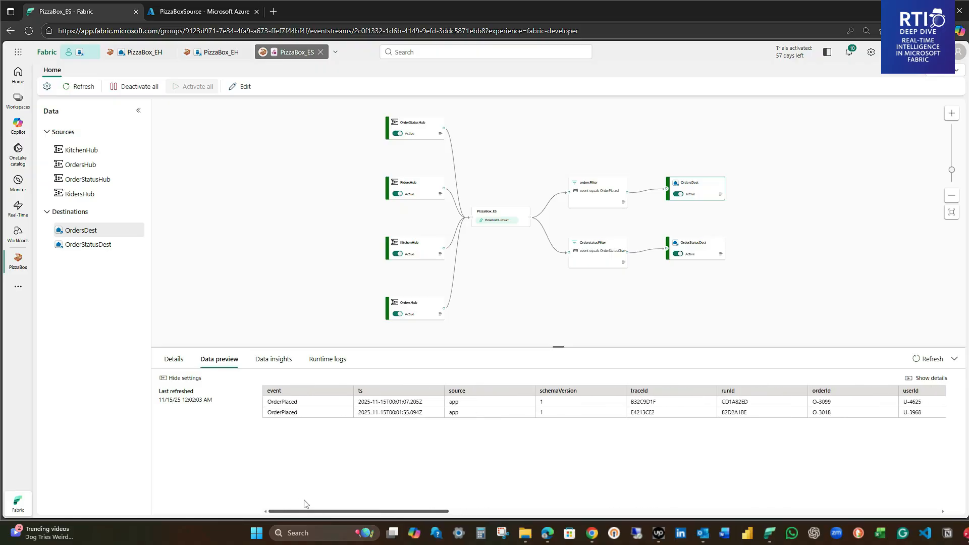
{"action": "left_click_drag", "start_coordinate": [411, 511], "coordinate": [793, 513]}
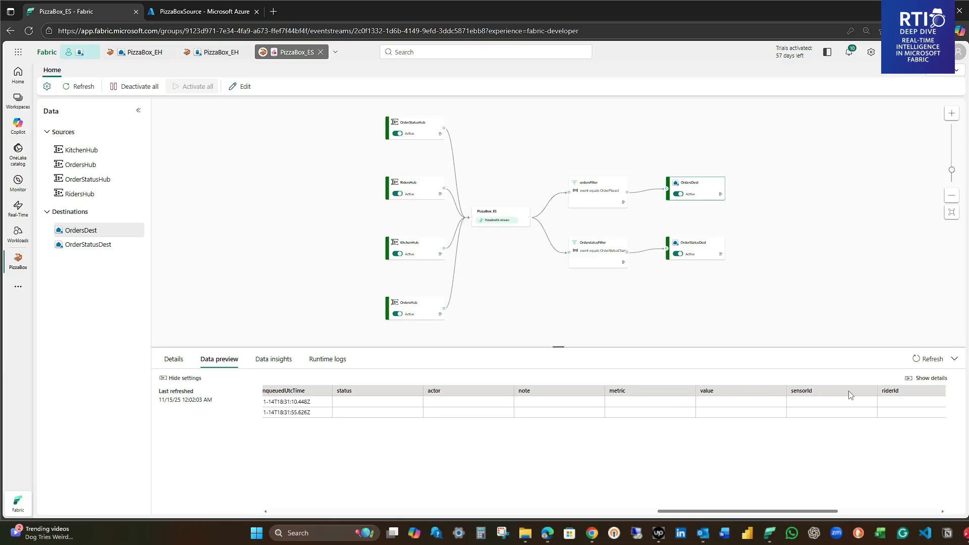
{"action": "left_click", "coordinate": [412, 253]}
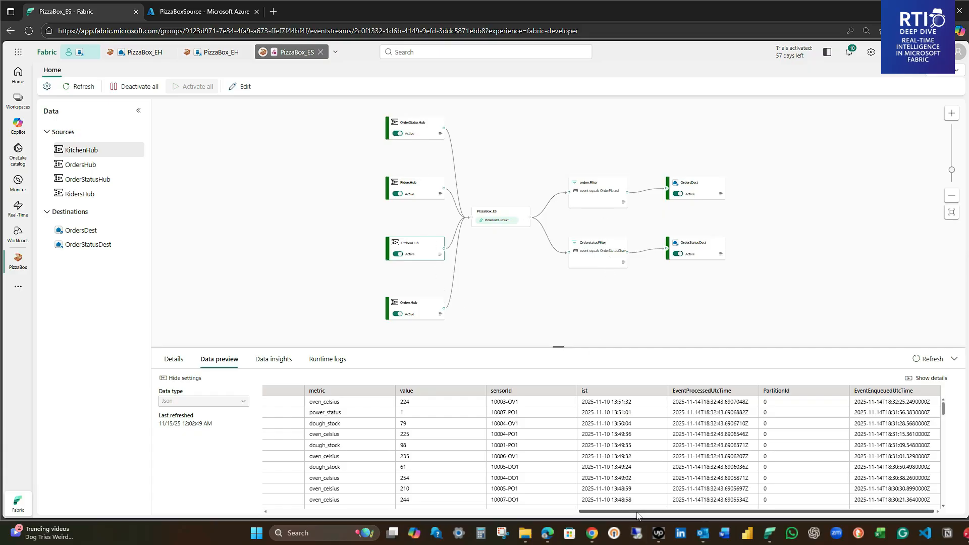
{"action": "left_click_drag", "start_coordinate": [638, 511], "coordinate": [328, 511]}
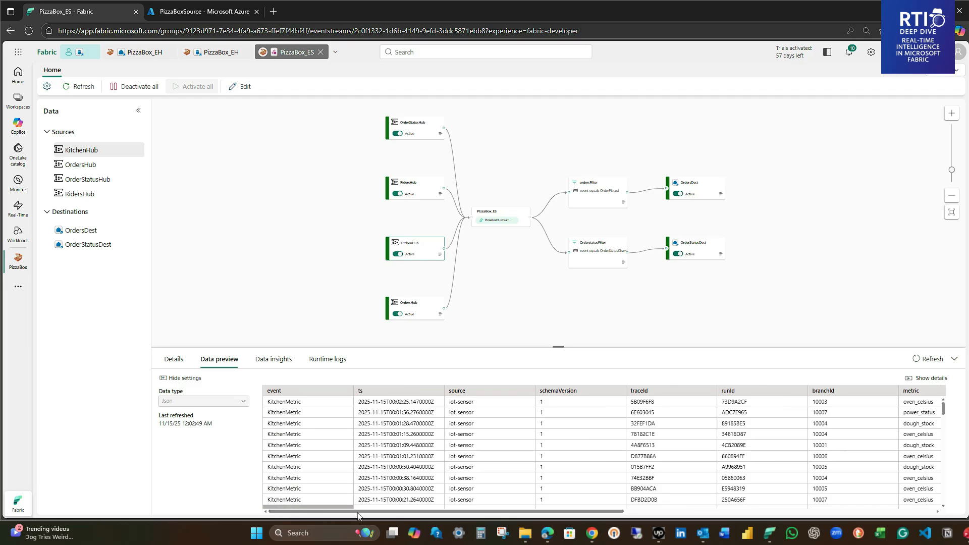
{"action": "left_click_drag", "start_coordinate": [473, 512], "coordinate": [552, 513]}
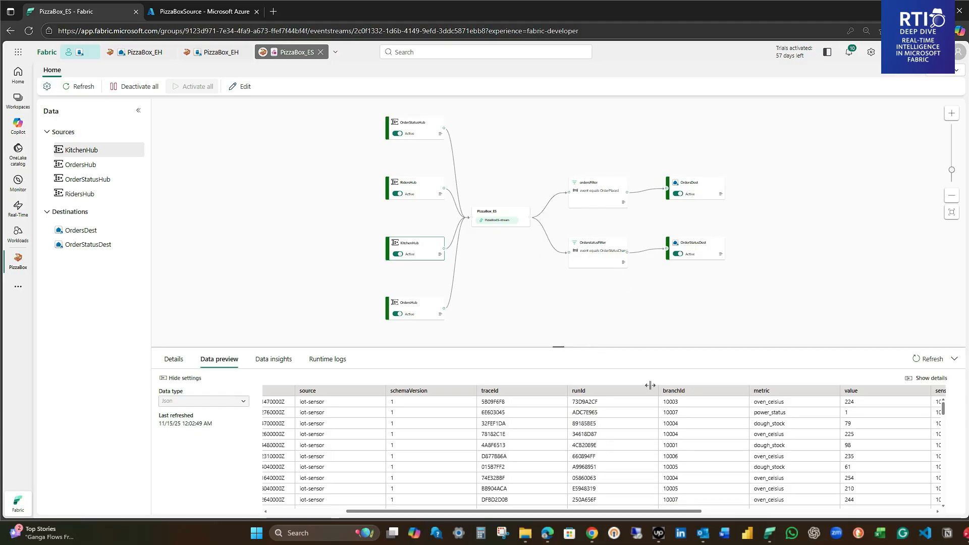
{"action": "left_click_drag", "start_coordinate": [650, 511], "coordinate": [909, 516]}
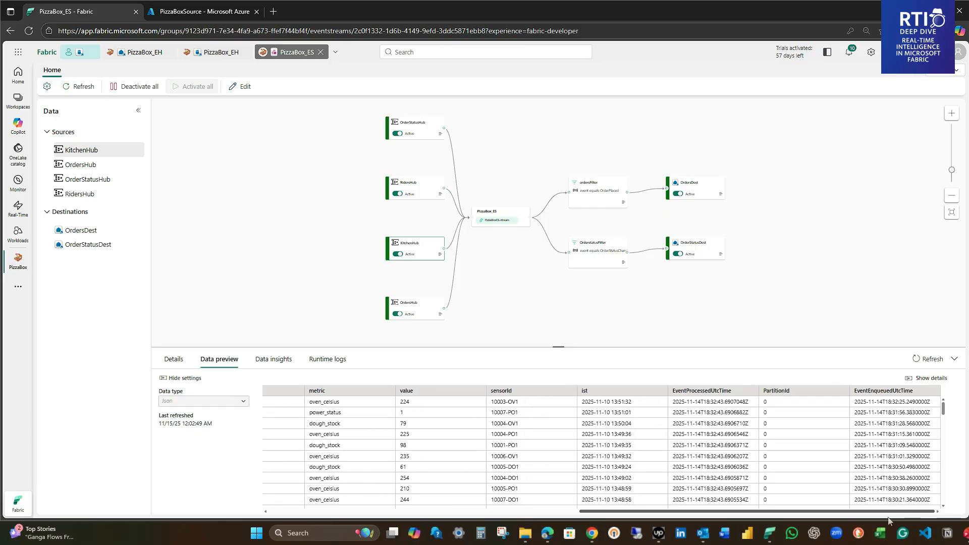
{"action": "left_click", "coordinate": [691, 188]}
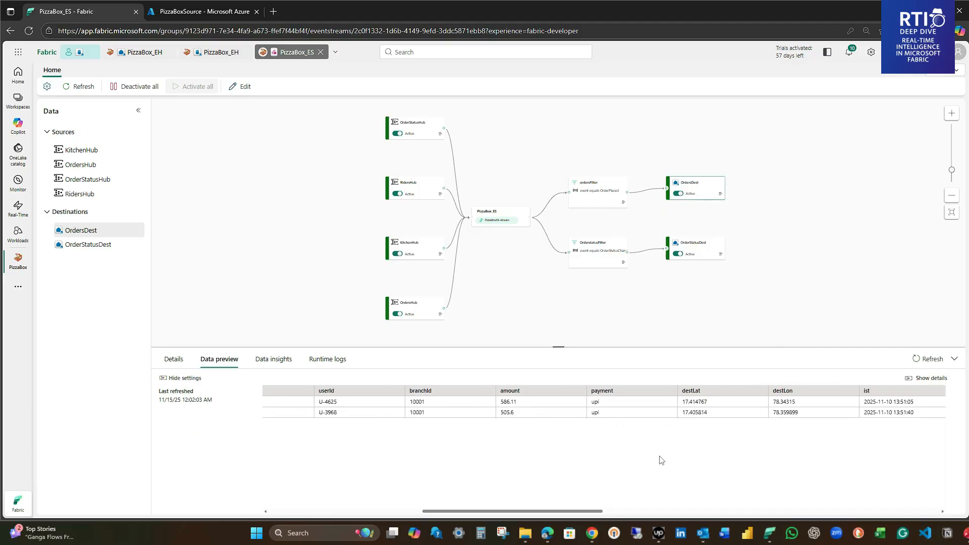
{"action": "left_click_drag", "start_coordinate": [586, 512], "coordinate": [923, 512]}
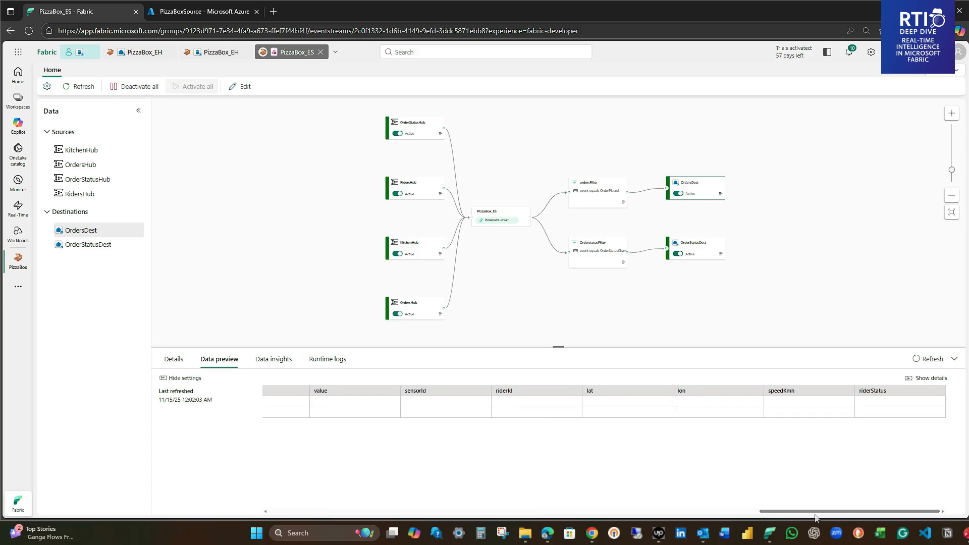
{"action": "mouse_move", "coordinate": [815, 512]}
{"action": "left_mouse_down"}
{"action": "mouse_move", "coordinate": [486, 511]}
{"action": "mouse_move", "coordinate": [816, 512]}
{"action": "left_mouse_up"}
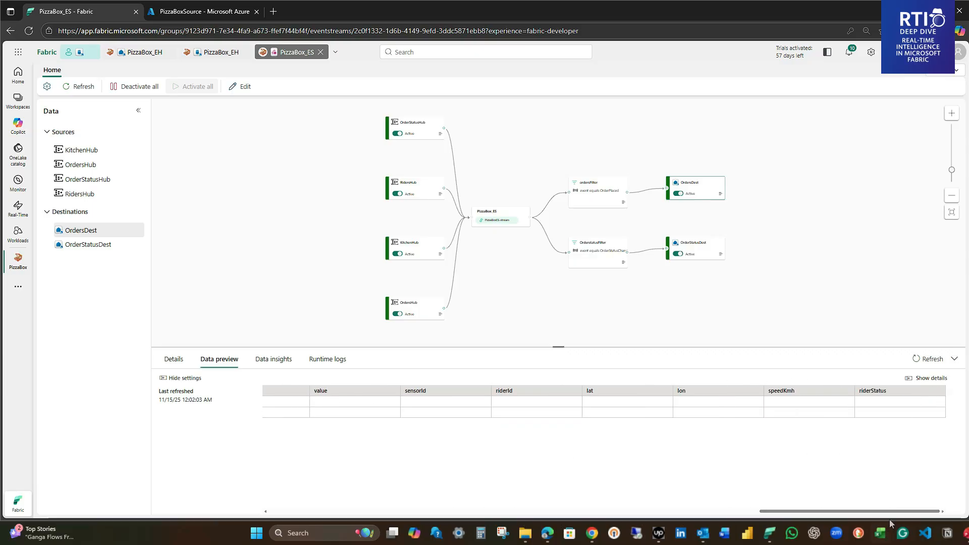
{"action": "left_click_drag", "start_coordinate": [890, 512], "coordinate": [431, 512]}
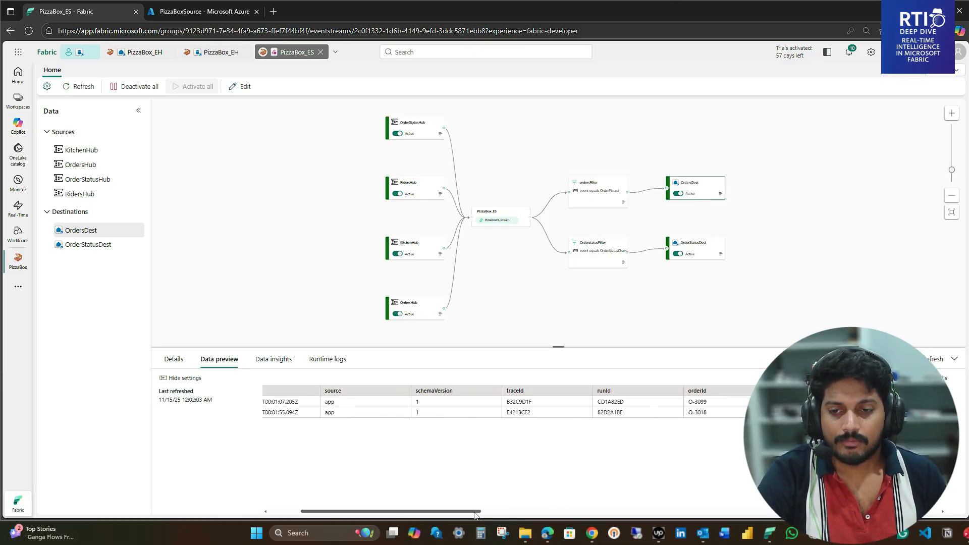
{"action": "left_click_drag", "start_coordinate": [549, 511], "coordinate": [452, 511]}
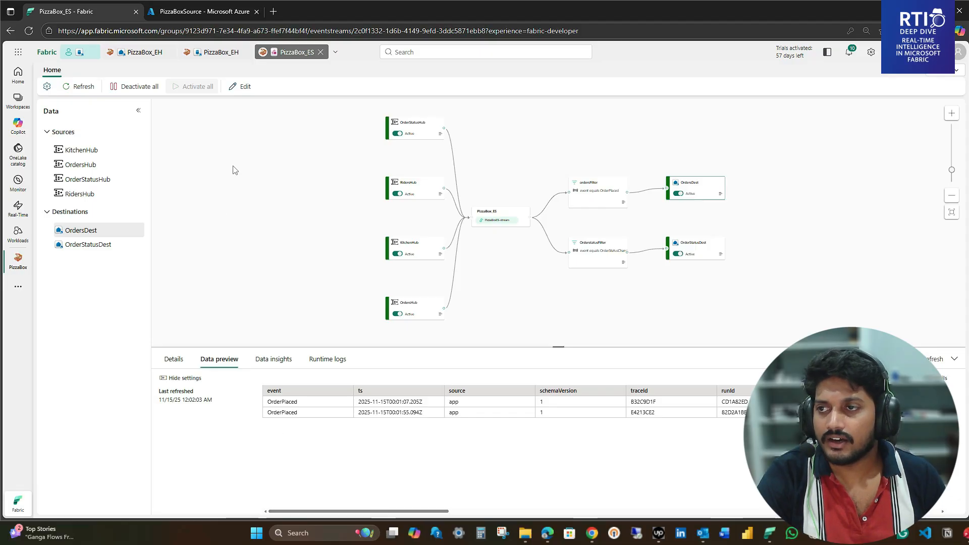
Turn on Multiple schema inferencing in the eventstream's Schema settings and apply it.
{"action": "left_click", "coordinate": [46, 87]}
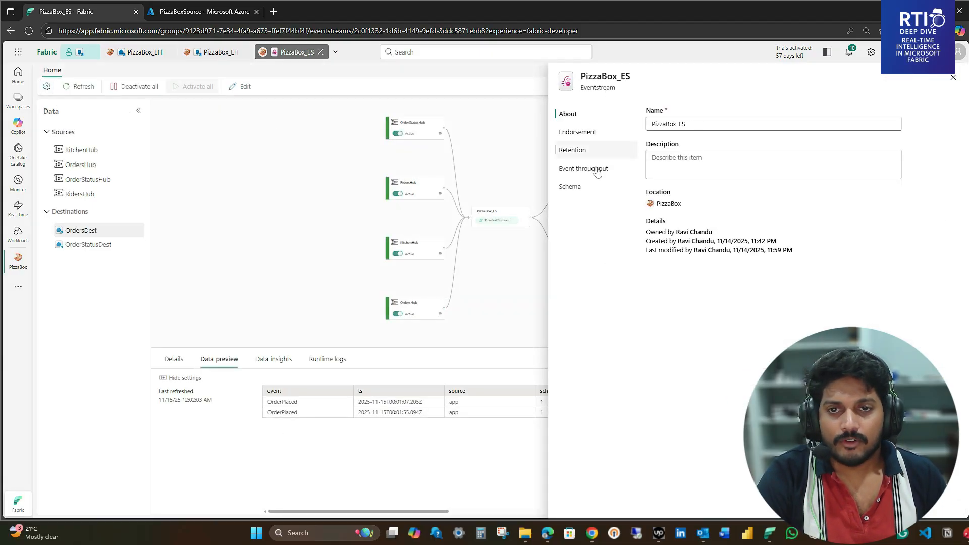
{"action": "left_click", "coordinate": [578, 188]}
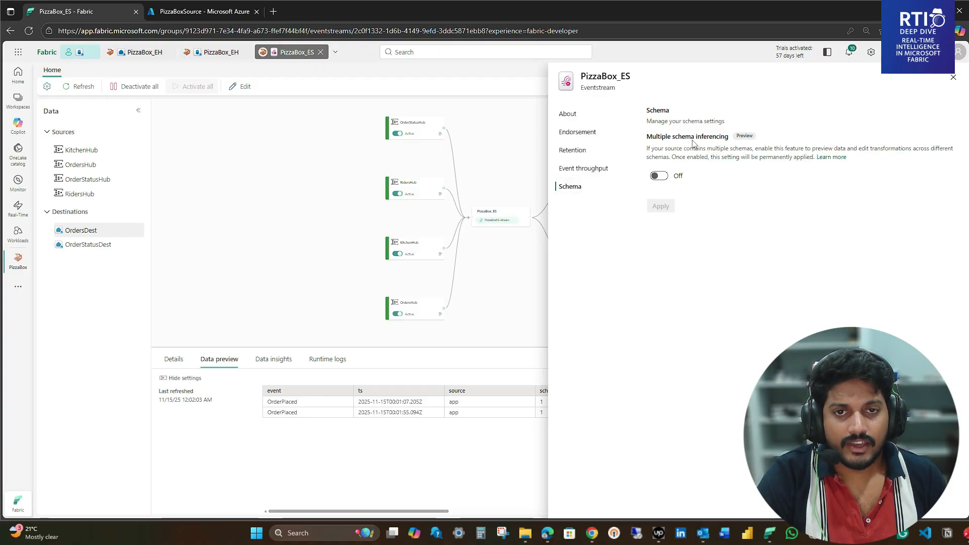
{"action": "left_click", "coordinate": [659, 176]}
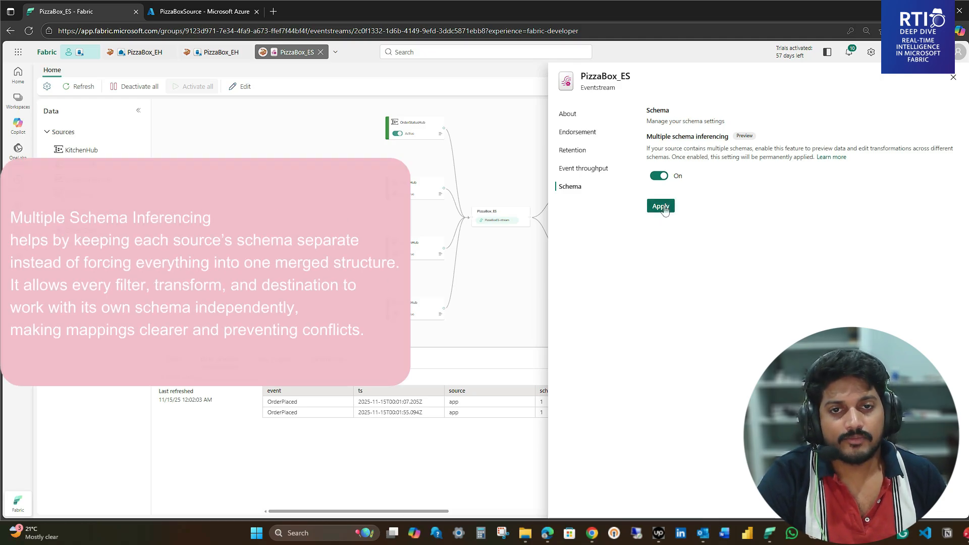
{"action": "left_click", "coordinate": [663, 209]}
{"action": "left_click", "coordinate": [499, 311]}
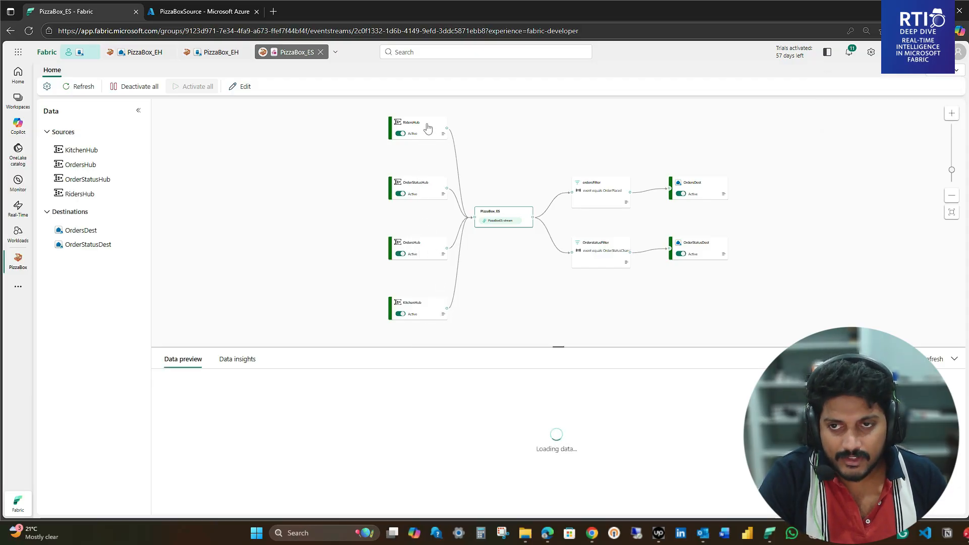
Examine the data preview and details of the OrdersDest destination.
{"action": "left_click", "coordinate": [714, 183]}
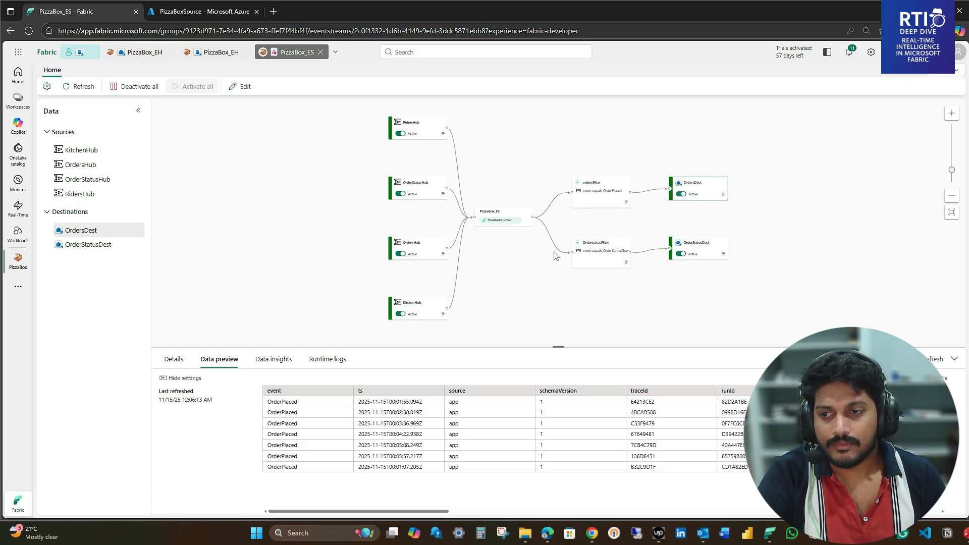
{"action": "left_click", "coordinate": [177, 359]}
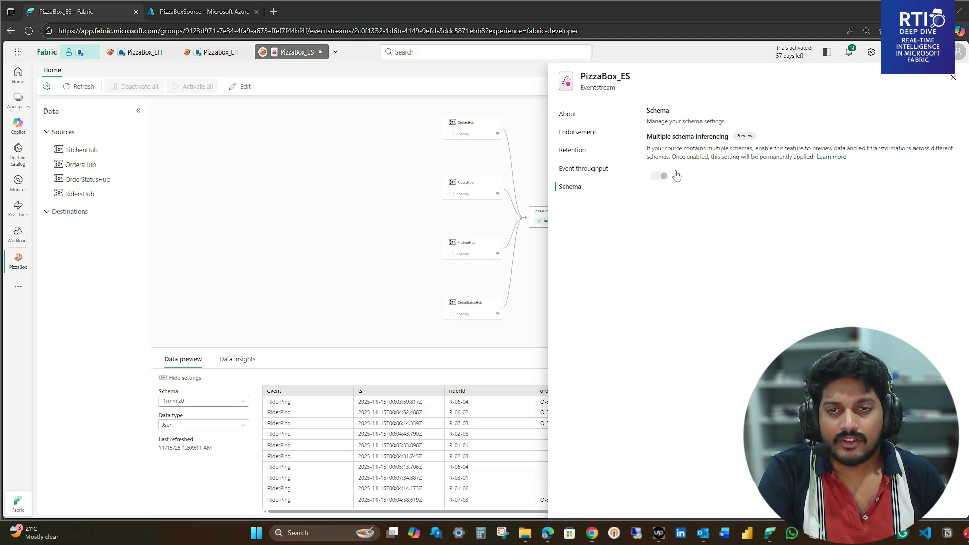
Close the Schema settings and switch the eventstream without destinations to edit mode.
{"action": "left_click", "coordinate": [358, 188]}
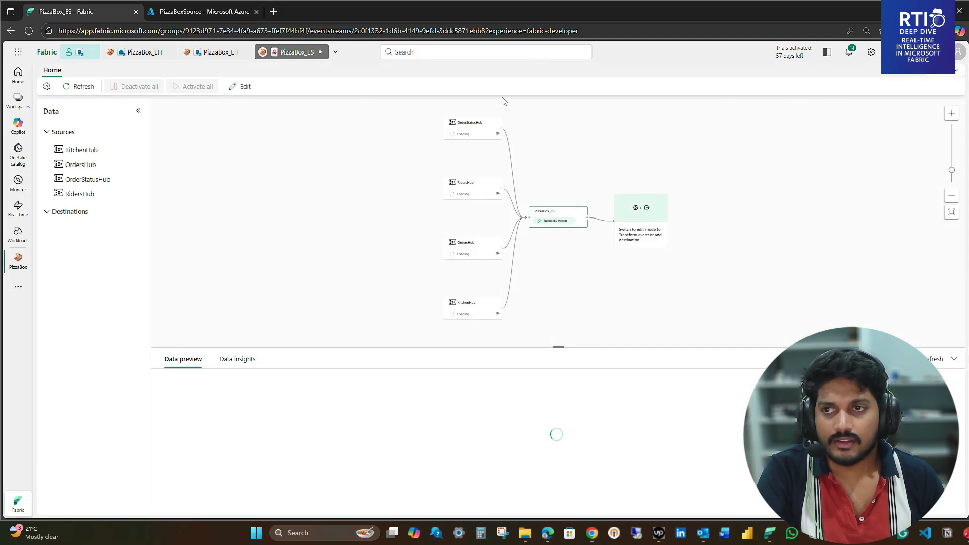
{"action": "left_click", "coordinate": [241, 87]}
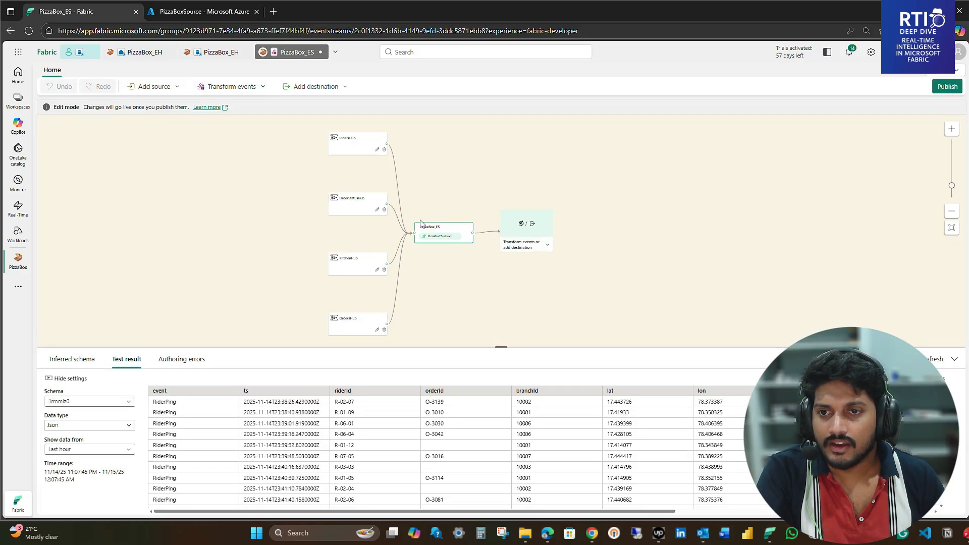
Review the inferred schemas of the PizzaBox_ES stream and the source hub each one comes from, opening the RidersHub schema.
{"action": "left_click", "coordinate": [78, 363]}
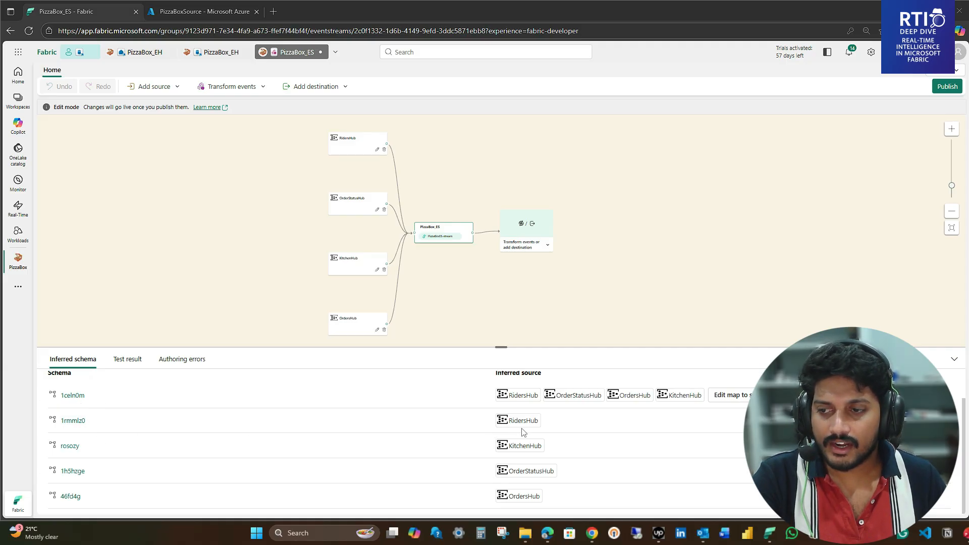
{"action": "left_click", "coordinate": [74, 422]}
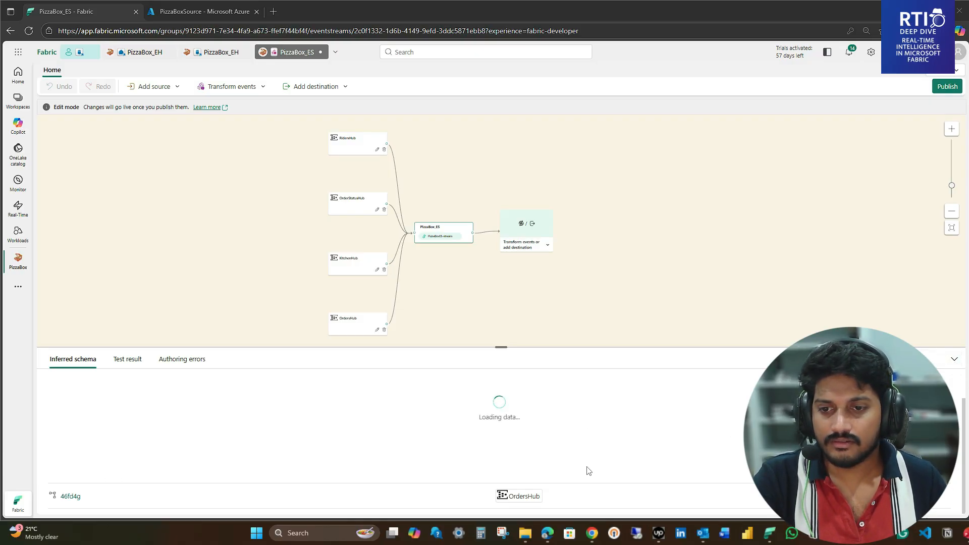
{"action": "left_click", "coordinate": [954, 359]}
{"action": "left_click", "coordinate": [953, 504]}
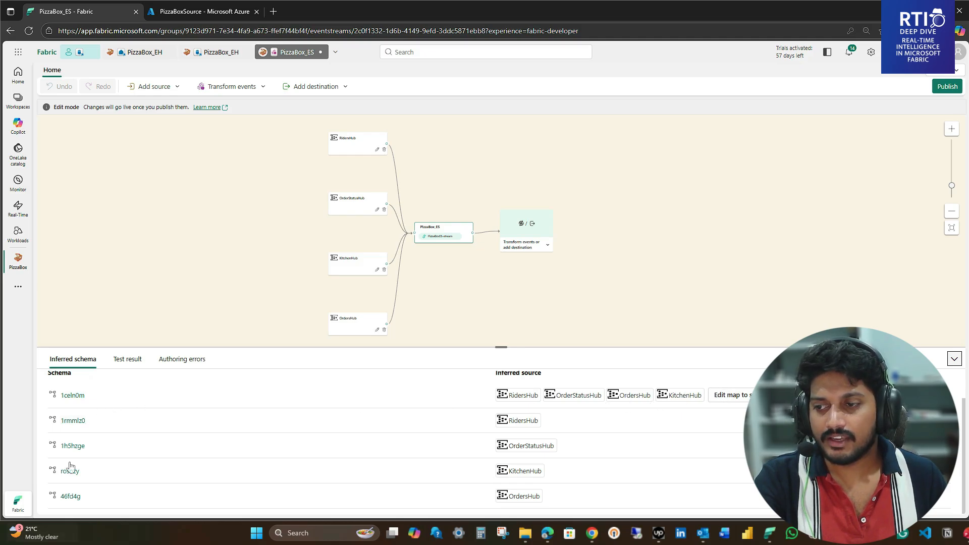
Add a Filter after the PizzaBox_ES stream, name it orderFilter and use the OrdersHub schema 46fd4g as its input.
{"action": "left_click", "coordinate": [527, 247]}
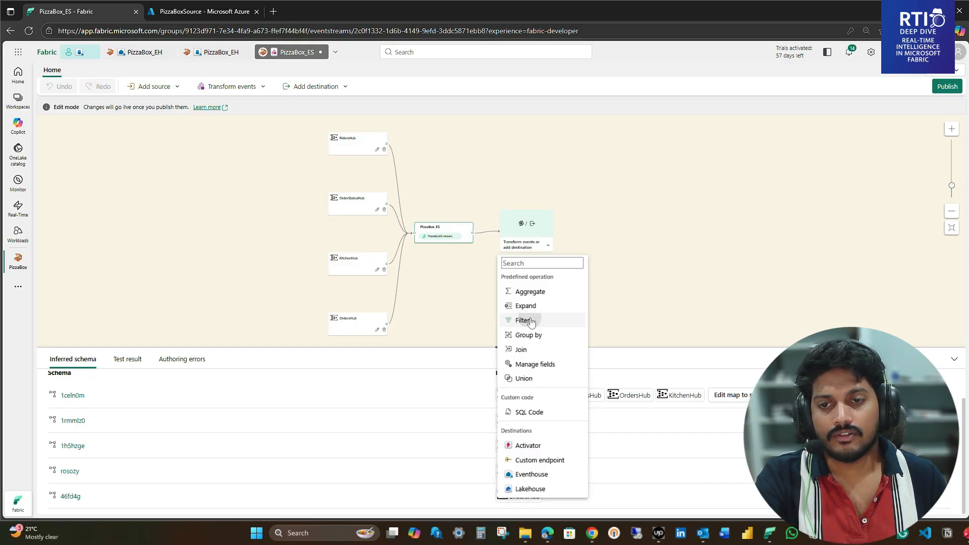
{"action": "left_click", "coordinate": [530, 321]}
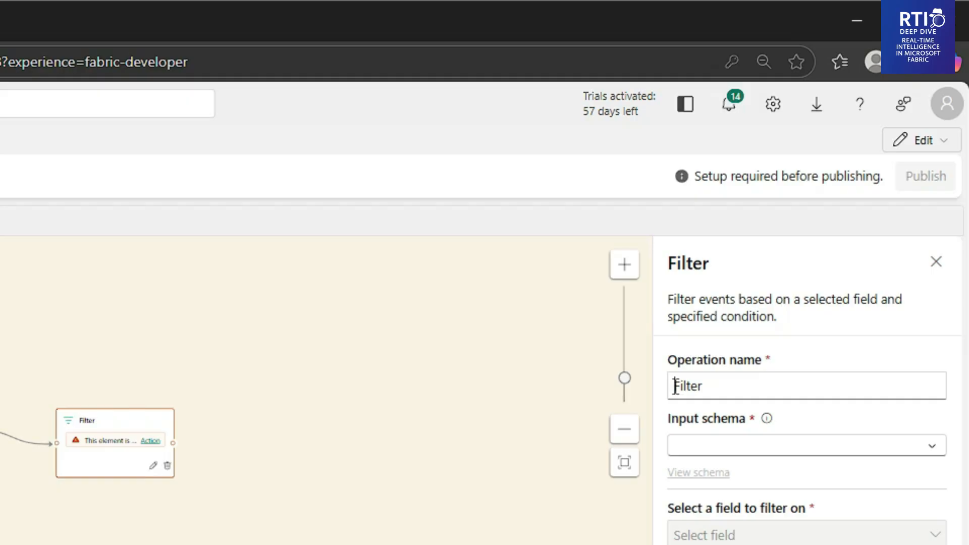
{"action": "left_click", "coordinate": [675, 387]}
{"action": "type", "text": "order"}
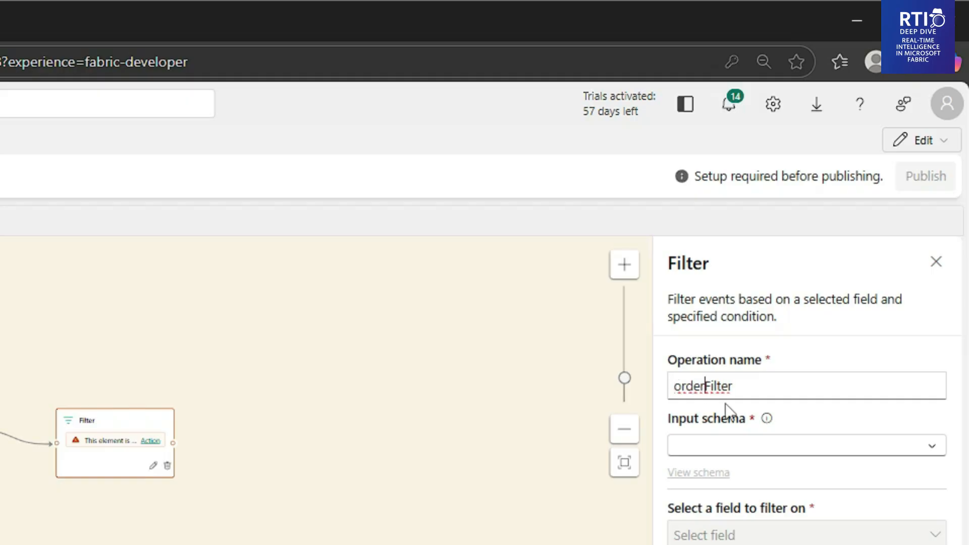
{"action": "left_click", "coordinate": [734, 447]}
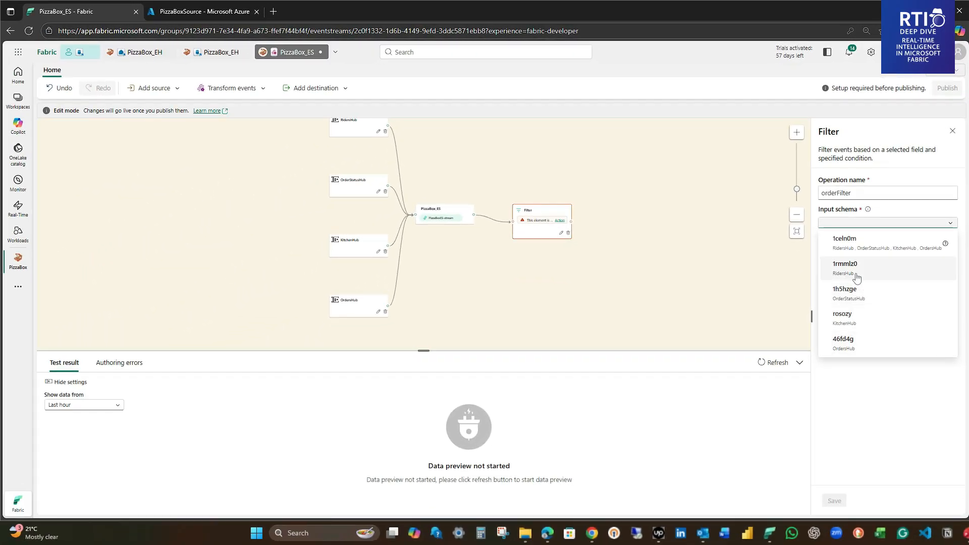
{"action": "left_click", "coordinate": [858, 346]}
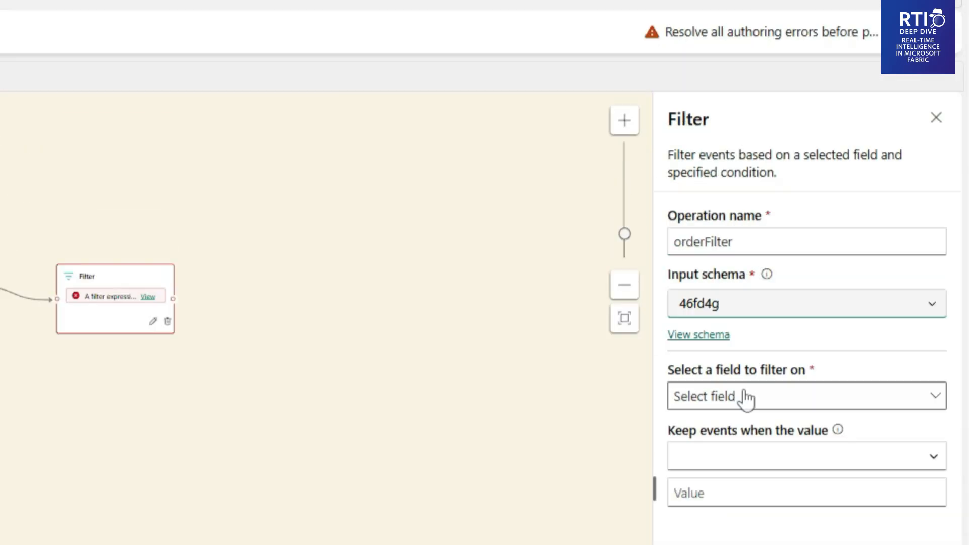
Set orderFilter to keep events whose event field equals OrderPlaced, and save the filter.
{"action": "left_click", "coordinate": [742, 396]}
{"action": "left_click", "coordinate": [741, 59]}
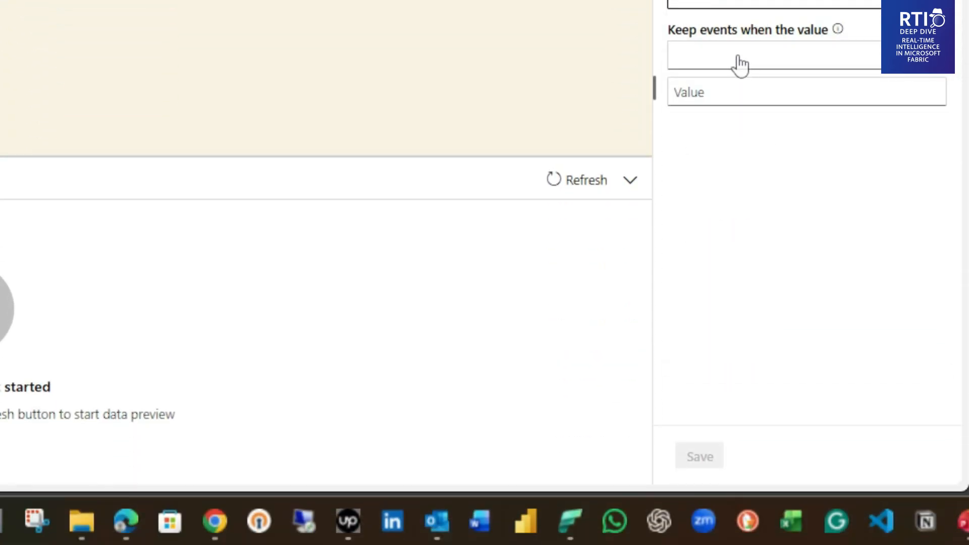
{"action": "left_click", "coordinate": [740, 63]}
{"action": "left_click", "coordinate": [737, 98]}
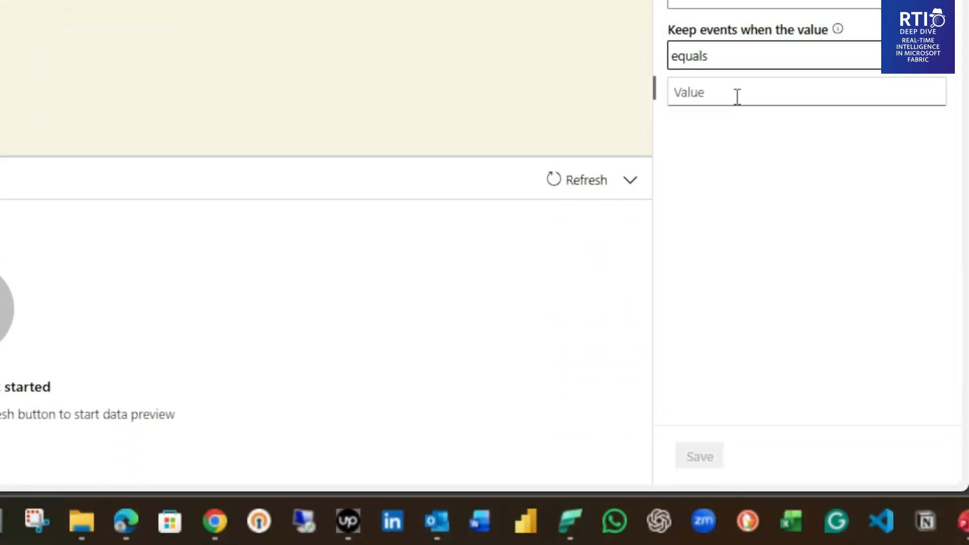
{"action": "left_click", "coordinate": [737, 96]}
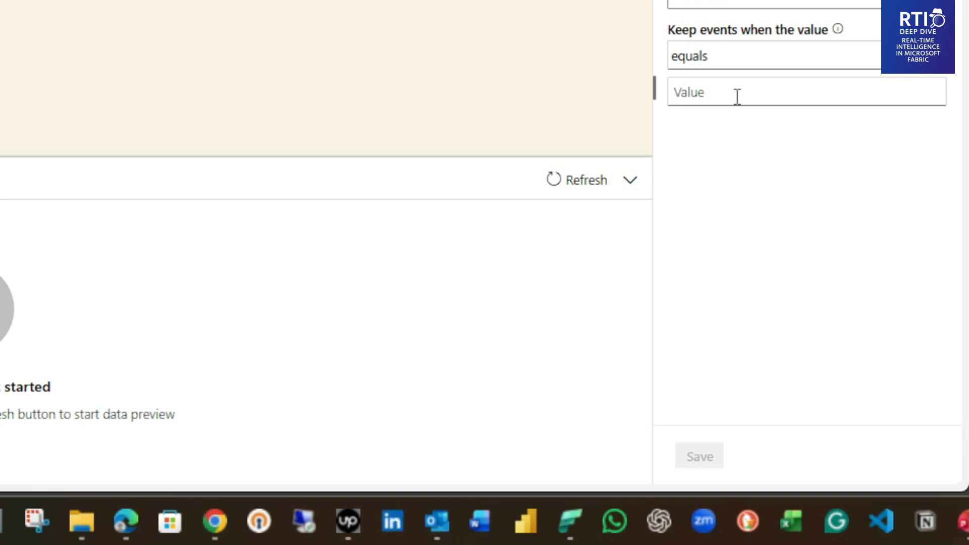
{"action": "type", "text": "Order"}
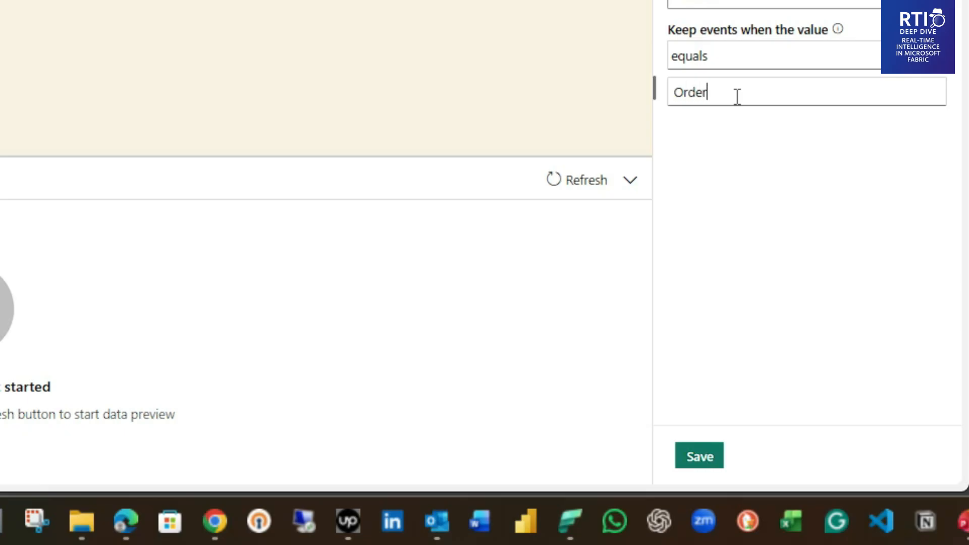
{"action": "type", "text": "Placed"}
{"action": "left_click", "coordinate": [701, 458]}
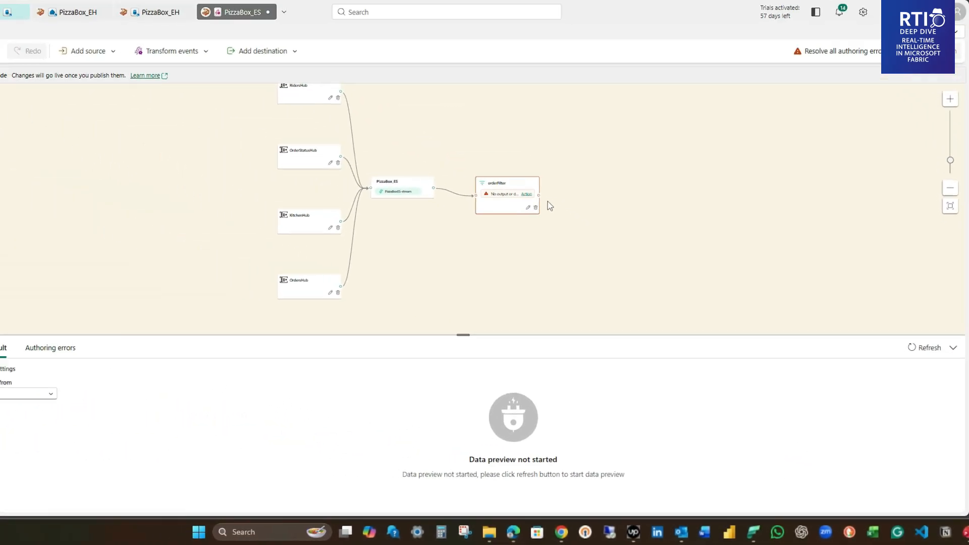
Add an Eventhouse destination after orderFilter and name it RawOrdersDest.
{"action": "mouse_move", "coordinate": [379, 66]}
{"action": "left_click", "coordinate": [577, 223]}
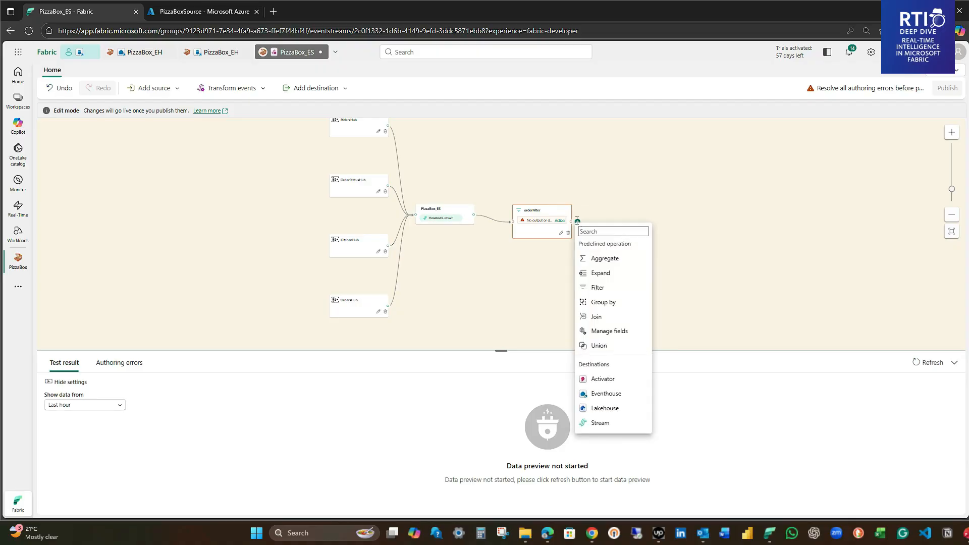
{"action": "left_click", "coordinate": [612, 396]}
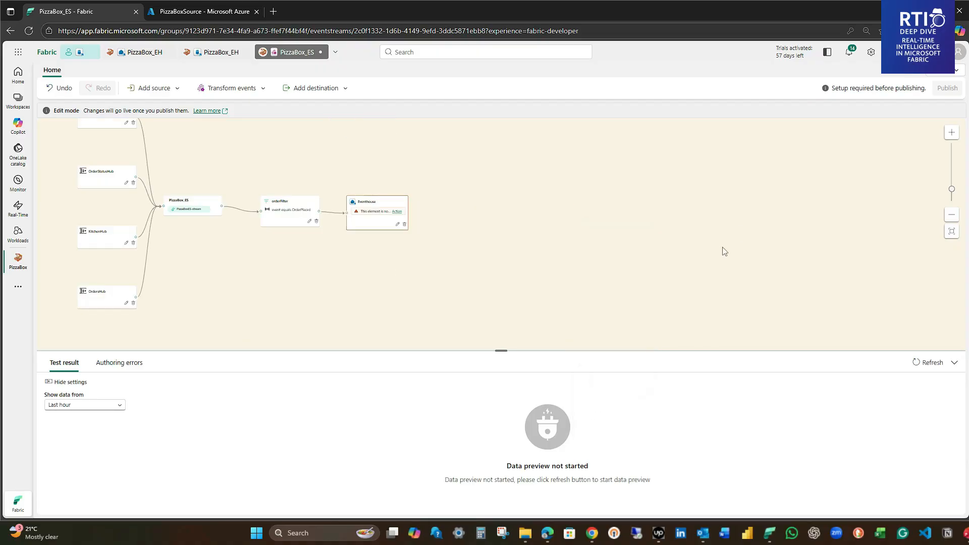
{"action": "left_click", "coordinate": [397, 224]}
{"action": "left_click_drag", "start_coordinate": [818, 223], "coordinate": [786, 227]}
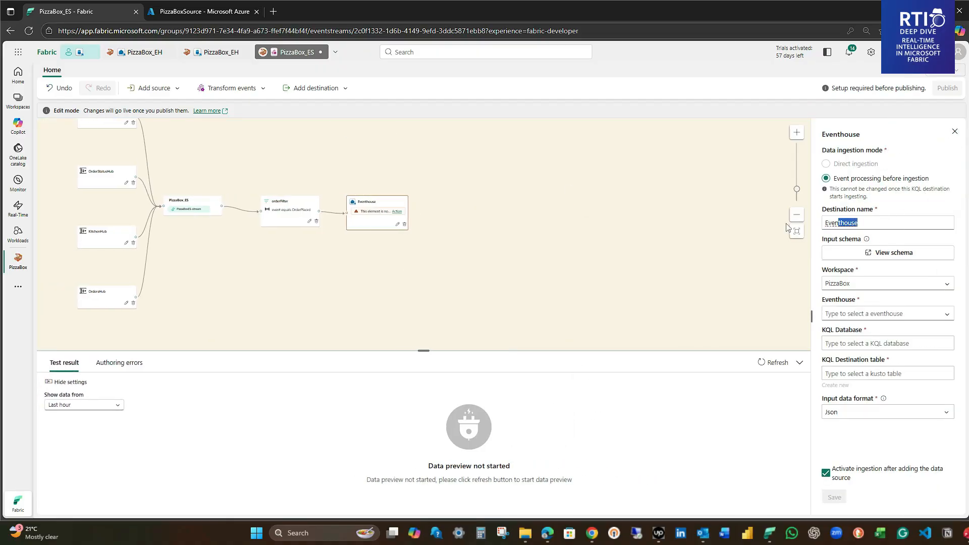
{"action": "double_click", "coordinate": [843, 226]}
{"action": "type", "text": "Ra"}
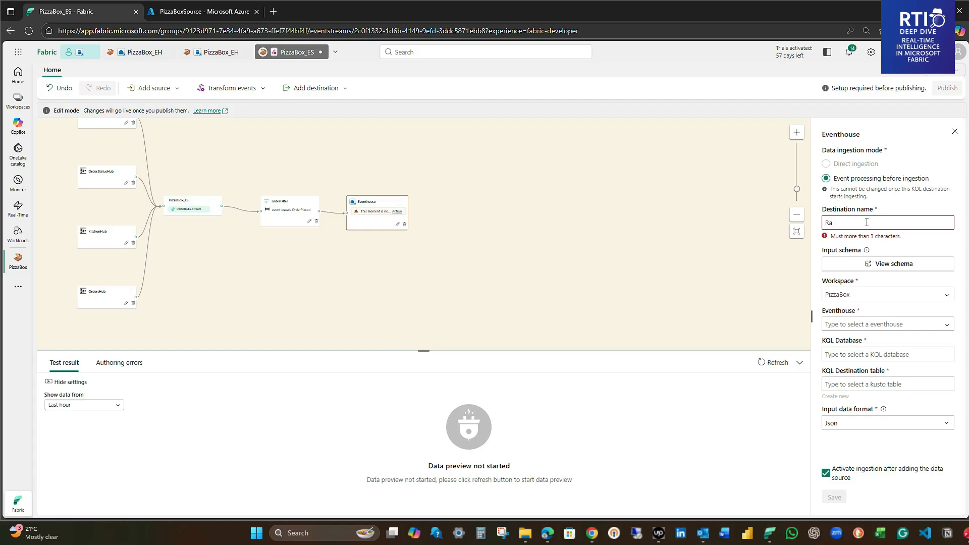
{"action": "type", "text": "wOrdersDest"}
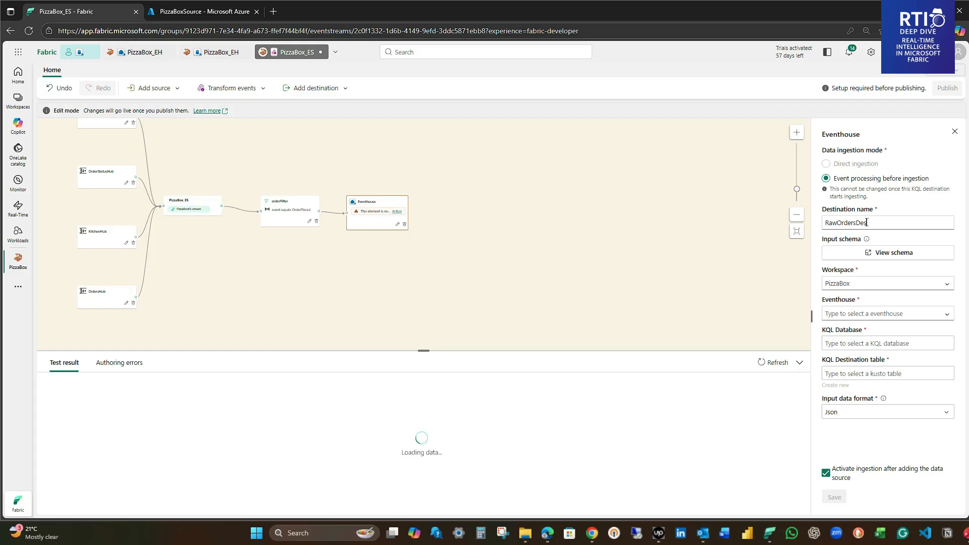
Check the RawOrdersDest input schema, then select workspace PizzaBox with PizzaBox_EH as both eventhouse and KQL database.
{"action": "left_click", "coordinate": [887, 255]}
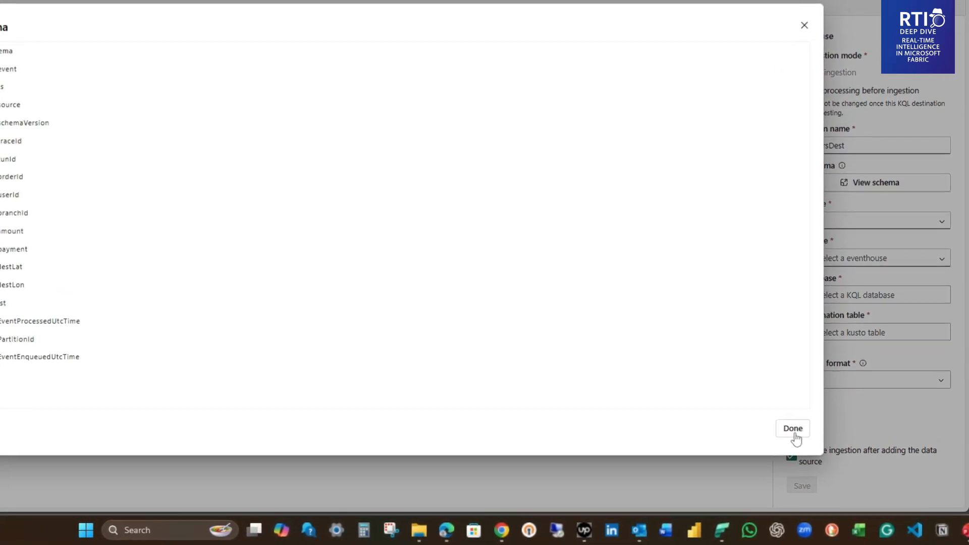
{"action": "left_click", "coordinate": [793, 429]}
{"action": "left_click", "coordinate": [855, 221]}
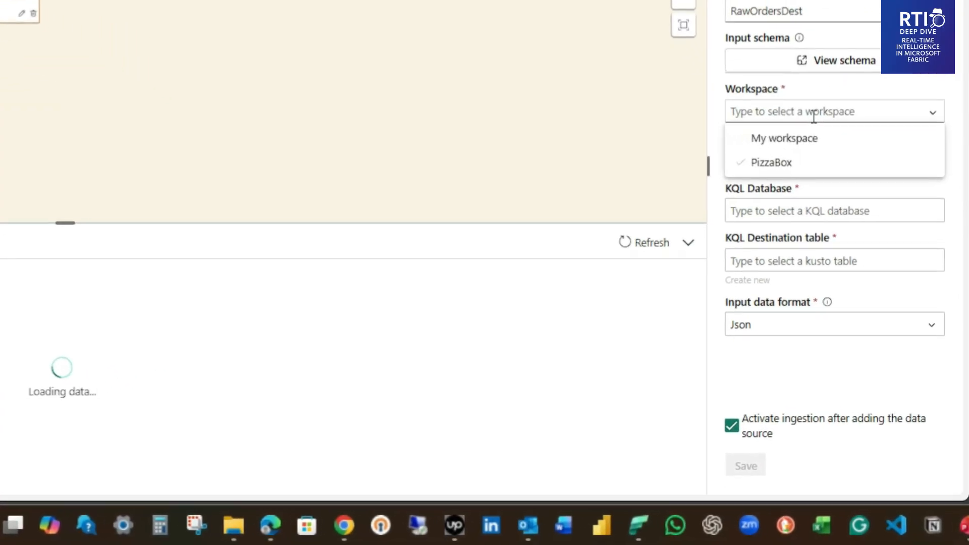
{"action": "left_click", "coordinate": [803, 159]}
{"action": "left_click", "coordinate": [802, 169]}
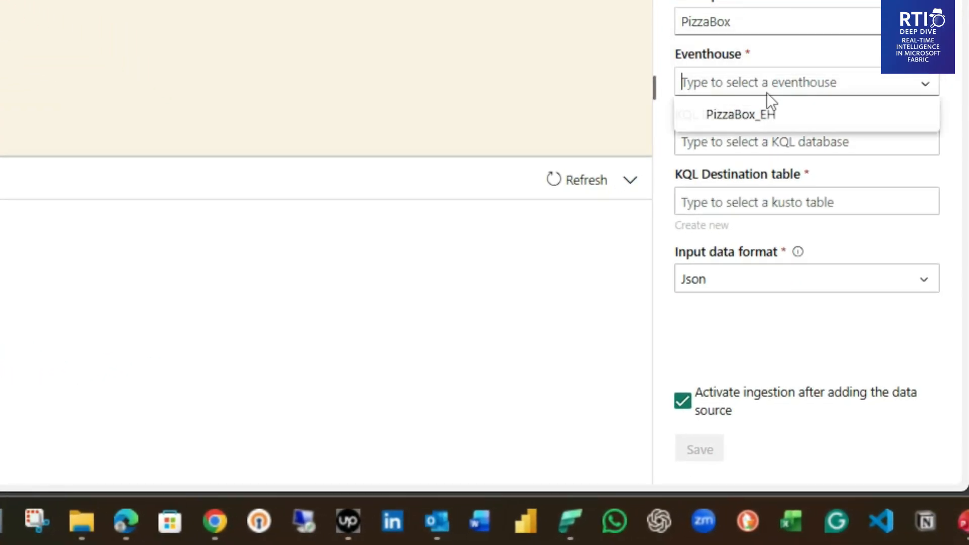
{"action": "left_click", "coordinate": [762, 117]}
{"action": "left_click", "coordinate": [771, 147]}
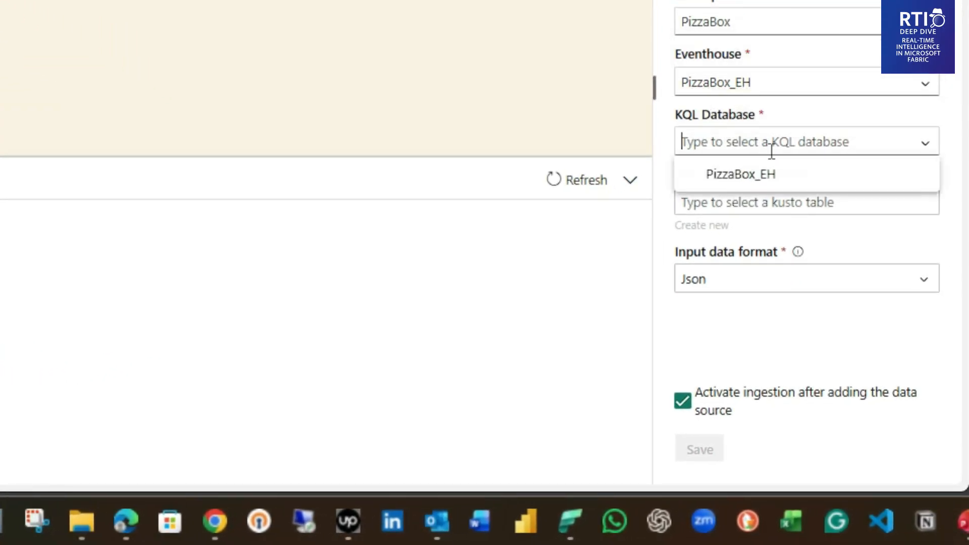
{"action": "left_click", "coordinate": [772, 177]}
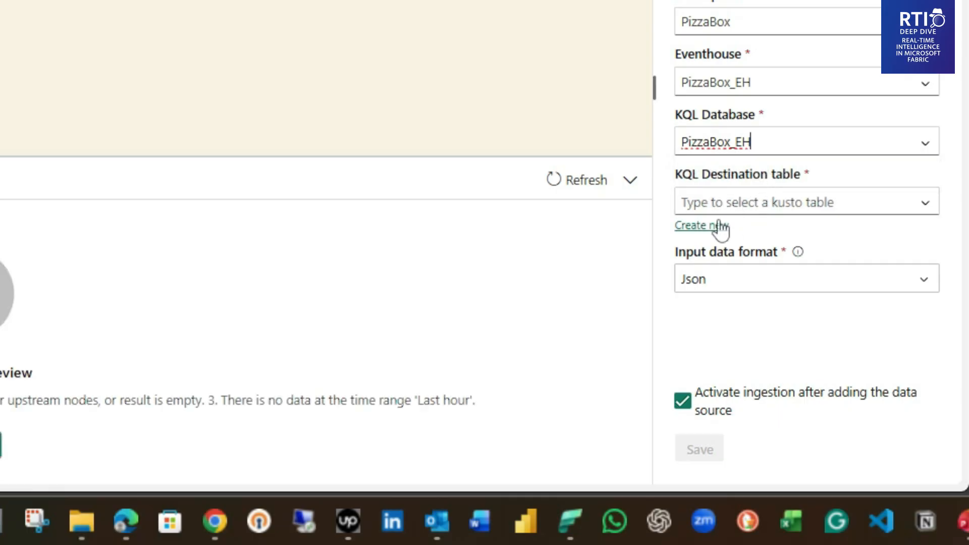
Create a new destination table named RawOrders for RawOrdersDest and save the destination.
{"action": "left_click", "coordinate": [719, 230]}
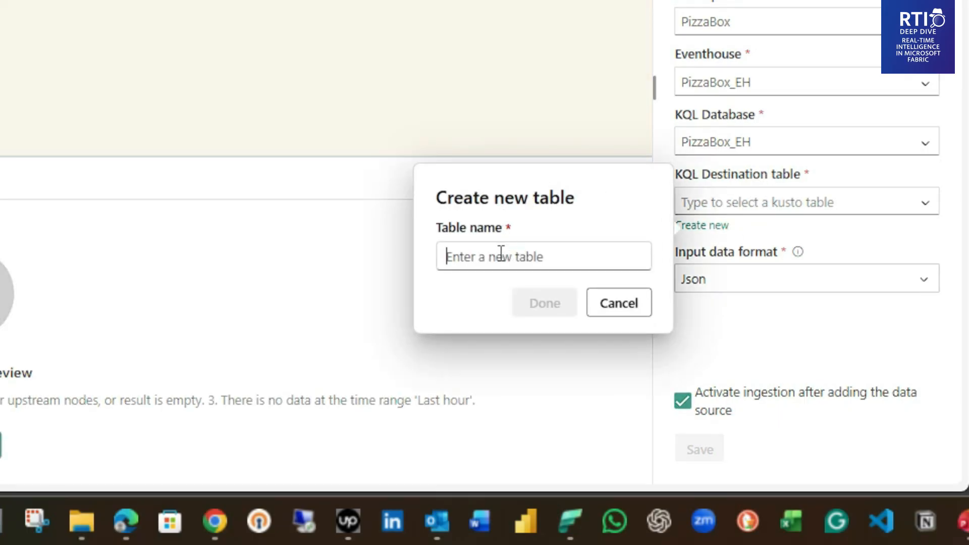
{"action": "type", "text": "Raw"}
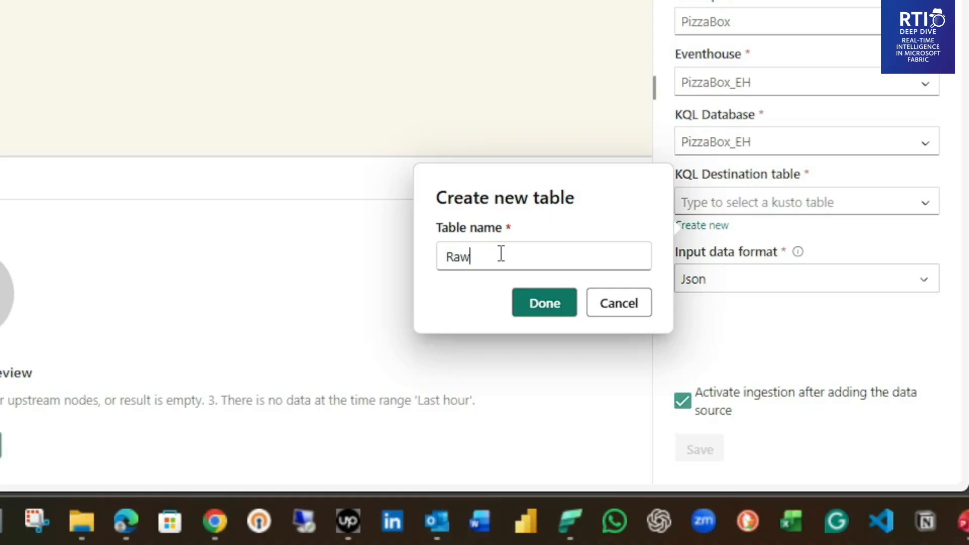
{"action": "type", "text": "Orders"}
{"action": "left_click", "coordinate": [537, 304]}
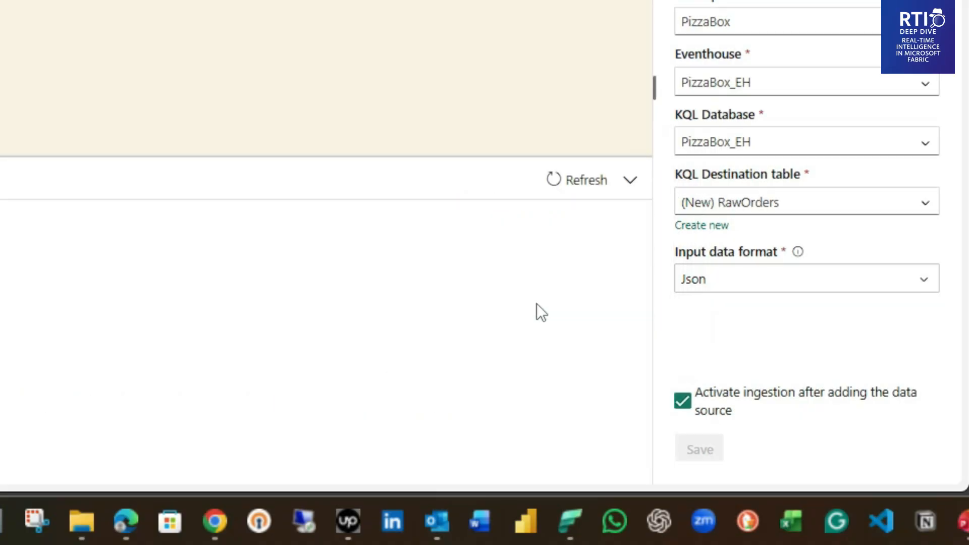
{"action": "left_click", "coordinate": [725, 449]}
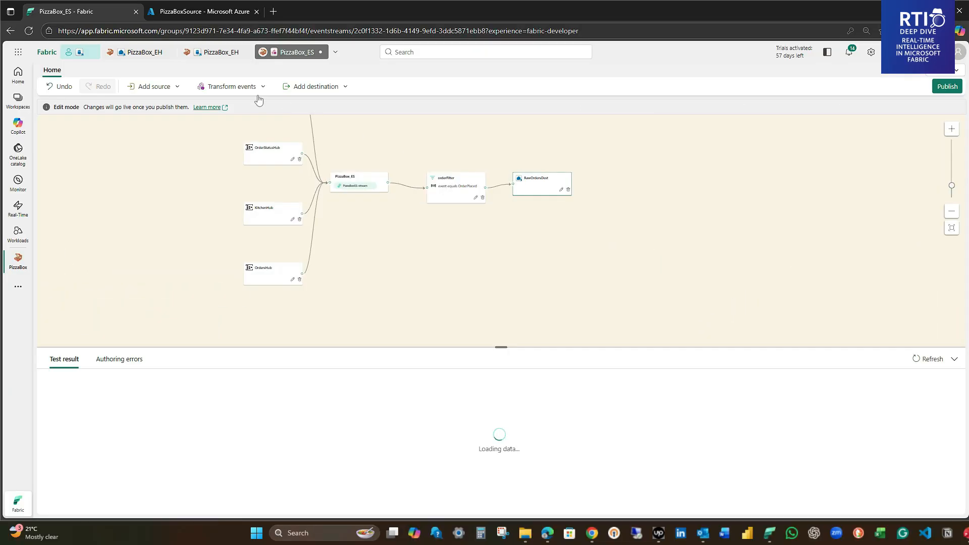
Add a second Filter to the canvas and connect the PizzaBox_ES stream's output to it.
{"action": "left_click", "coordinate": [152, 86]}
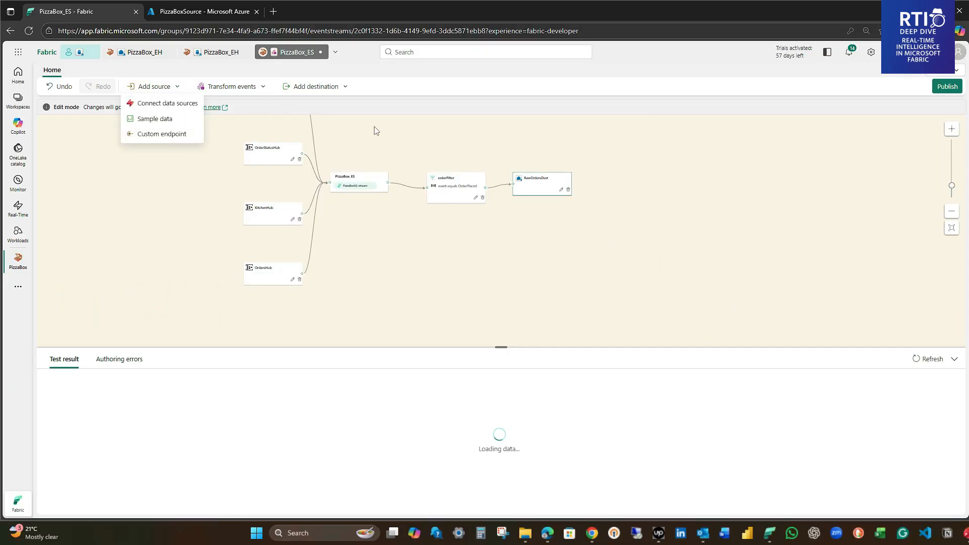
{"action": "left_click", "coordinate": [230, 86]}
{"action": "left_click", "coordinate": [214, 117]}
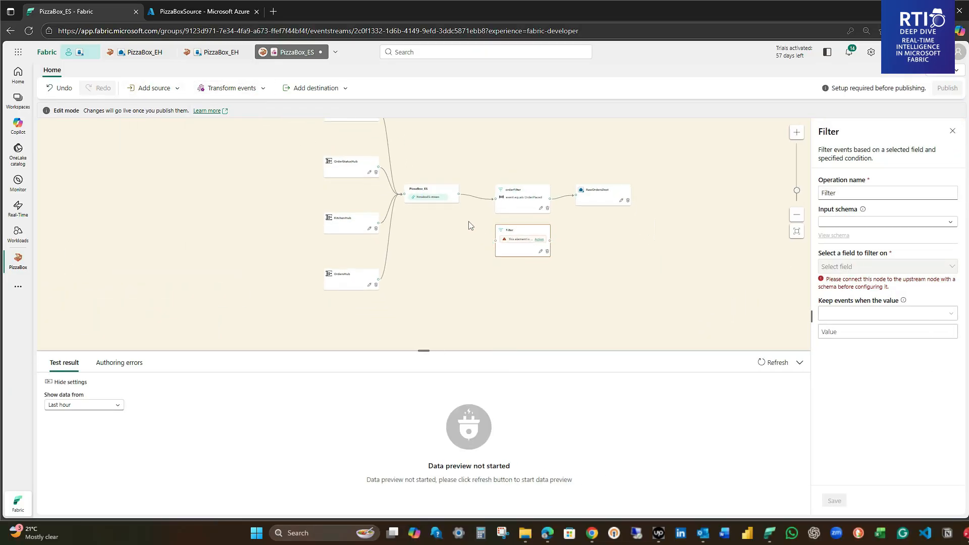
{"action": "left_click", "coordinate": [475, 210]}
{"action": "left_click_drag", "start_coordinate": [462, 200], "coordinate": [502, 243]}
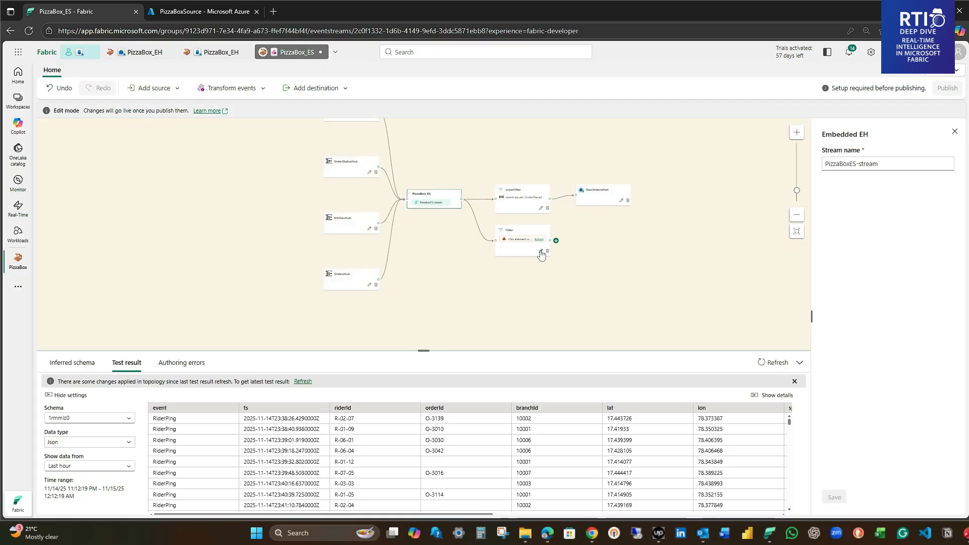
Name the new filter OrderStatusFilter and choose the OrderStatusHub schema 1h5hzge as its input.
{"action": "left_click", "coordinate": [541, 251]}
{"action": "left_click_drag", "start_coordinate": [839, 193], "coordinate": [821, 194]}
{"action": "left_click", "coordinate": [824, 194]}
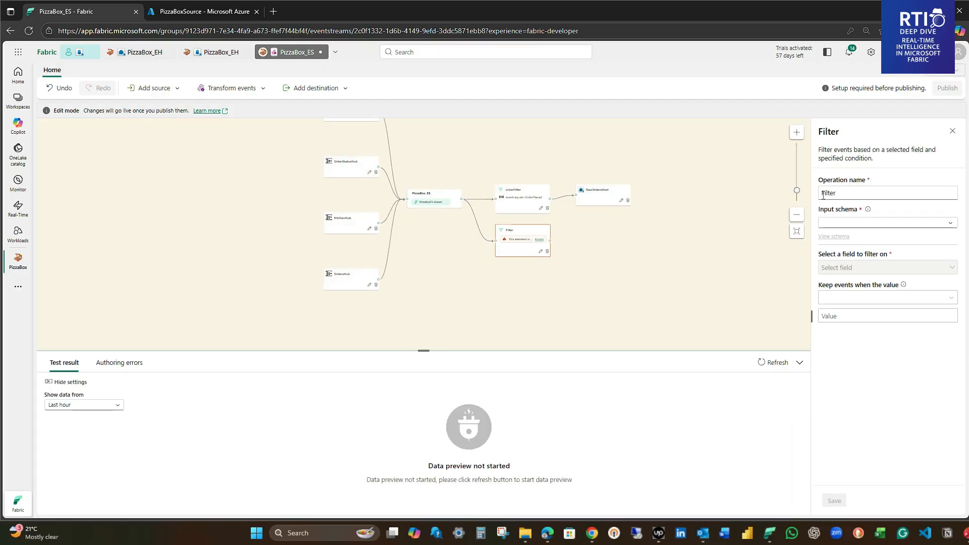
{"action": "type", "text": "OrderStatus"}
{"action": "left_click", "coordinate": [849, 225]}
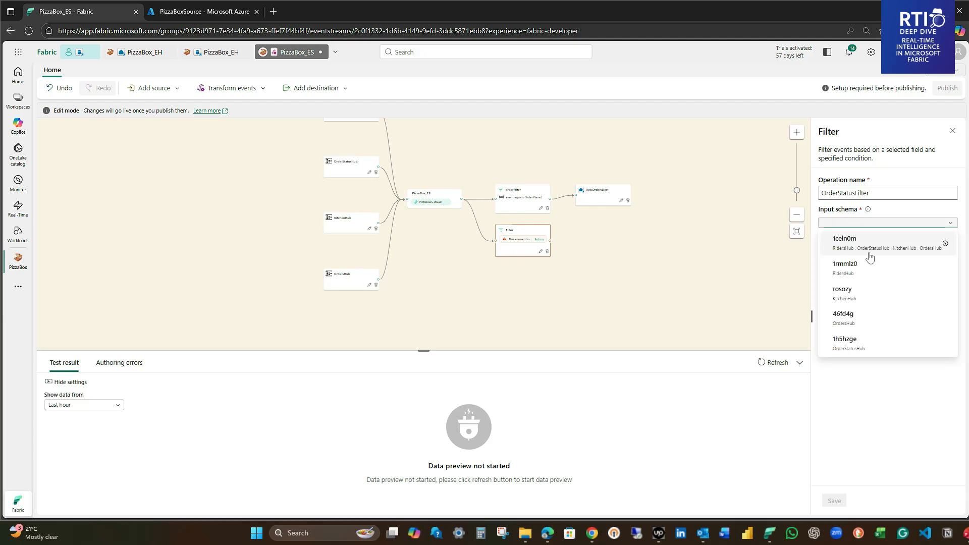
{"action": "left_click", "coordinate": [866, 349]}
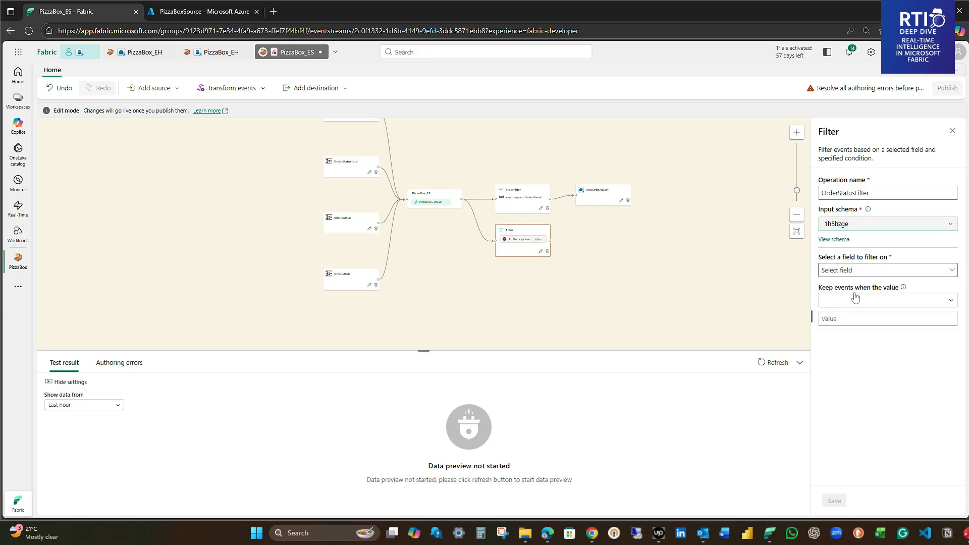
Set OrderStatusFilter to keep events where the event field equals OrderStatusChanged, and save the filter.
{"action": "left_click", "coordinate": [858, 270]}
{"action": "left_click", "coordinate": [850, 302]}
{"action": "left_click", "coordinate": [864, 301]}
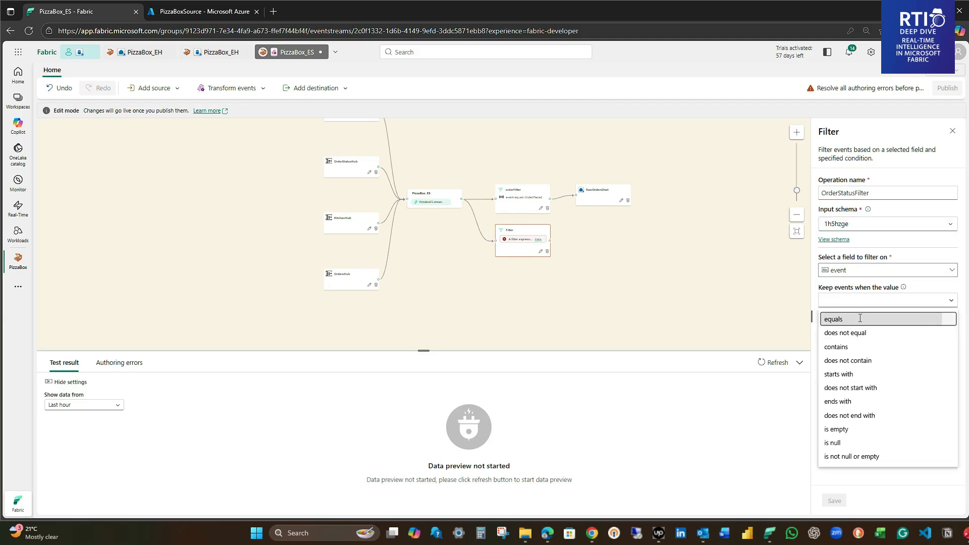
{"action": "left_click", "coordinate": [859, 319]}
{"action": "type", "text": "Order"}
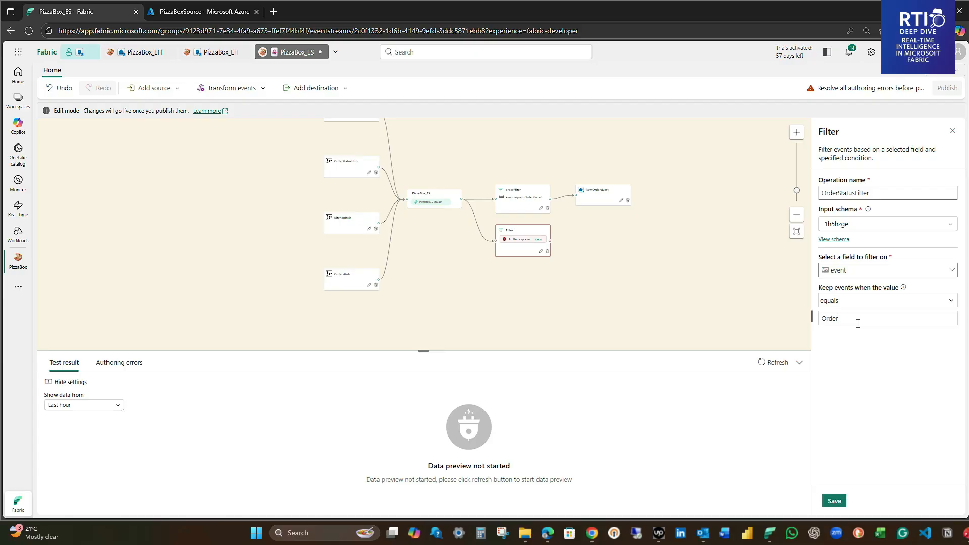
{"action": "key", "text": "BackSpace"}
{"action": "key", "text": "BackSpace"}
{"action": "key", "text": "BackSpace"}
{"action": "key", "text": "BackSpace"}
{"action": "type", "text": "StatusChanged"}
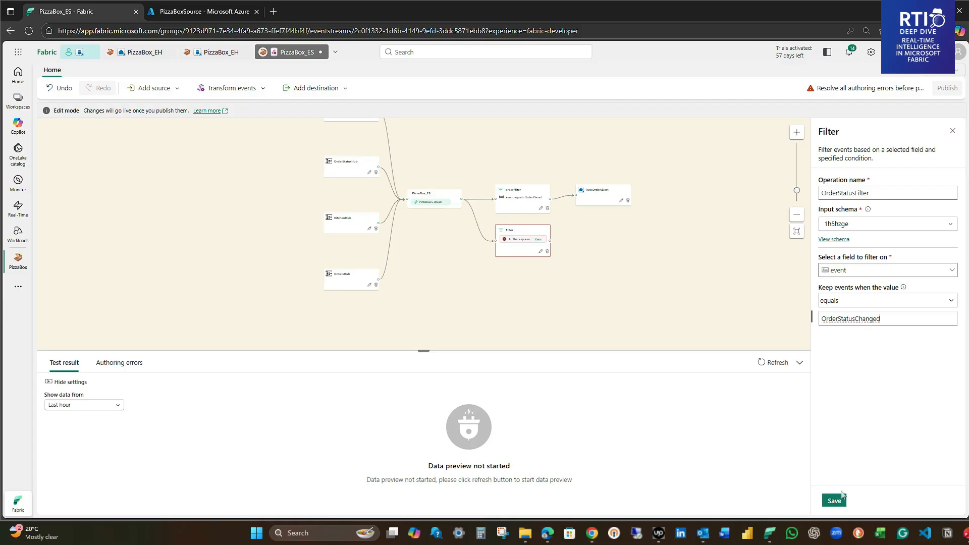
{"action": "left_click", "coordinate": [835, 500]}
Add an Eventhouse destination named RawOrderstatusDest after OrderStatusFilter, with PizzaBox_EH as both eventhouse and KQL database.
{"action": "left_click", "coordinate": [555, 242]}
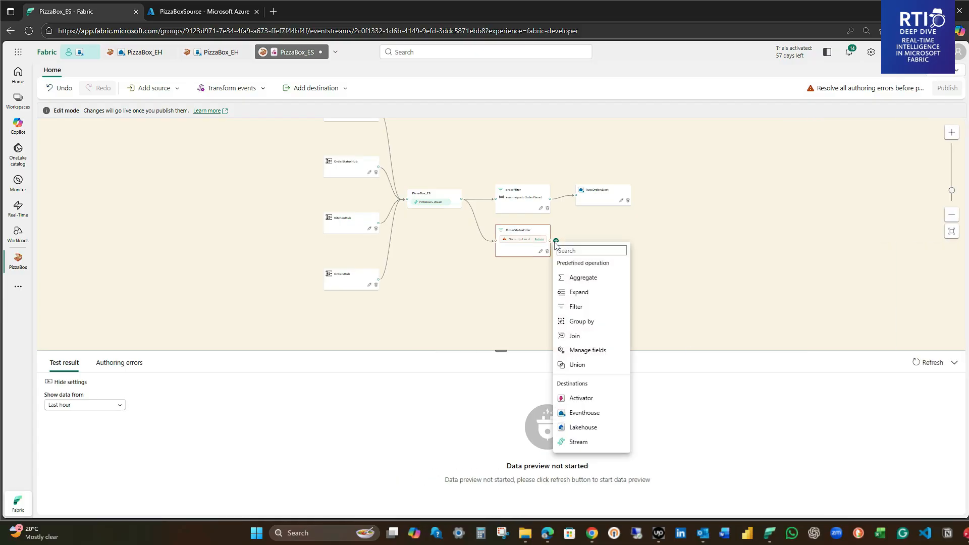
{"action": "left_click", "coordinate": [586, 400]}
{"action": "left_click", "coordinate": [394, 225]}
{"action": "double_click", "coordinate": [847, 223]}
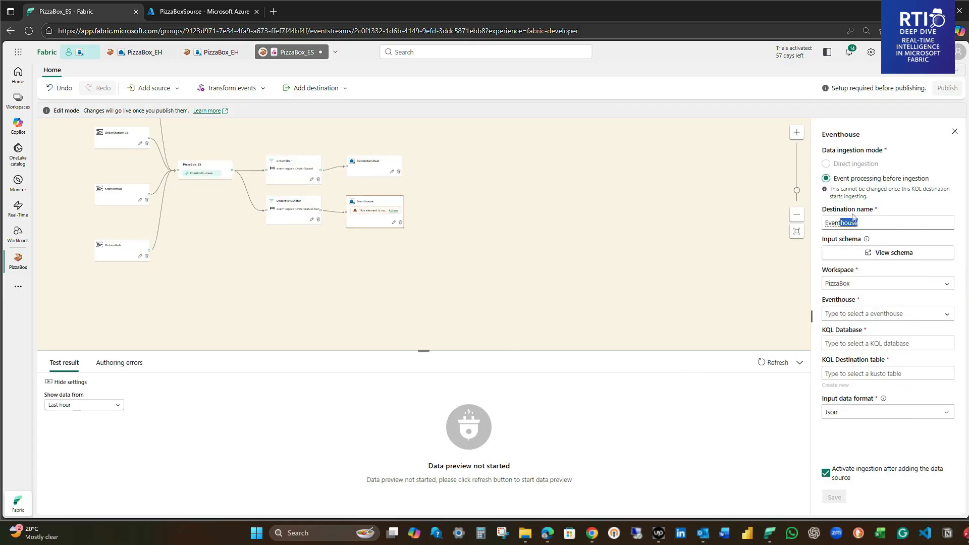
{"action": "type", "text": "RawOrderstatusDest"}
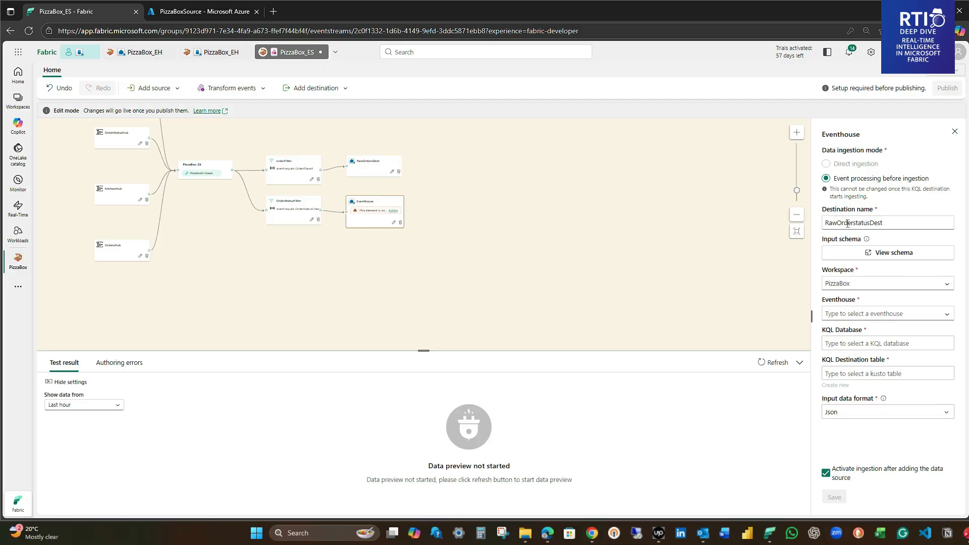
{"action": "left_click", "coordinate": [858, 313]}
{"action": "left_click", "coordinate": [858, 332]}
Create a new destination table named RawOrderStatus for RawOrderstatusDest and save the destination.
{"action": "left_click", "coordinate": [835, 385]}
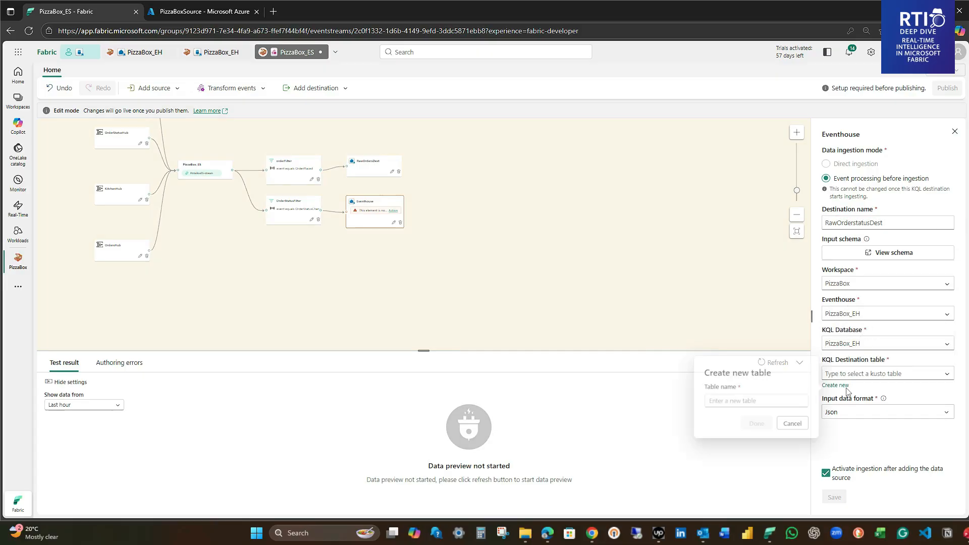
{"action": "left_click", "coordinate": [760, 398]}
{"action": "type", "text": "RawOrderStatus"}
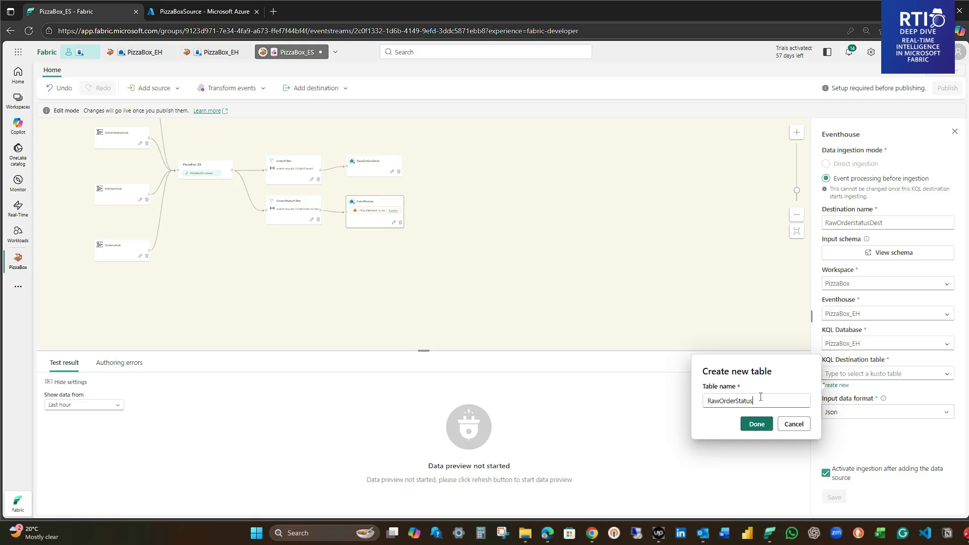
{"action": "left_click", "coordinate": [757, 424]}
{"action": "left_click", "coordinate": [834, 497]}
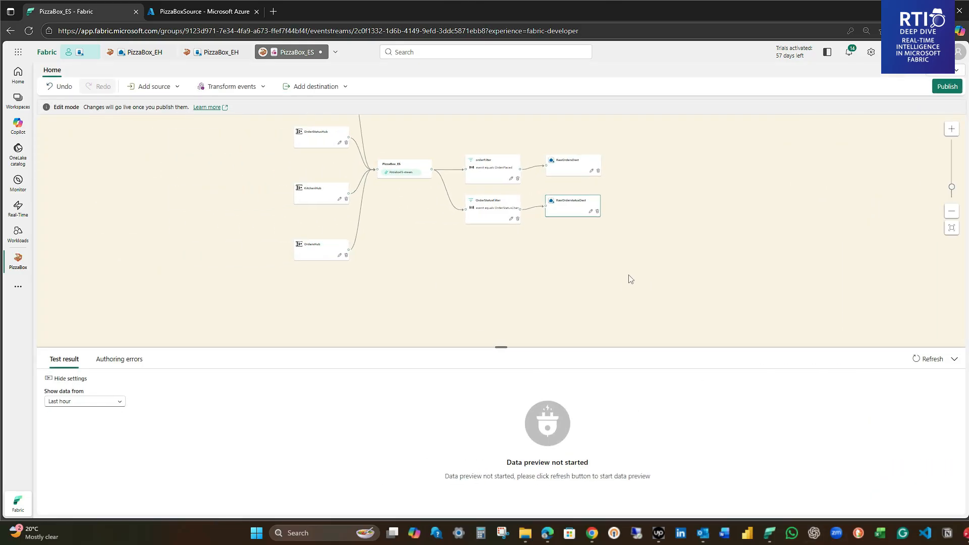
Refresh the test results and examine the previewed events and columns for RawOrderstatusDest and RawOrdersDest.
{"action": "left_click", "coordinate": [924, 360]}
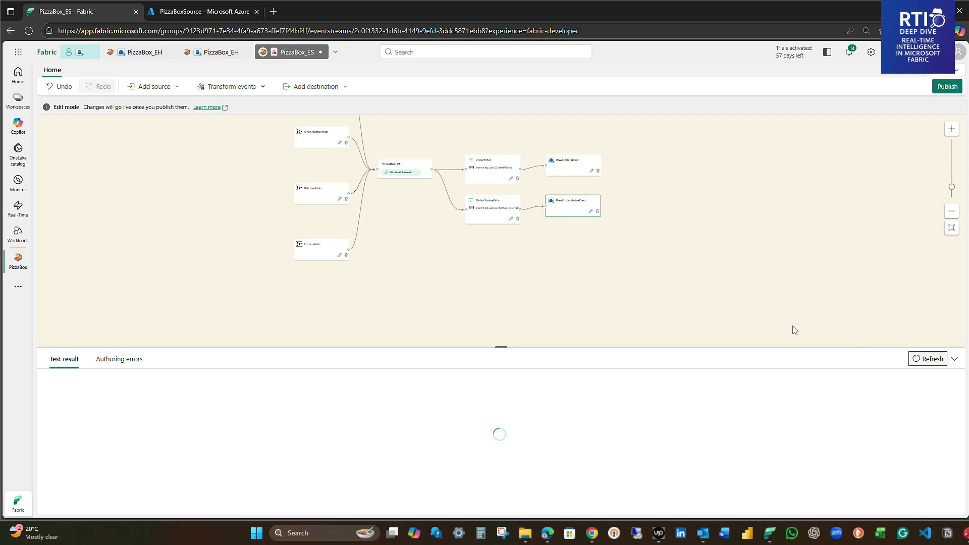
{"action": "scroll", "coordinate": [573, 276], "scroll_direction": "up", "scroll_amount": 3}
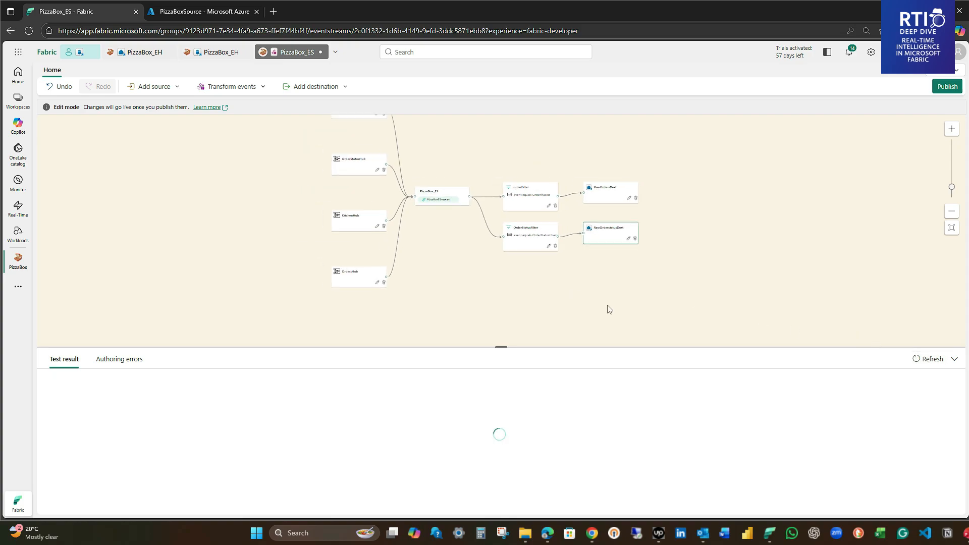
{"action": "scroll", "coordinate": [600, 289], "scroll_direction": "up", "scroll_amount": 3}
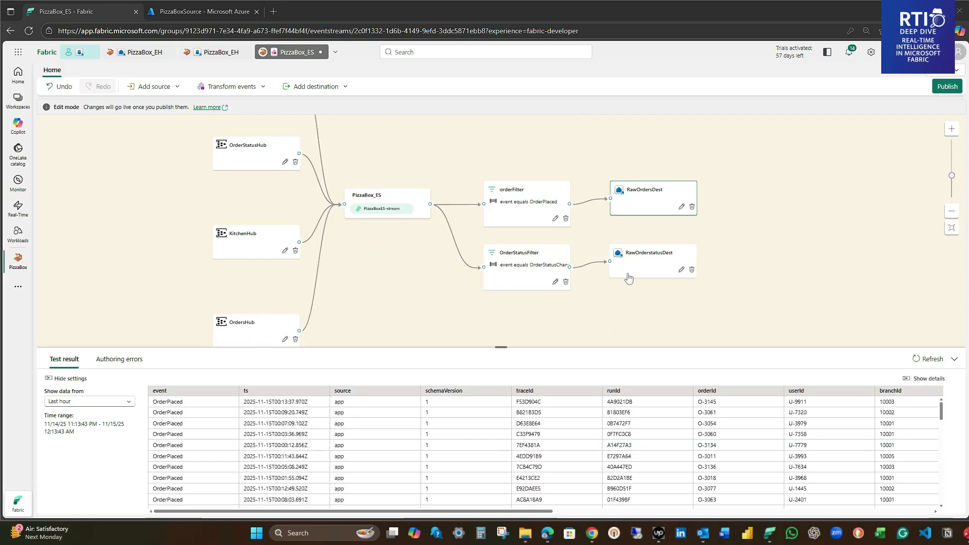
{"action": "left_click", "coordinate": [633, 269]}
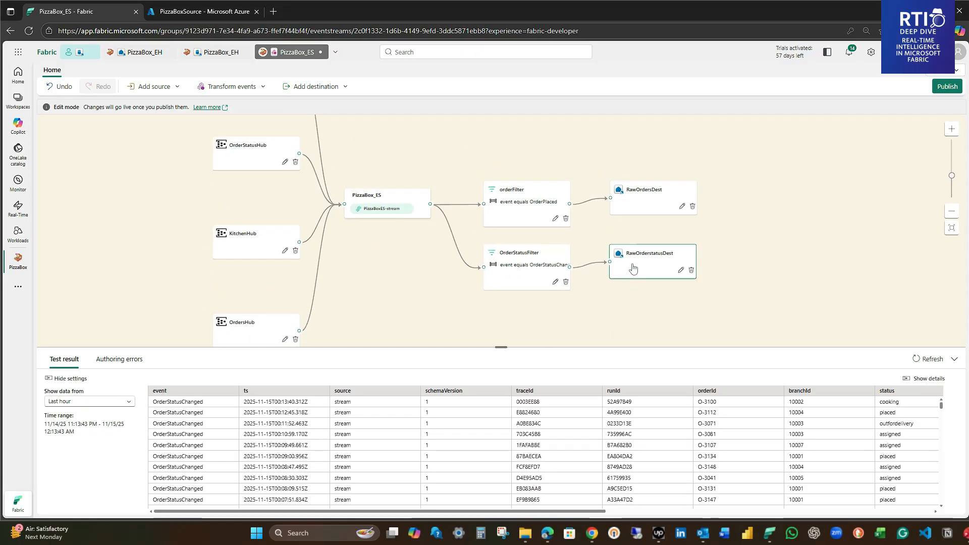
{"action": "left_click_drag", "start_coordinate": [593, 515], "coordinate": [506, 509]}
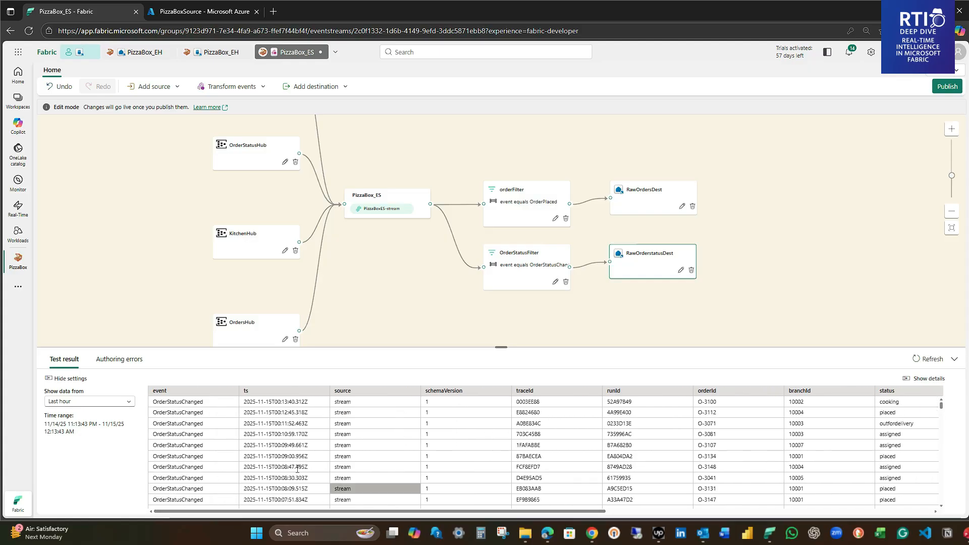
{"action": "scroll", "coordinate": [190, 437], "scroll_direction": "down", "scroll_amount": 5}
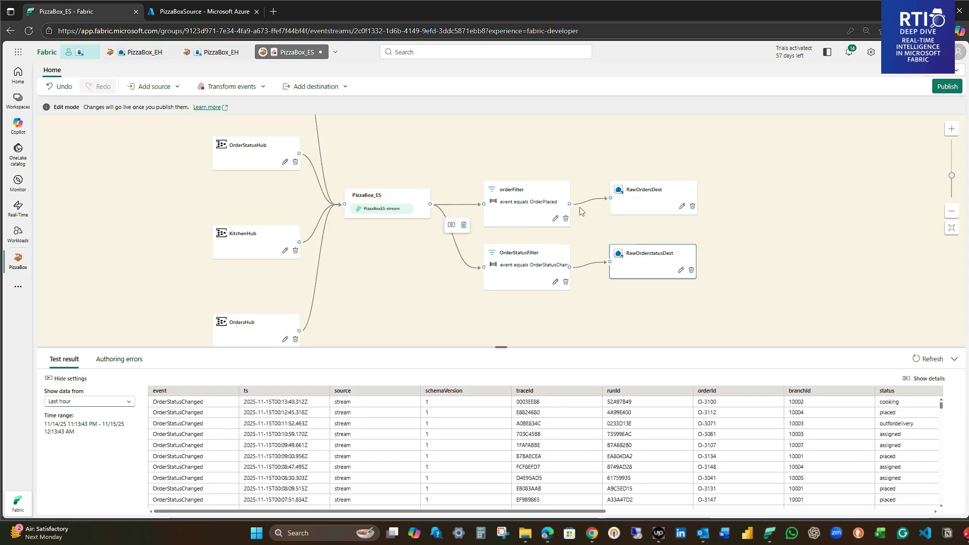
{"action": "left_click", "coordinate": [630, 199]}
{"action": "left_click_drag", "start_coordinate": [540, 510], "coordinate": [922, 509]}
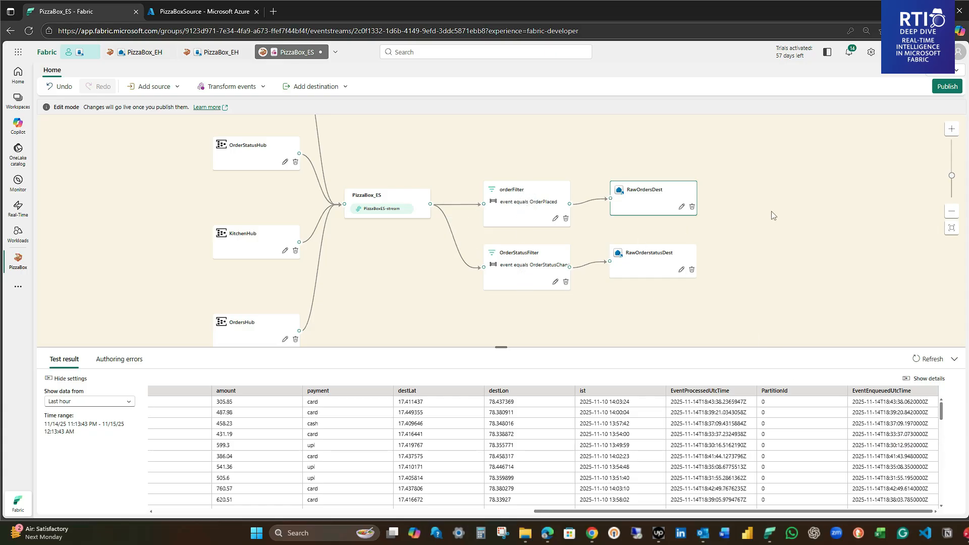
Add a third Filter to the canvas and connect the PizzaBox_ES stream's output to it.
{"action": "left_click_drag", "start_coordinate": [772, 216], "coordinate": [813, 190]}
{"action": "left_click", "coordinate": [250, 88]}
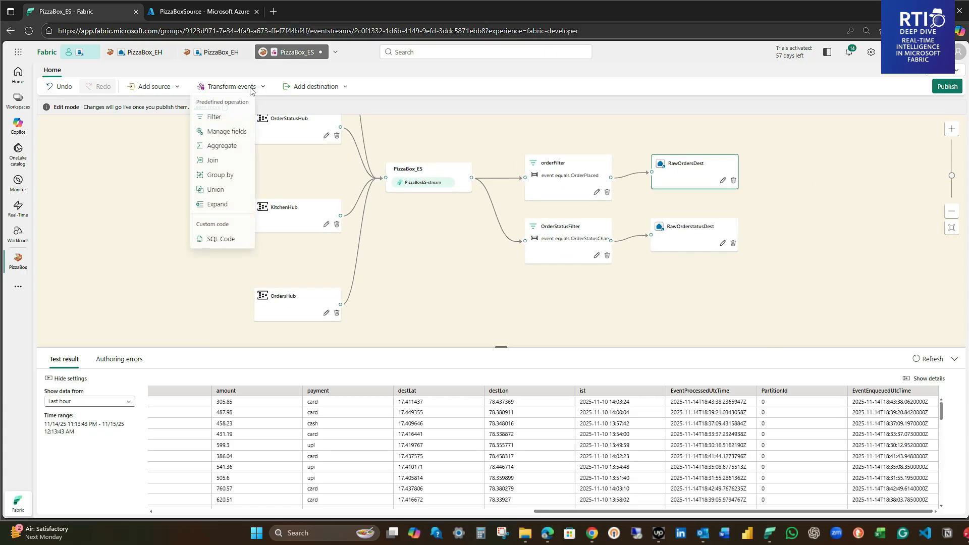
{"action": "left_click", "coordinate": [225, 125]}
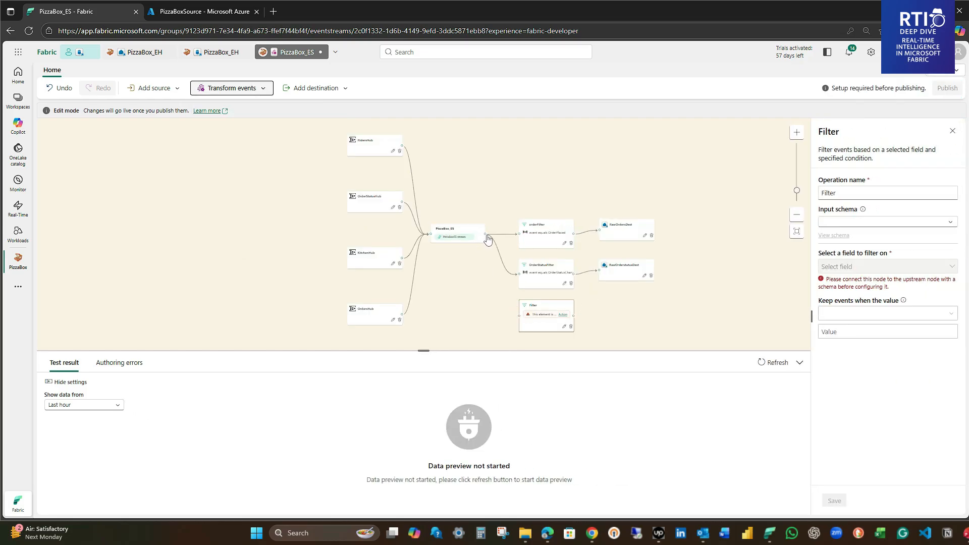
{"action": "left_click_drag", "start_coordinate": [486, 235], "coordinate": [520, 316]}
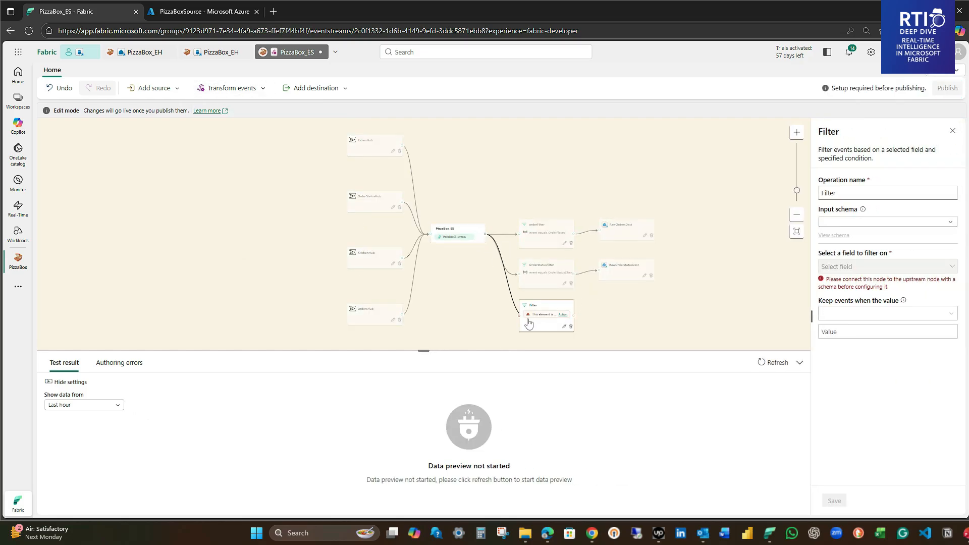
Name the third filter KitchenFilter and choose the schema rosozy as its input.
{"action": "left_click", "coordinate": [822, 193]}
{"action": "type", "text": "Kitchen"}
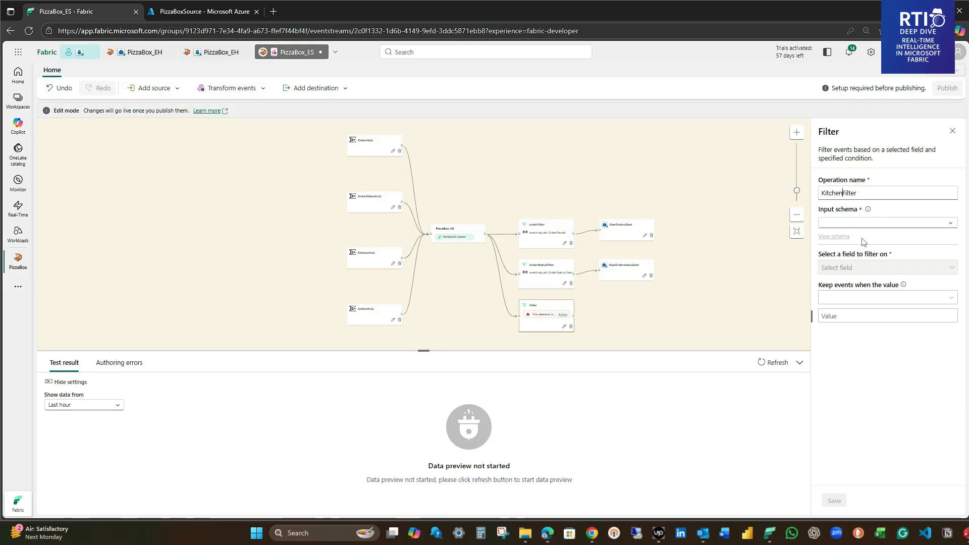
{"action": "left_click", "coordinate": [864, 223]}
{"action": "left_click", "coordinate": [860, 345]}
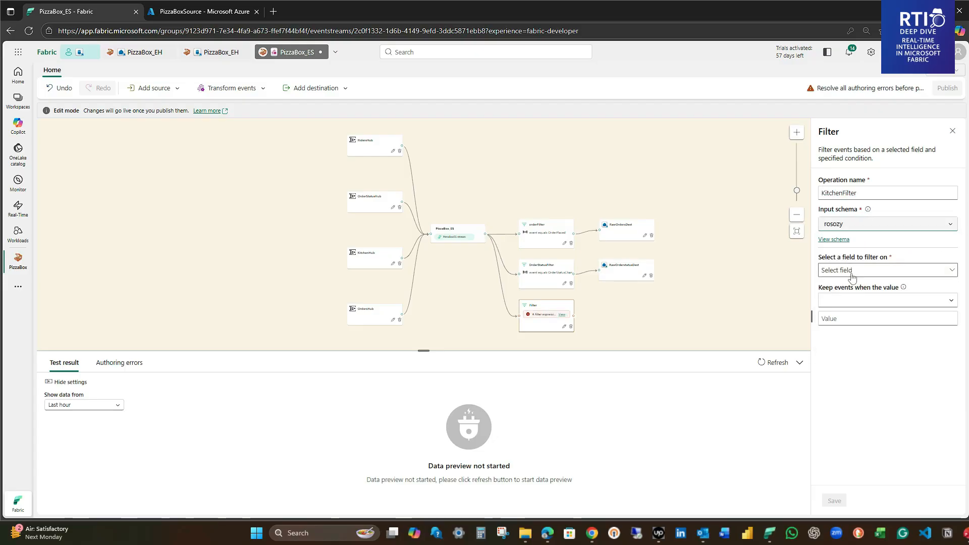
Set KitchenFilter to keep events where the event field equals KitchenMetric, and save the filter.
{"action": "left_click", "coordinate": [850, 271]}
{"action": "left_click", "coordinate": [847, 314]}
{"action": "left_click", "coordinate": [850, 300]}
{"action": "left_click", "coordinate": [850, 318]}
{"action": "left_click", "coordinate": [846, 324]}
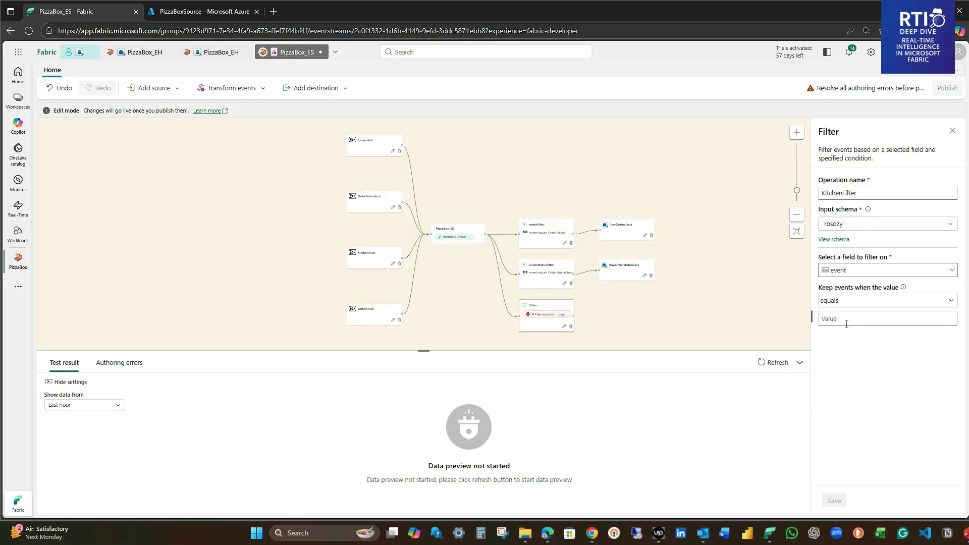
{"action": "type", "text": "KitchenMetric"}
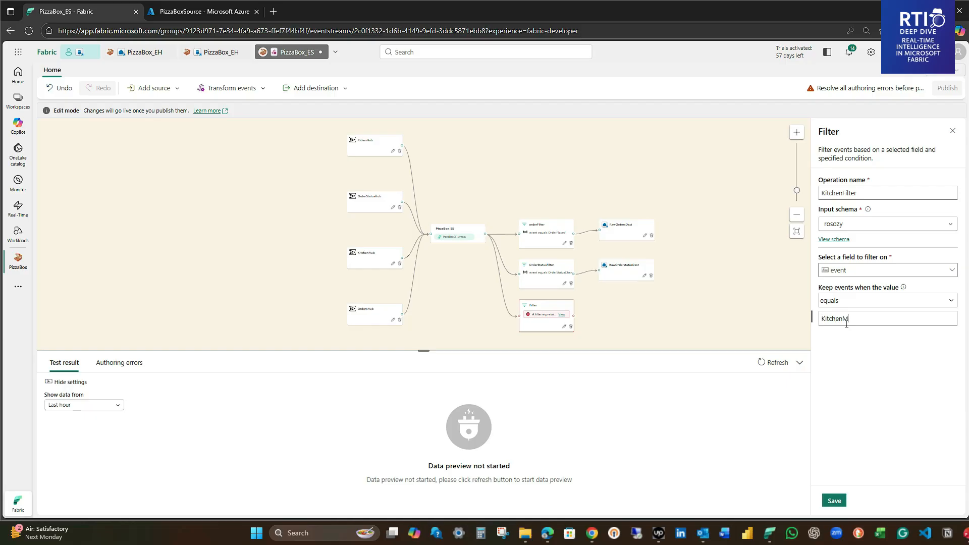
{"action": "left_click", "coordinate": [834, 501]}
Add an Eventhouse destination named RawKitchenDest after KitchenFilter, with PizzaBox_EH as both eventhouse and KQL database.
{"action": "left_click", "coordinate": [580, 317]}
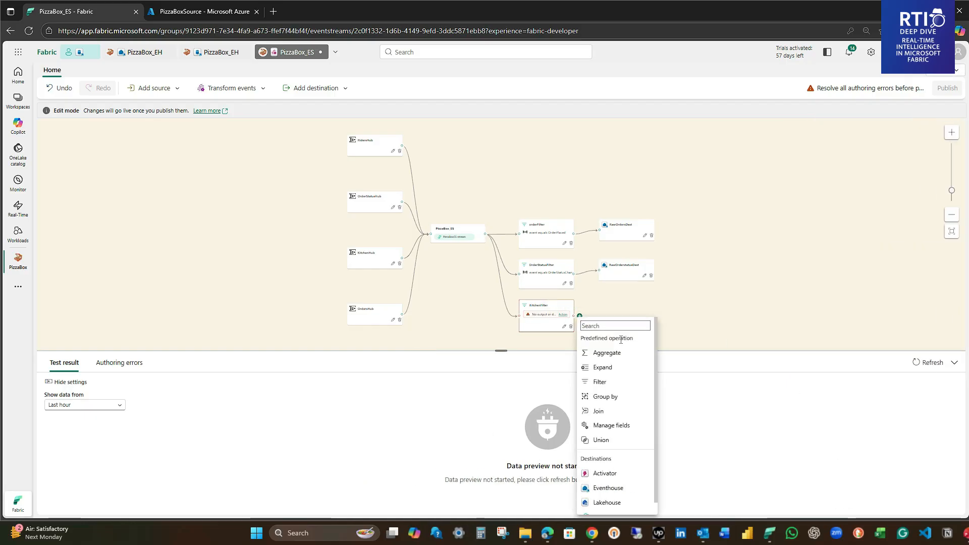
{"action": "left_click", "coordinate": [607, 488]}
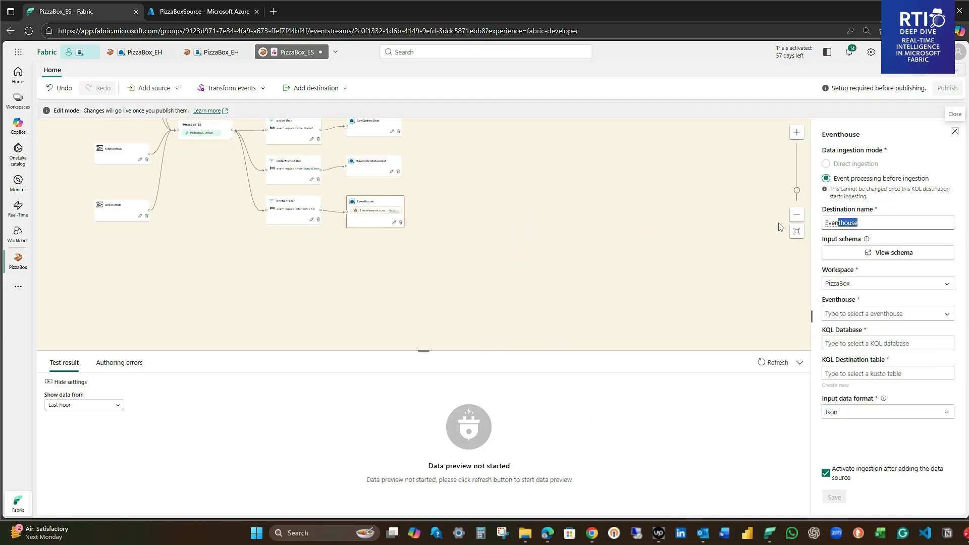
{"action": "type", "text": "RawKitchenDest"}
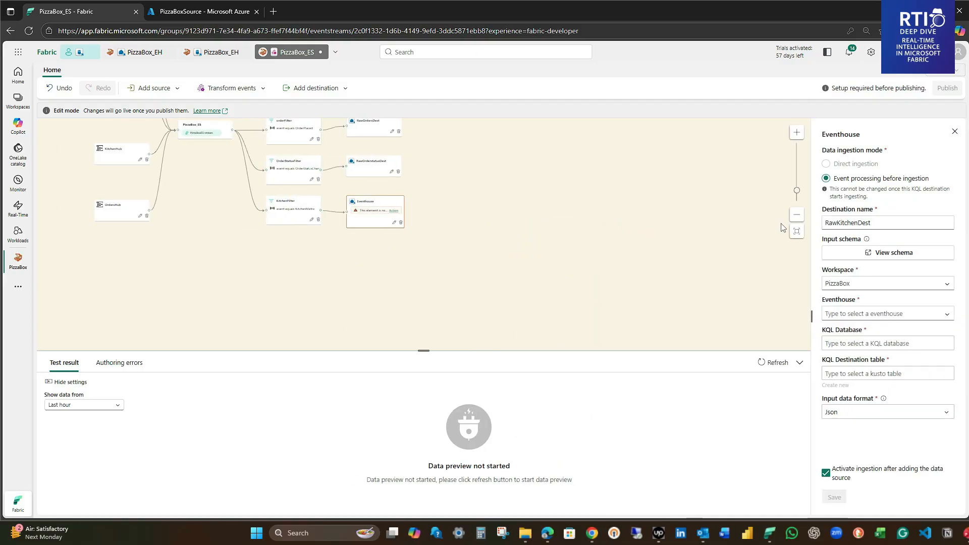
{"action": "left_click", "coordinate": [887, 313]}
{"action": "left_click", "coordinate": [843, 328]}
{"action": "left_click", "coordinate": [887, 343]}
{"action": "left_click", "coordinate": [848, 358]}
Create a new destination table named RawKitchen for RawKitchenDest and save the destination.
{"action": "left_click", "coordinate": [836, 385]}
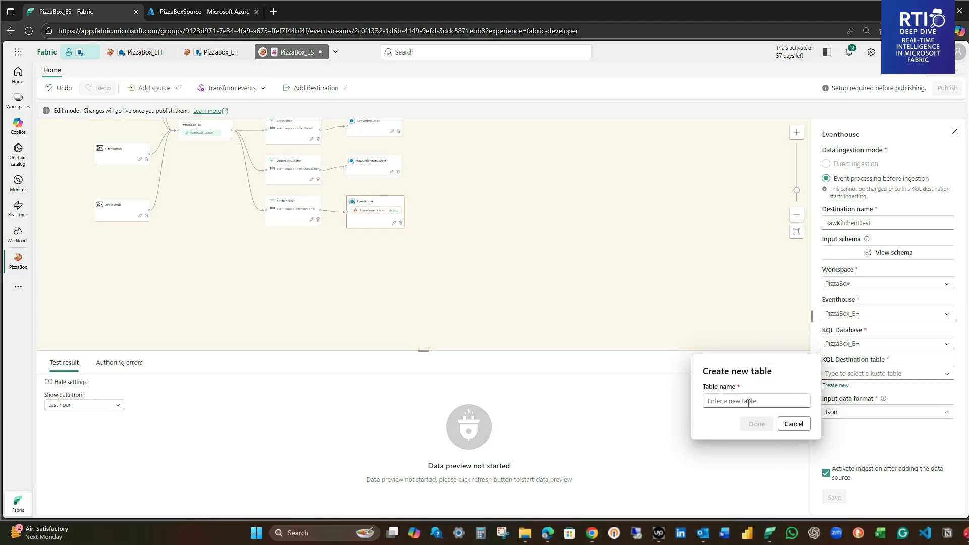
{"action": "type", "text": "RawK"}
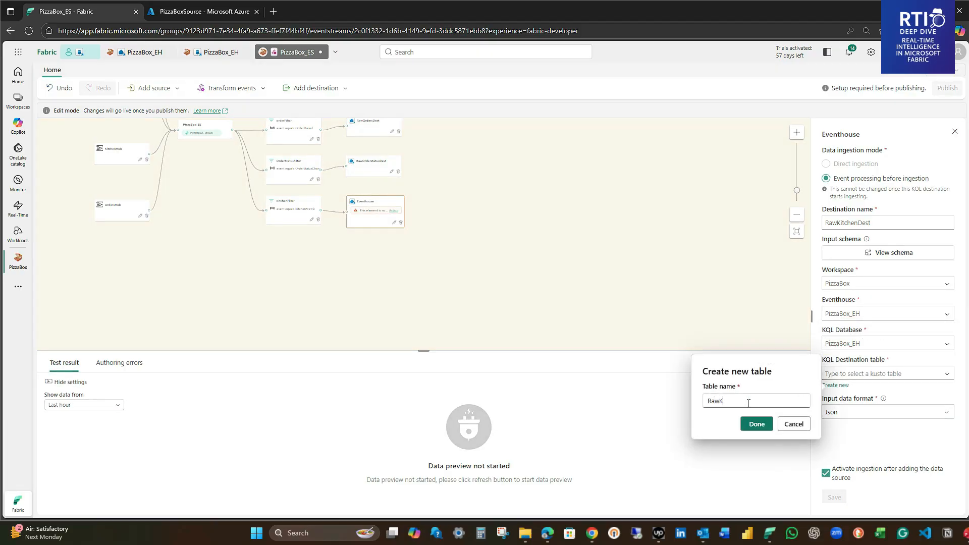
{"action": "type", "text": "itchen"}
{"action": "left_click", "coordinate": [757, 424]}
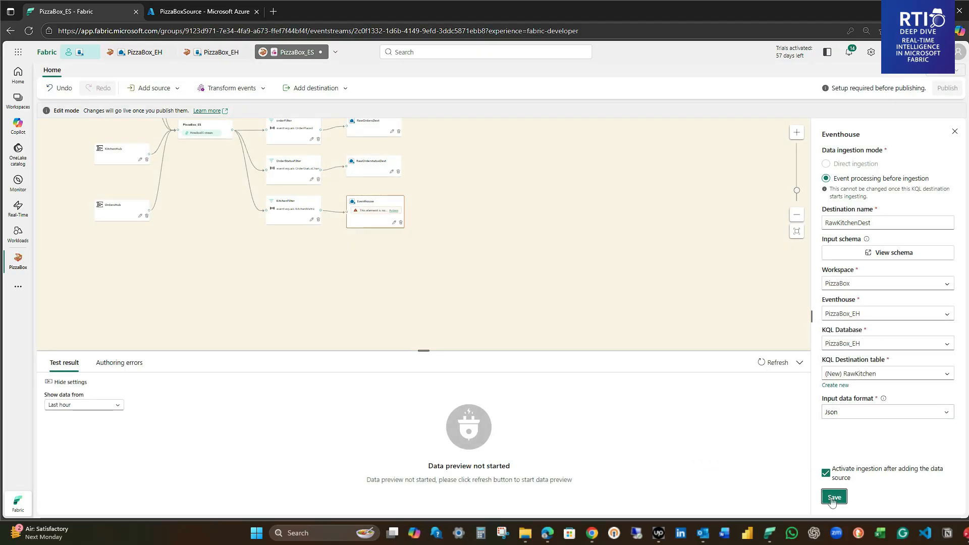
{"action": "left_click", "coordinate": [835, 497]}
Review the finished filter and destination branches on the canvas and publish the PizzaBox_ES eventstream.
{"action": "left_click_drag", "start_coordinate": [546, 215], "coordinate": [709, 252]}
{"action": "scroll", "coordinate": [691, 227], "scroll_direction": "down", "scroll_amount": 1}
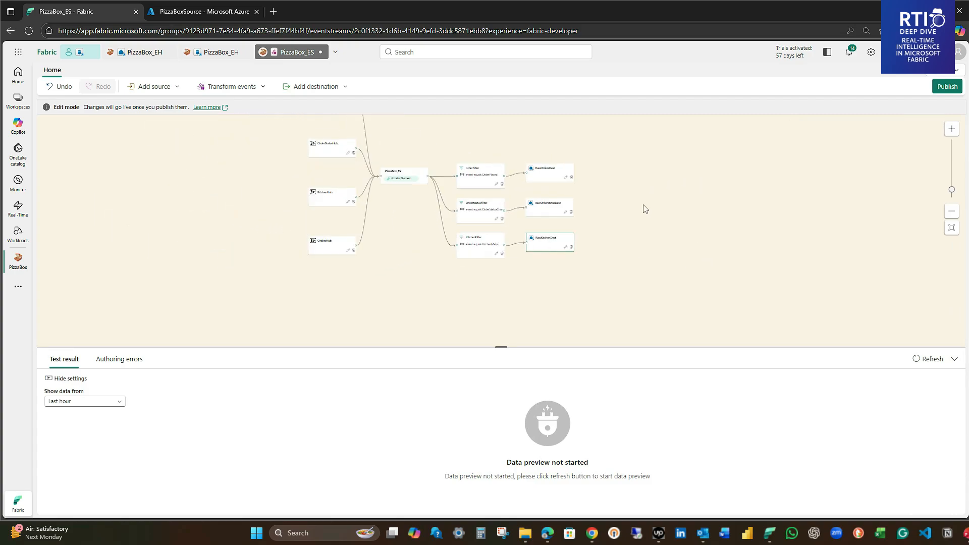
{"action": "scroll", "coordinate": [643, 205], "scroll_direction": "up", "scroll_amount": 1}
{"action": "scroll", "coordinate": [631, 195], "scroll_direction": "down", "scroll_amount": 1}
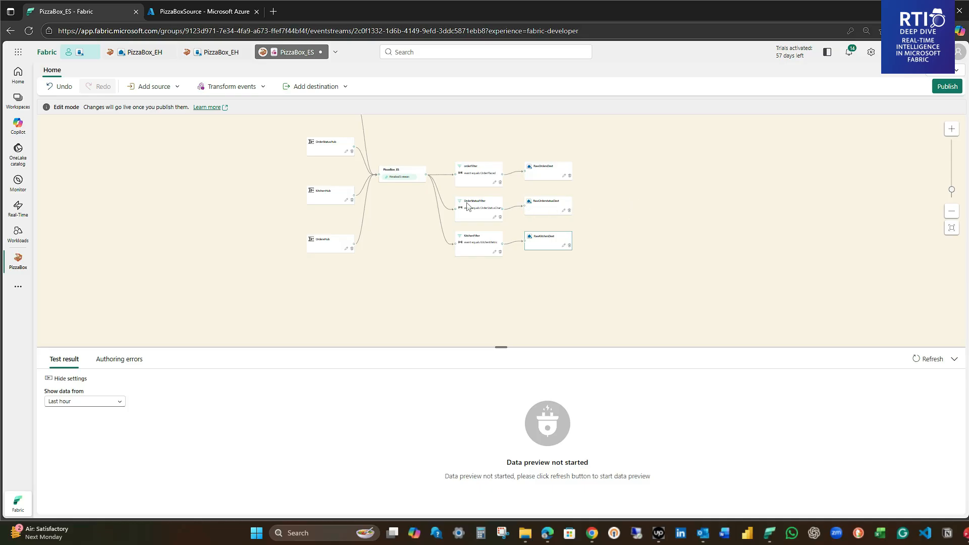
{"action": "left_click_drag", "start_coordinate": [423, 140], "coordinate": [417, 156]}
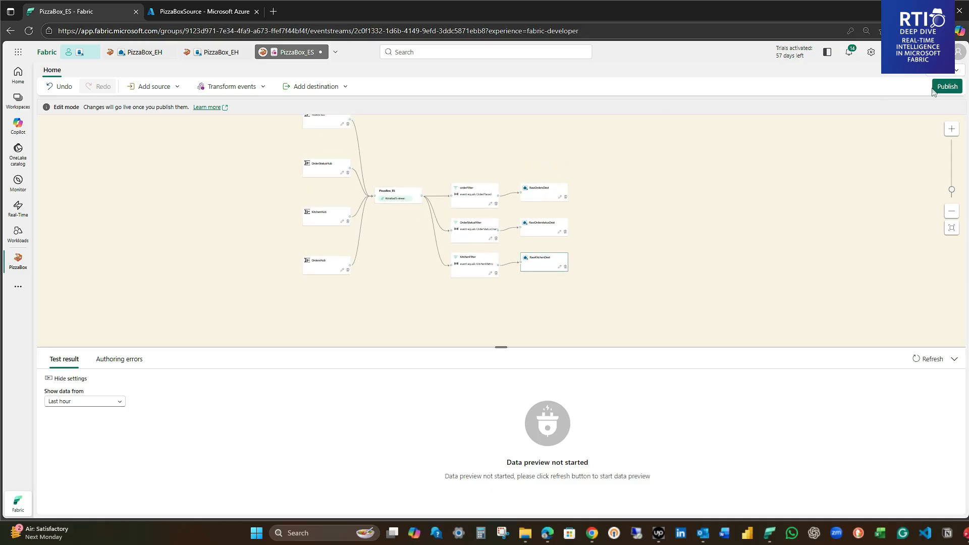
{"action": "left_click", "coordinate": [947, 87]}
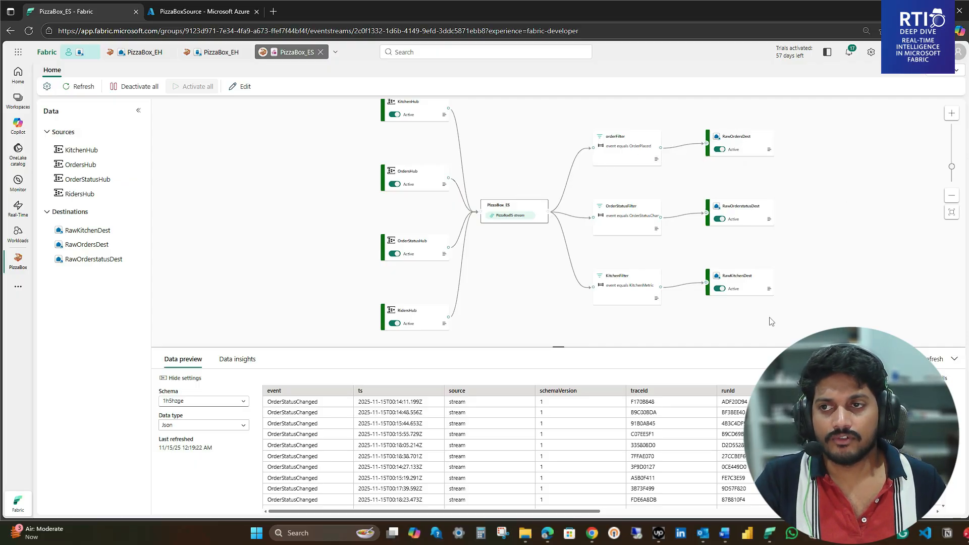
Switch to the PizzaBox_EH queryset and rename its query tab as Bronze Table.
{"action": "left_click", "coordinate": [210, 56]}
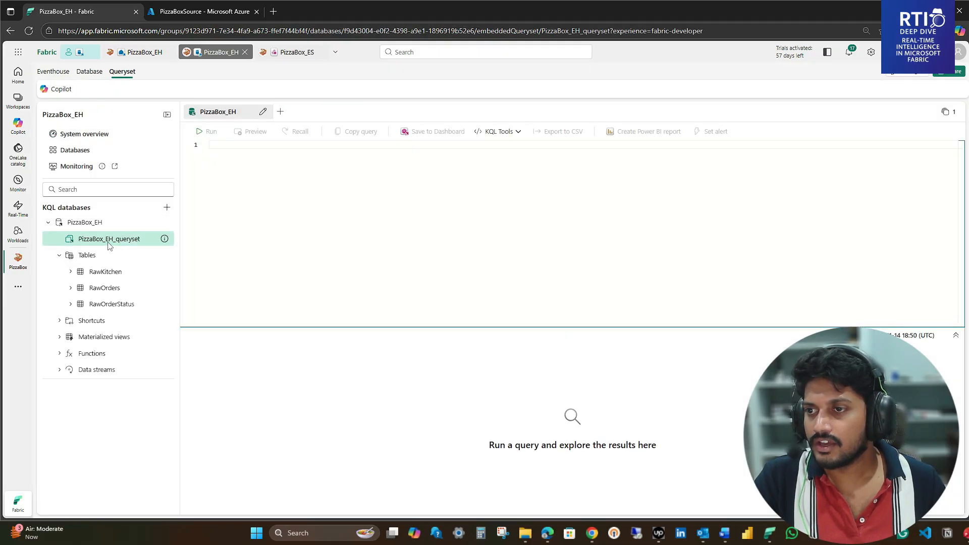
{"action": "left_click", "coordinate": [238, 148]}
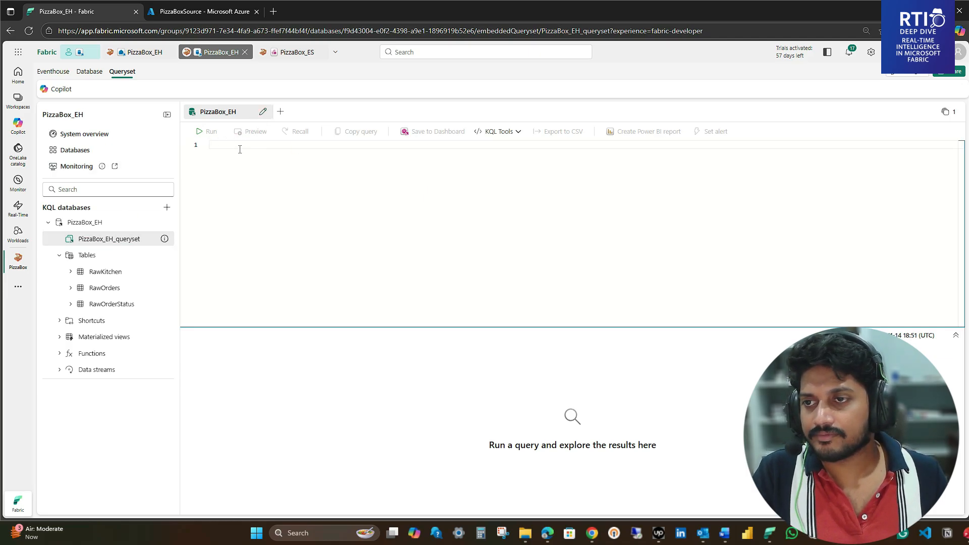
{"action": "left_click", "coordinate": [262, 112]}
{"action": "left_click_drag", "start_coordinate": [241, 112], "coordinate": [215, 114]}
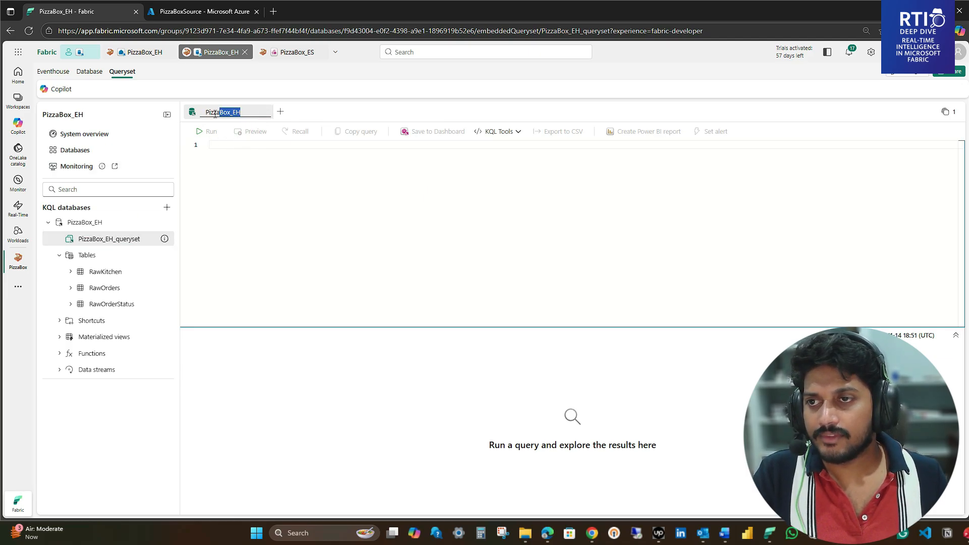
{"action": "type", "text": "Bronze Table"}
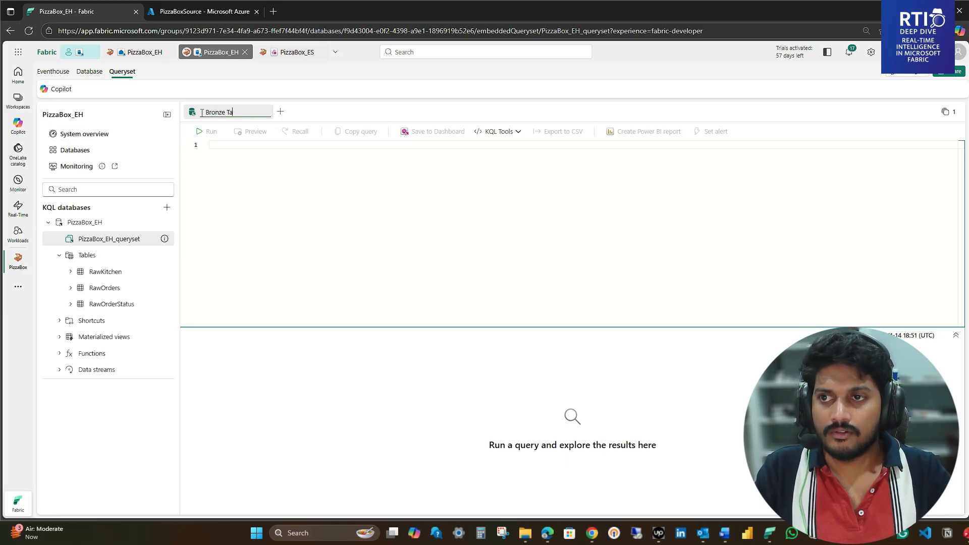
Write and run a create-merge command for table Raw_Riders with columns ts, riderId, orderId, branchId, lat, lon, speedKmh and riderStatus.
{"action": "left_click", "coordinate": [221, 147]}
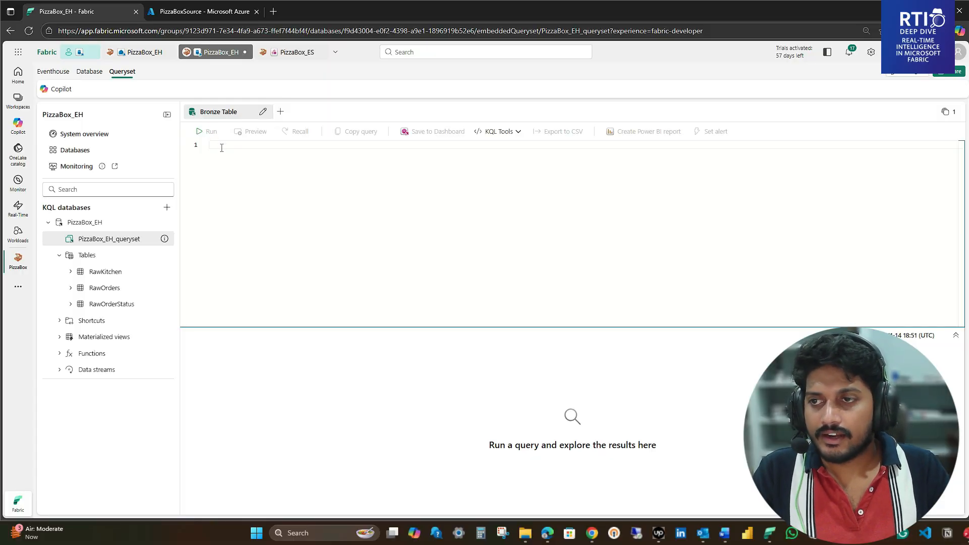
{"action": "type", "text": "// Raw table for all live rider pings .create-merge table Raw_Riders (     ts: datetime,          // The time of the ping     riderId: string,     orderId: string,     branchId: string,     lat: real,           // Parsed as a real number at ingestion     lon: real,           // Parsed as a real number at ingestion     speedKmh: real,     riderStatus: string )"}
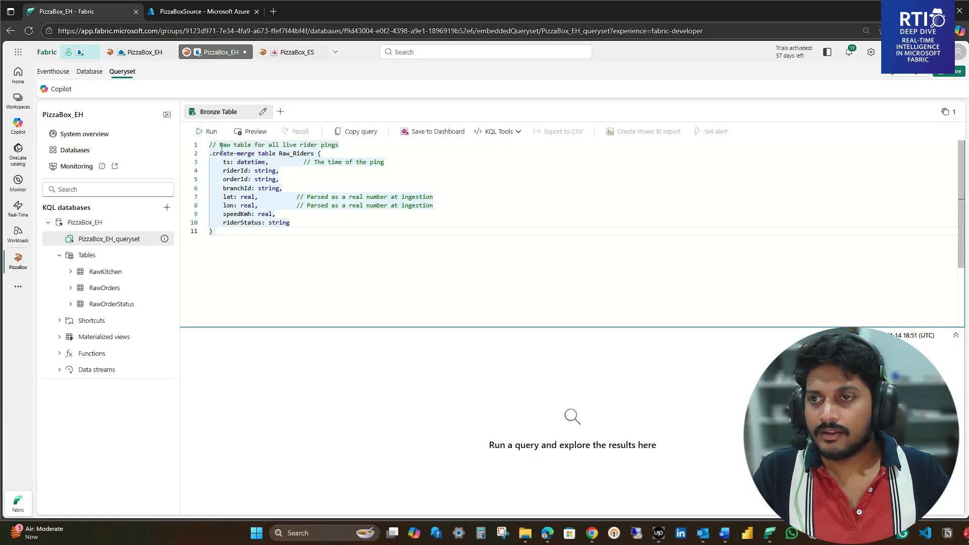
{"action": "double_click", "coordinate": [293, 154]}
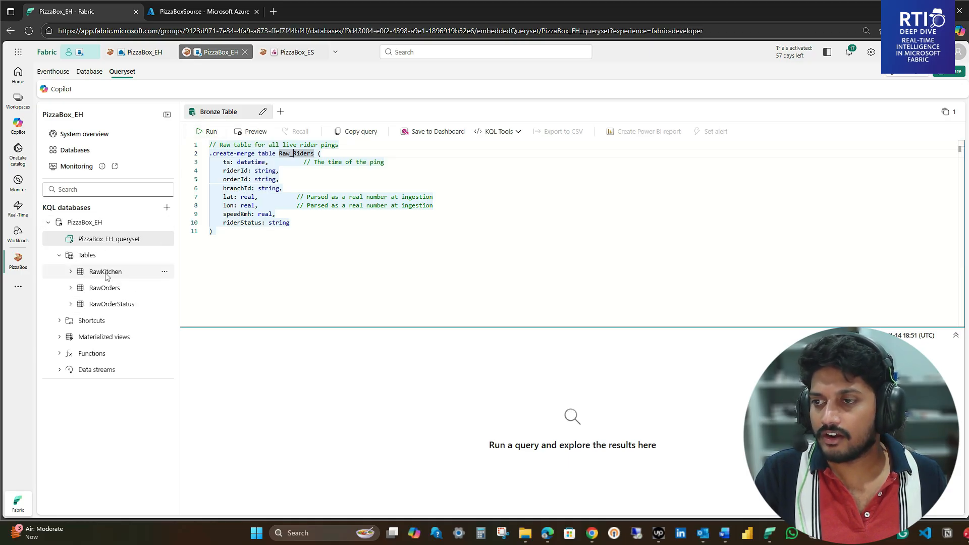
{"action": "left_click", "coordinate": [207, 132]}
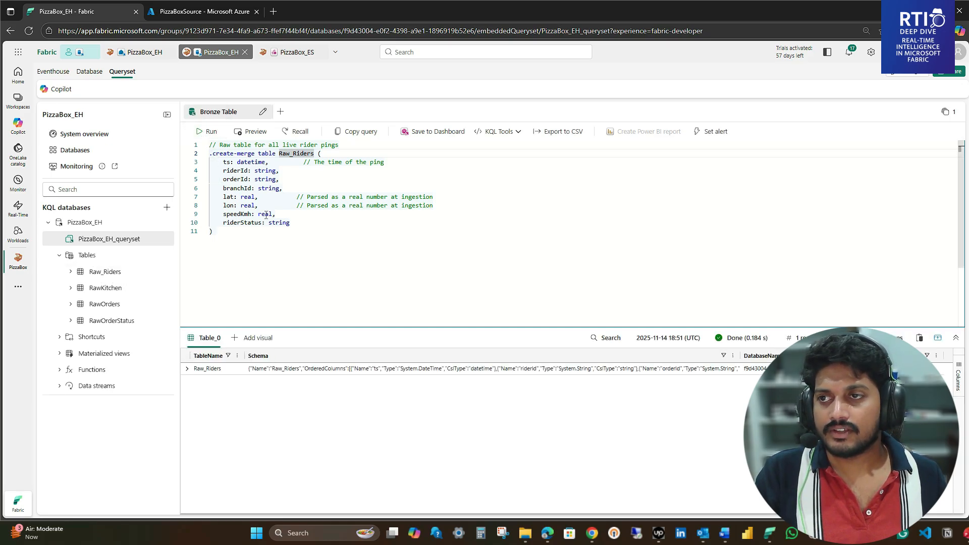
Add the query "Raw_Riders | take 10" below the table-creation command and run it.
{"action": "key", "text": "ctrl+a"}
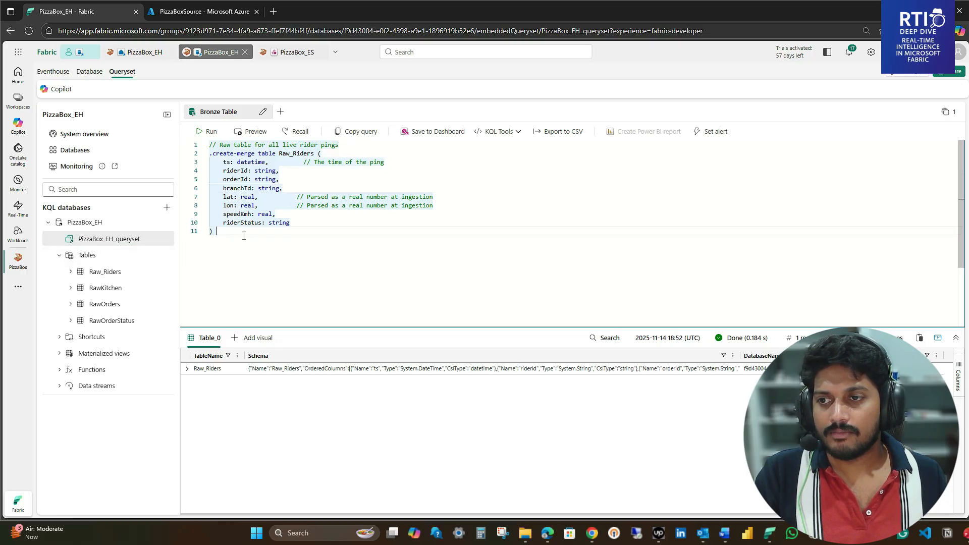
{"action": "left_click", "coordinate": [244, 236]}
{"action": "key", "text": "Return"}
{"action": "key", "text": "Return"}
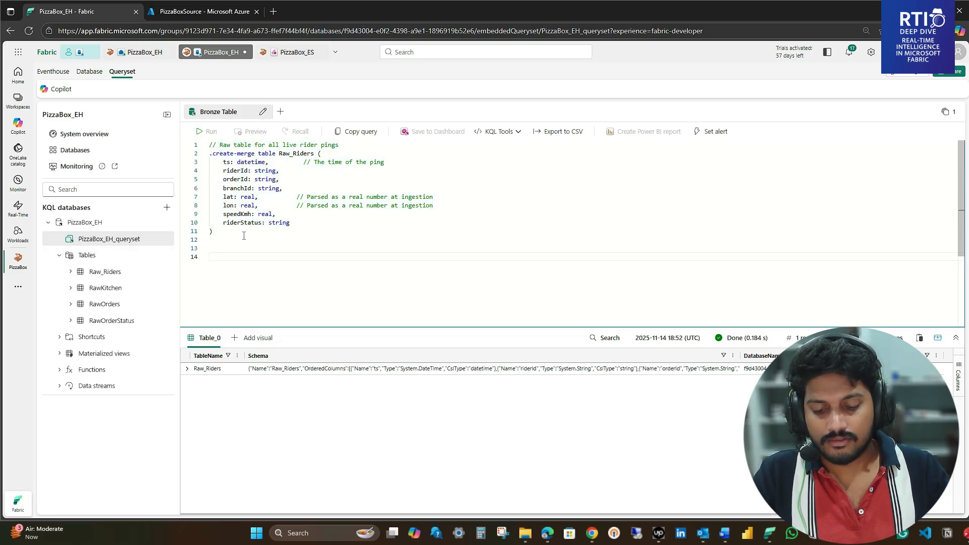
{"action": "type", "text": "Raw_Riders | "}
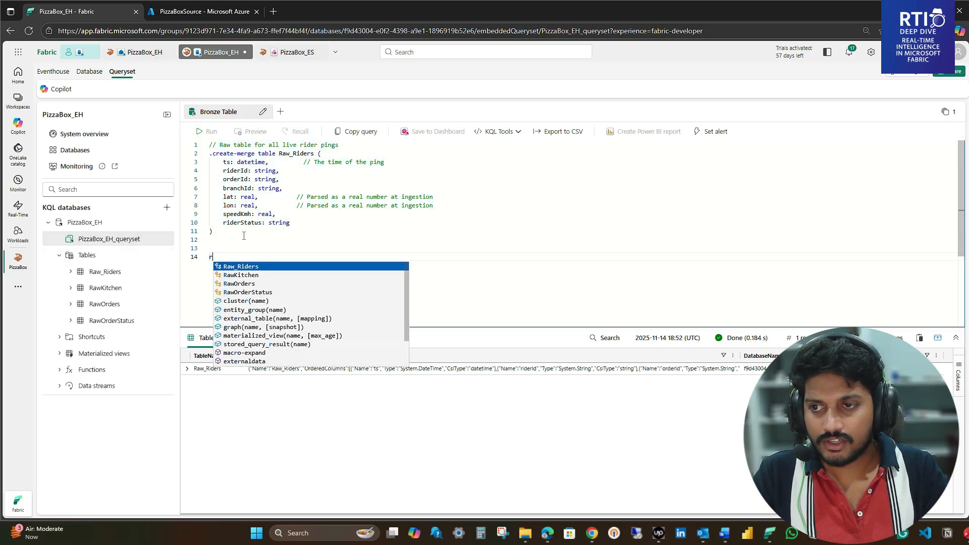
{"action": "type", "text": "take 10"}
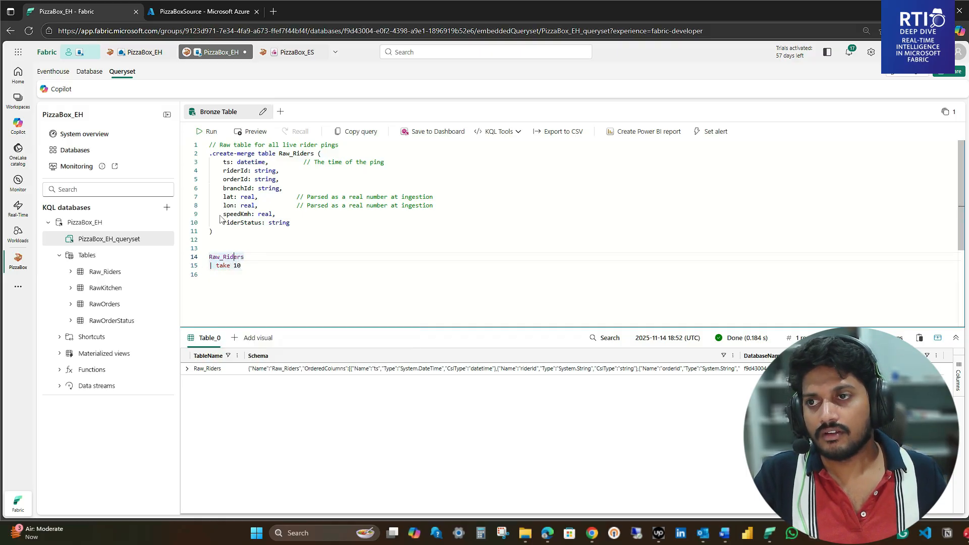
{"action": "left_click", "coordinate": [208, 132]}
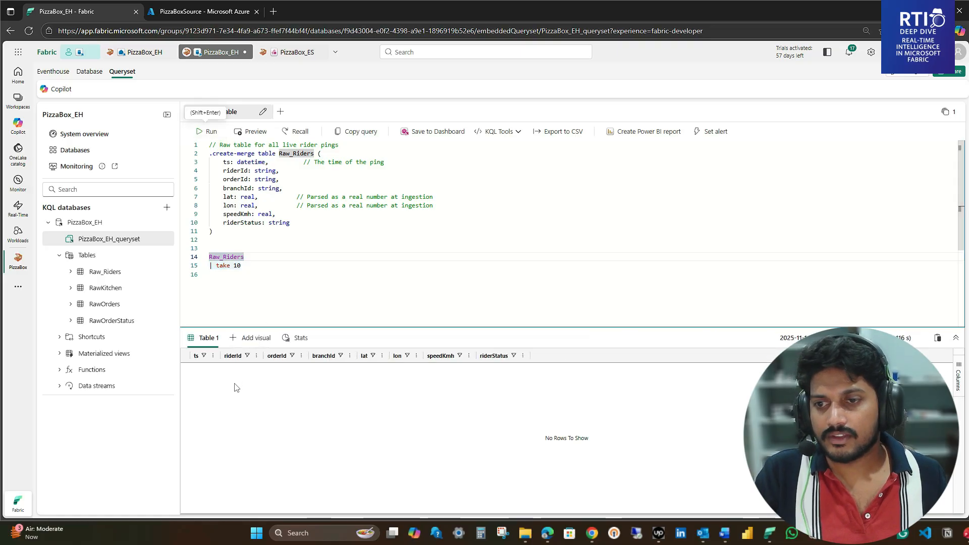
Change the Raw_Riders query to use count instead of take 10, and run it.
{"action": "left_click_drag", "start_coordinate": [241, 266], "coordinate": [216, 266]}
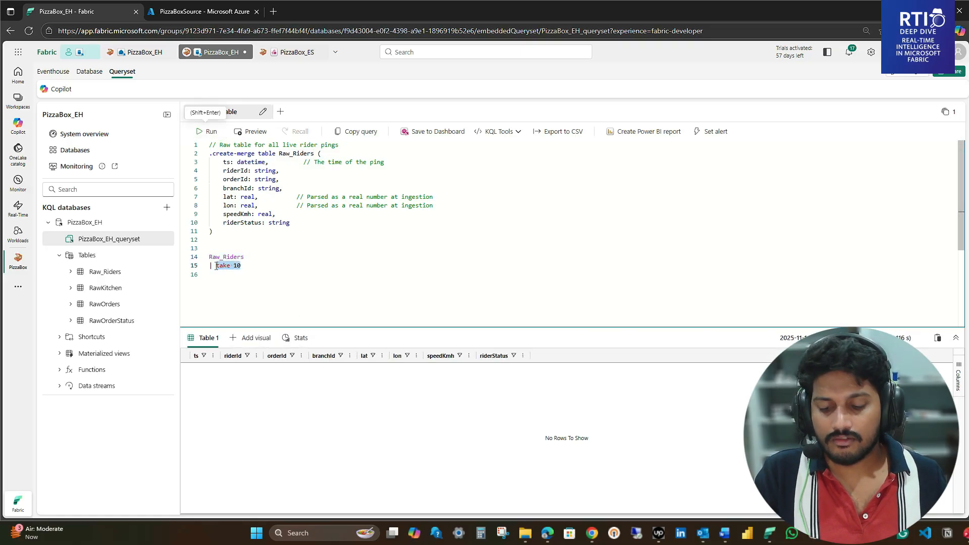
{"action": "type", "text": "count"}
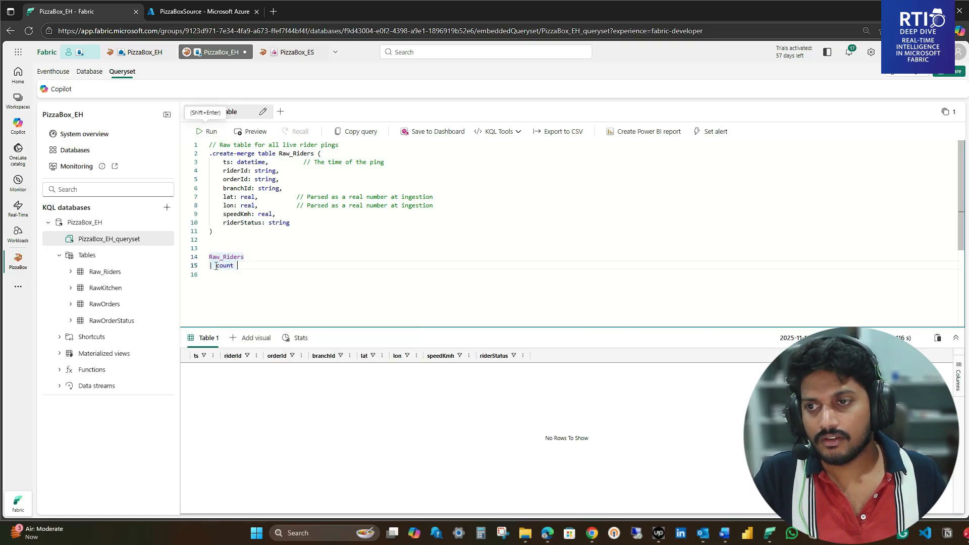
{"action": "left_click", "coordinate": [208, 131]}
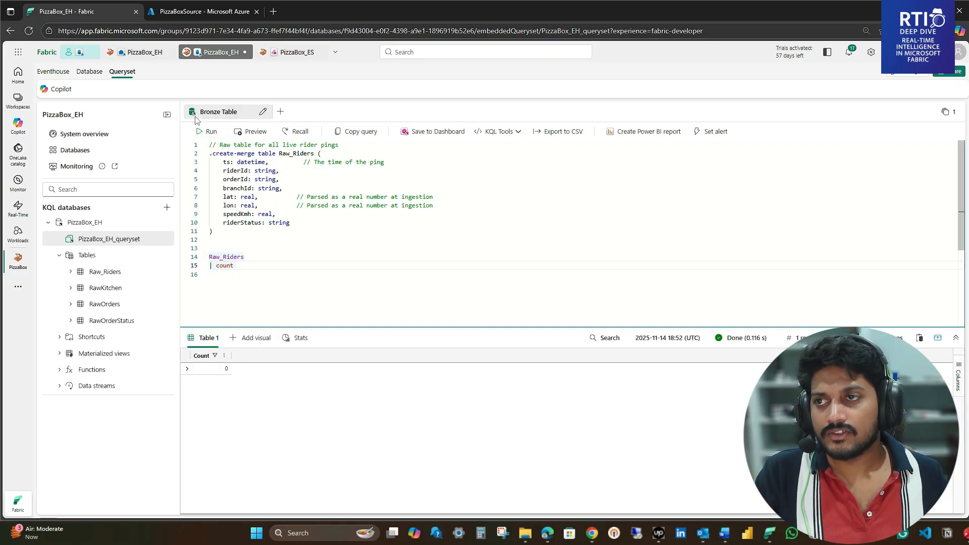
Put the PizzaBox_ES eventstream in edit mode and add a filter named RidersFilter, connected to the PizzaBox_ES stream.
{"action": "left_click", "coordinate": [292, 52]}
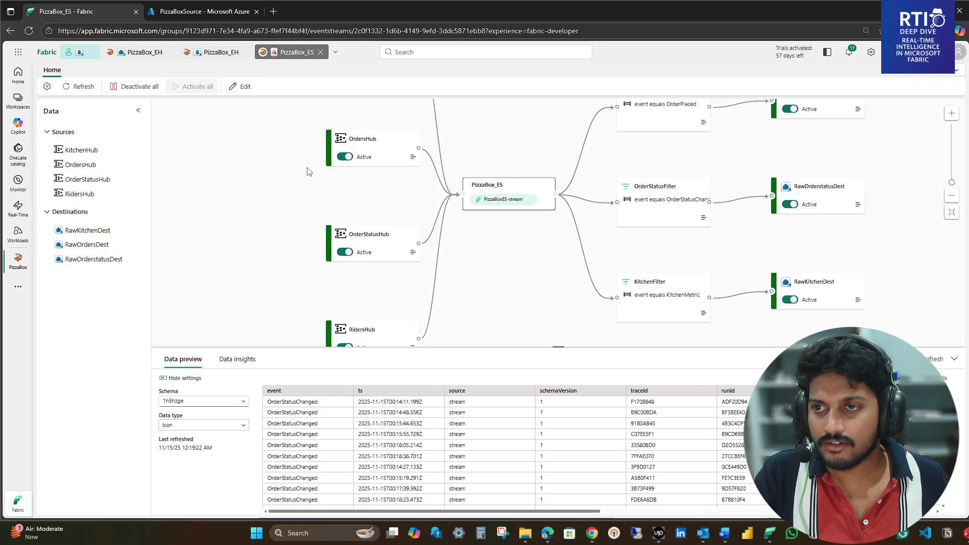
{"action": "left_click", "coordinate": [243, 87]}
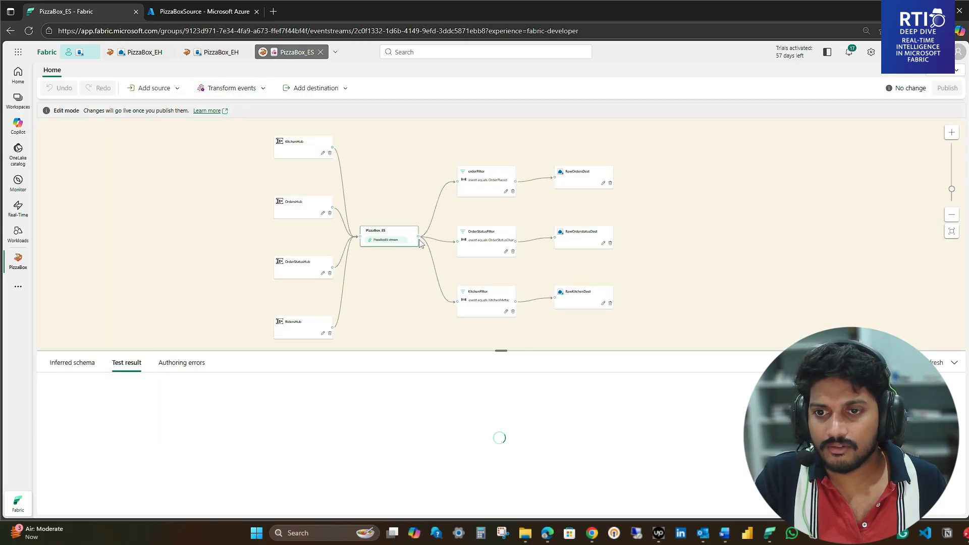
{"action": "left_click", "coordinate": [242, 89]}
{"action": "left_click", "coordinate": [230, 120]}
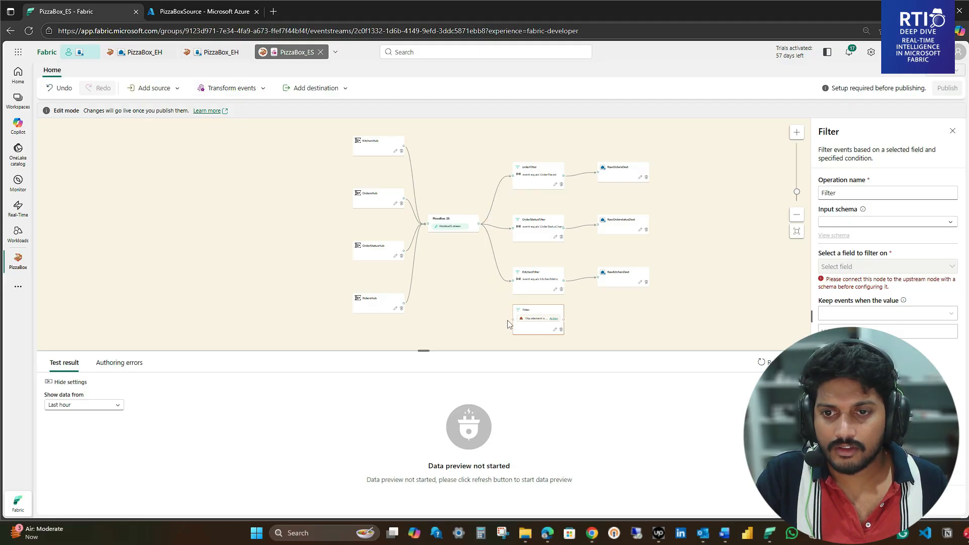
{"action": "left_click_drag", "start_coordinate": [513, 320], "coordinate": [478, 223]}
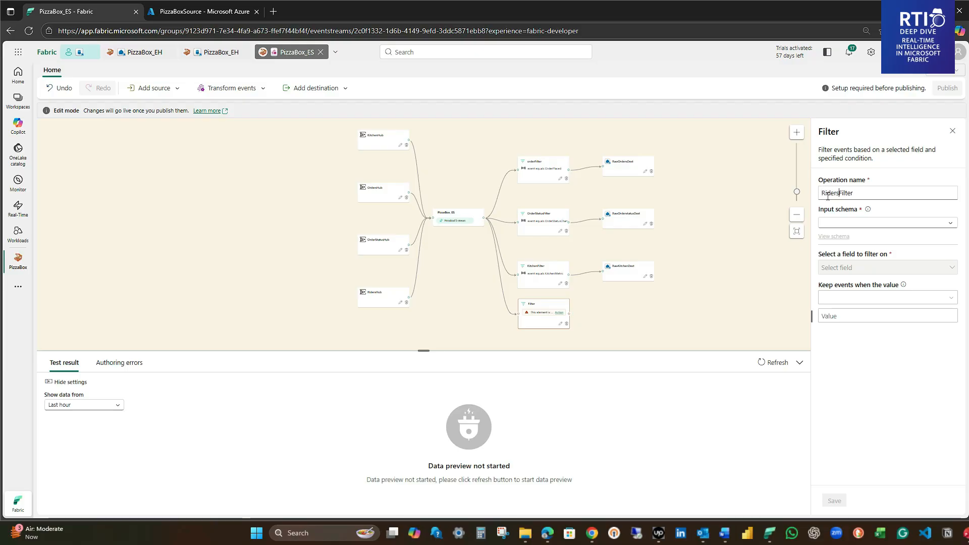
Set RidersFilter to input schema 1rmmlz0, keeping events where the event field equals RiderPing, and save the filter.
{"action": "left_click", "coordinate": [868, 224]}
{"action": "left_click", "coordinate": [869, 296]}
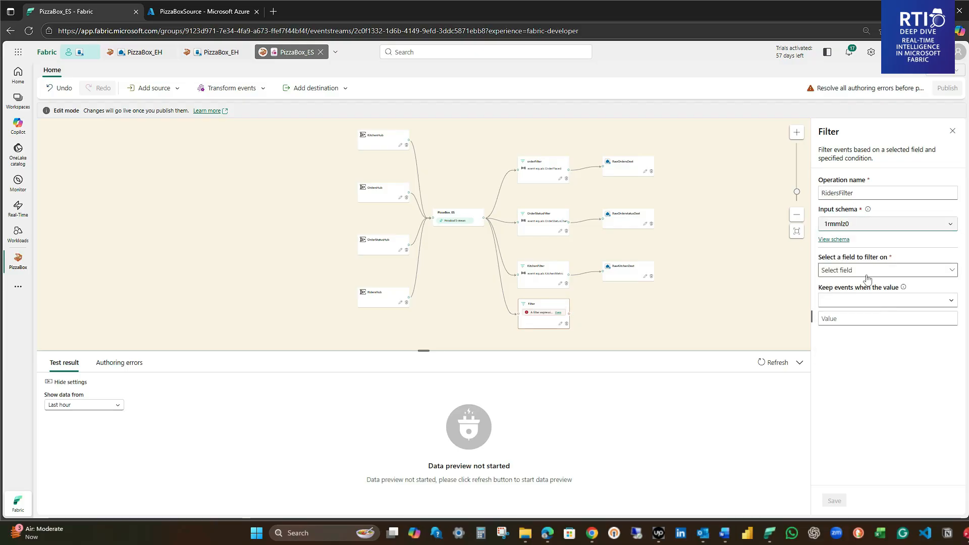
{"action": "left_click", "coordinate": [863, 303]}
{"action": "left_click", "coordinate": [859, 318]}
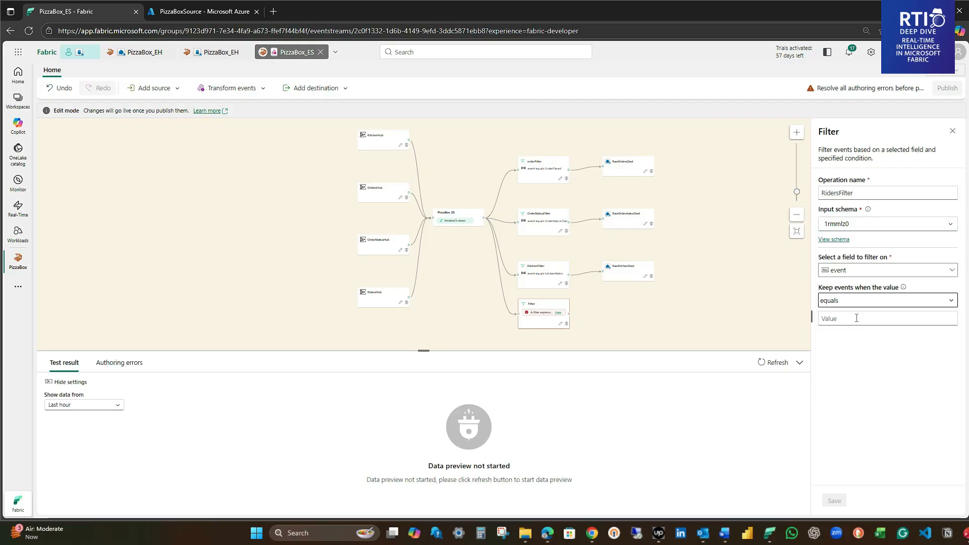
{"action": "left_click", "coordinate": [857, 318]}
{"action": "type", "text": "Ride"}
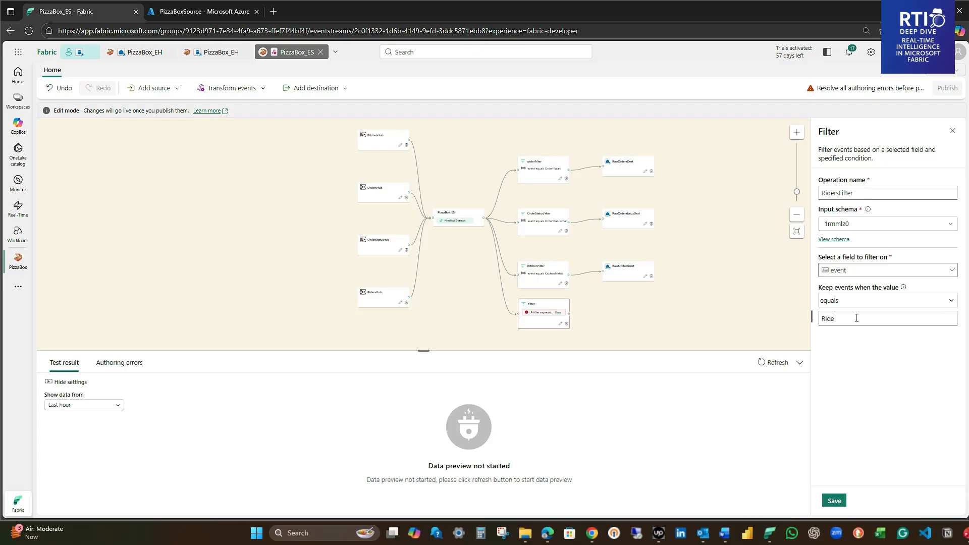
{"action": "type", "text": "rPing"}
{"action": "left_click", "coordinate": [835, 500]}
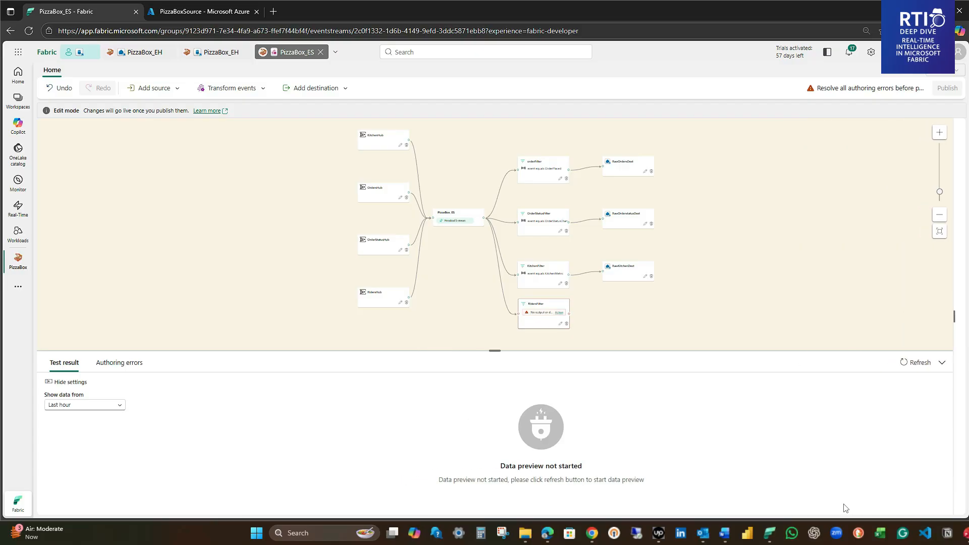
Add an Eventhouse destination named RawRidersDest after RidersFilter, with PizzaBox_EH as both eventhouse and KQL database.
{"action": "left_click", "coordinate": [574, 314]}
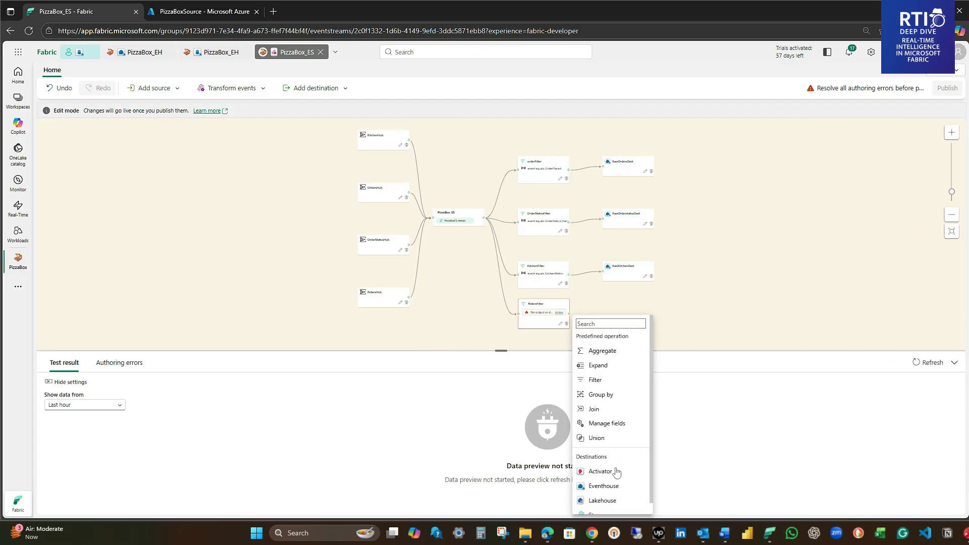
{"action": "left_click", "coordinate": [604, 486]}
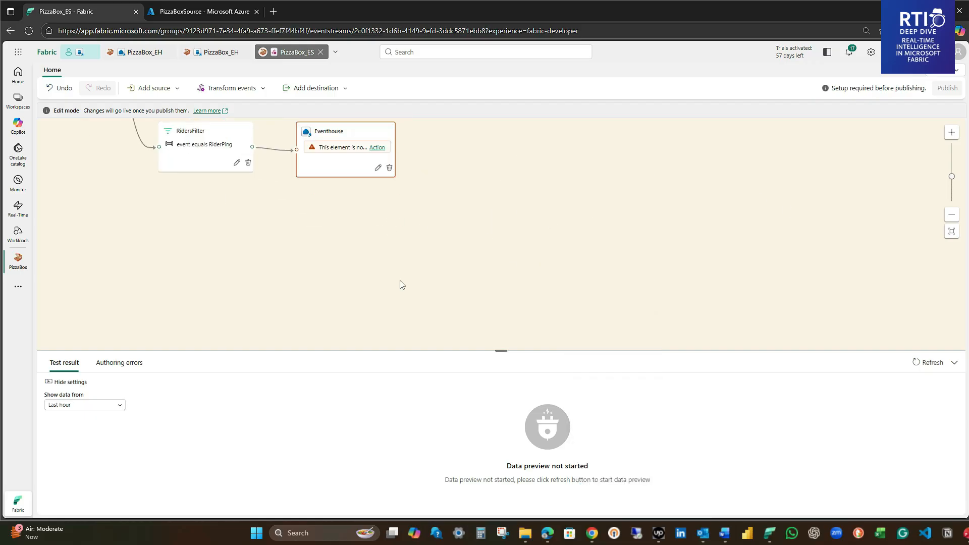
{"action": "left_click", "coordinate": [532, 233]}
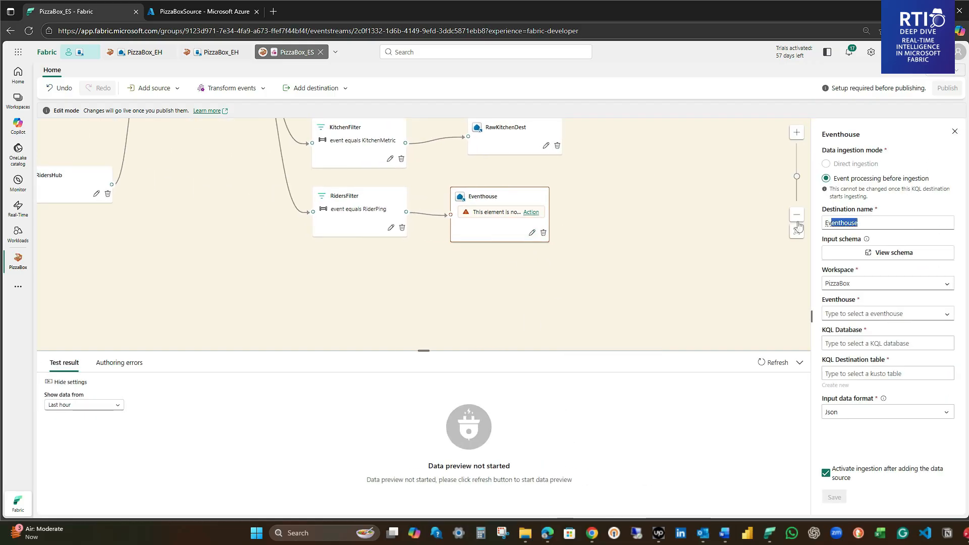
{"action": "type", "text": "Ra"}
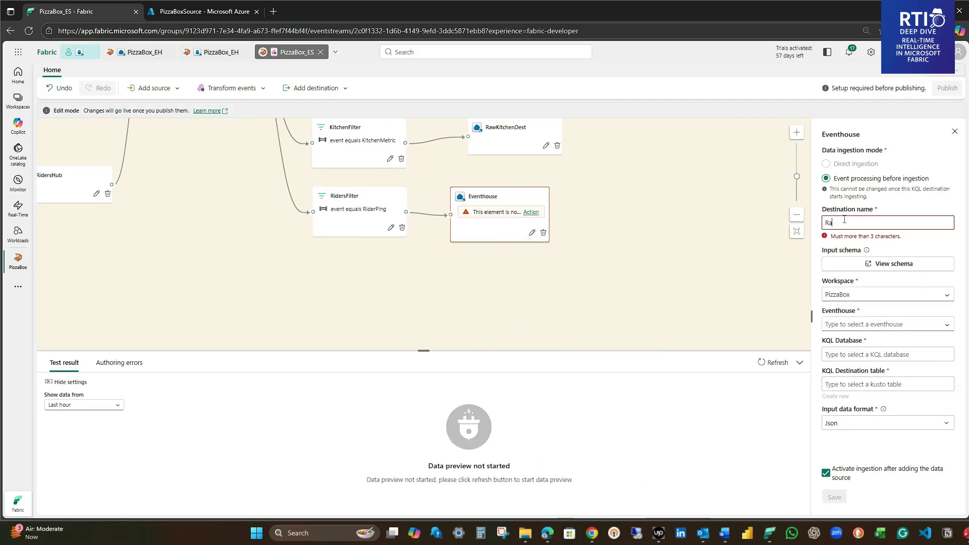
{"action": "type", "text": "wRidersDest"}
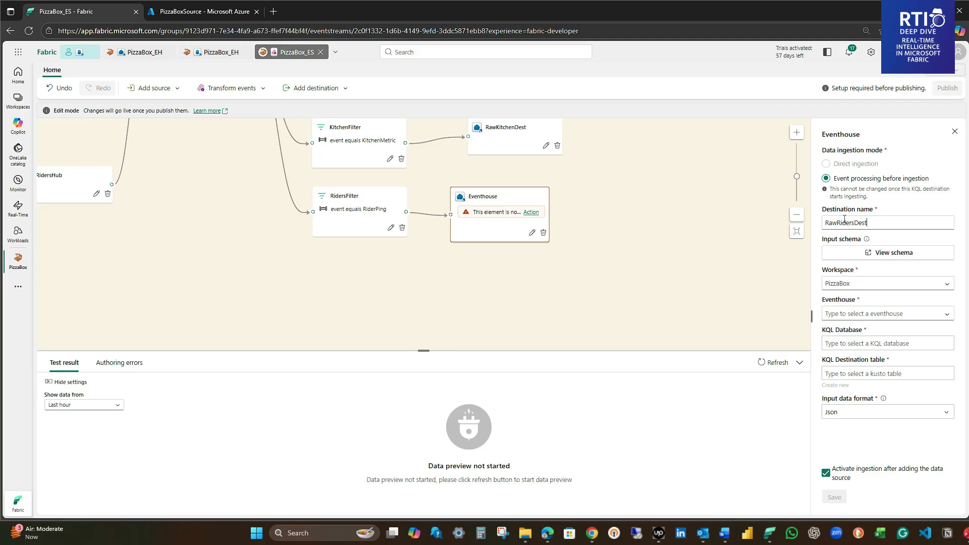
{"action": "left_click", "coordinate": [873, 314]}
{"action": "left_click", "coordinate": [858, 329]}
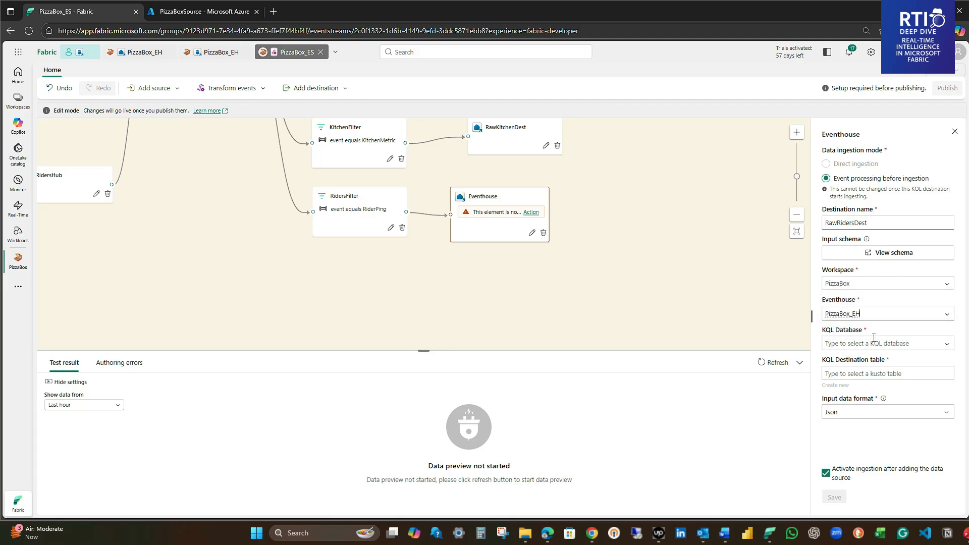
{"action": "left_click", "coordinate": [874, 343]}
{"action": "left_click", "coordinate": [855, 360]}
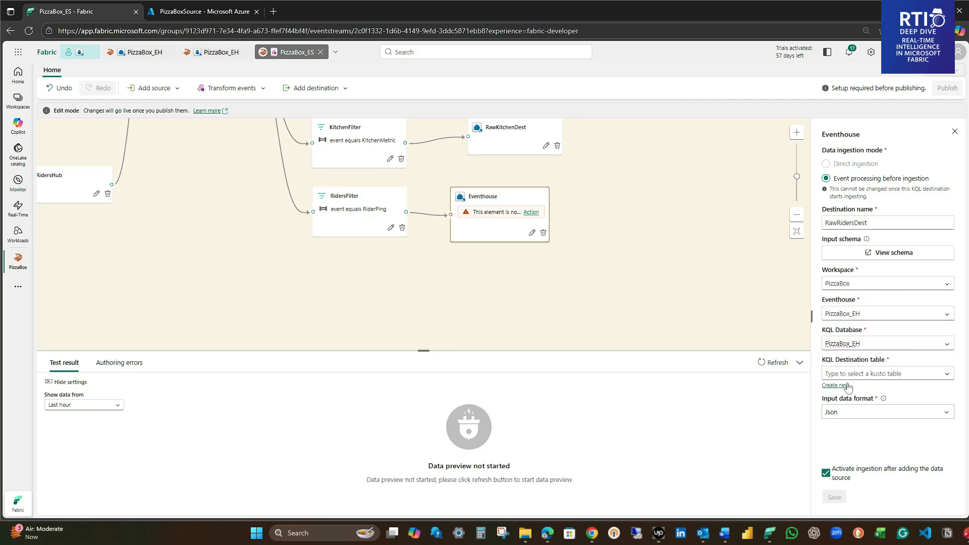
Choose the existing Raw_Riders table for RawRidersDest, save the destination and publish the eventstream.
{"action": "left_click", "coordinate": [856, 378]}
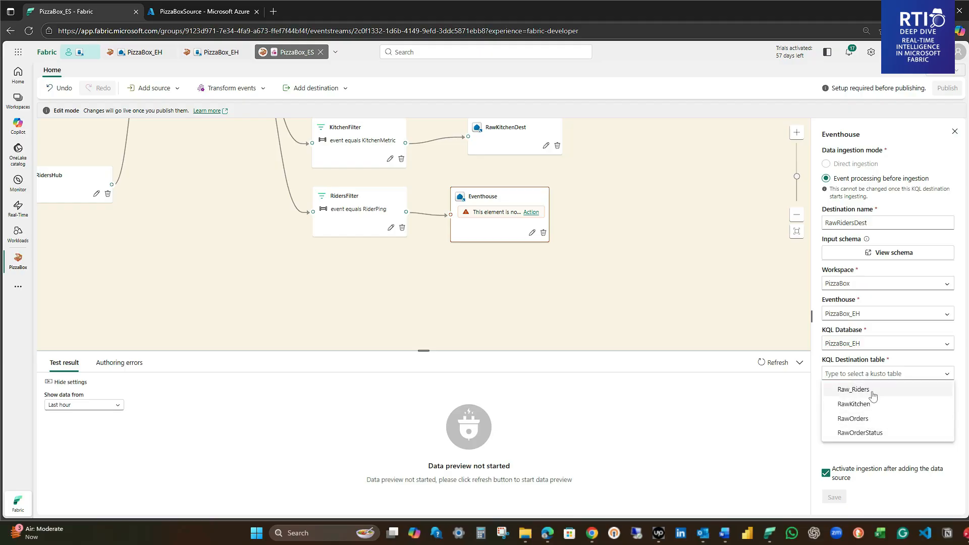
{"action": "left_click", "coordinate": [873, 395]}
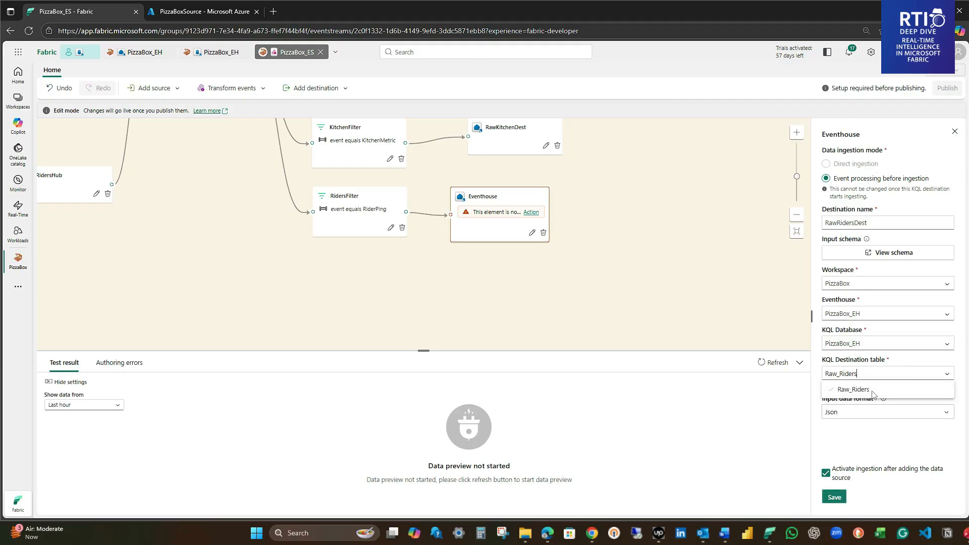
{"action": "left_click", "coordinate": [834, 498]}
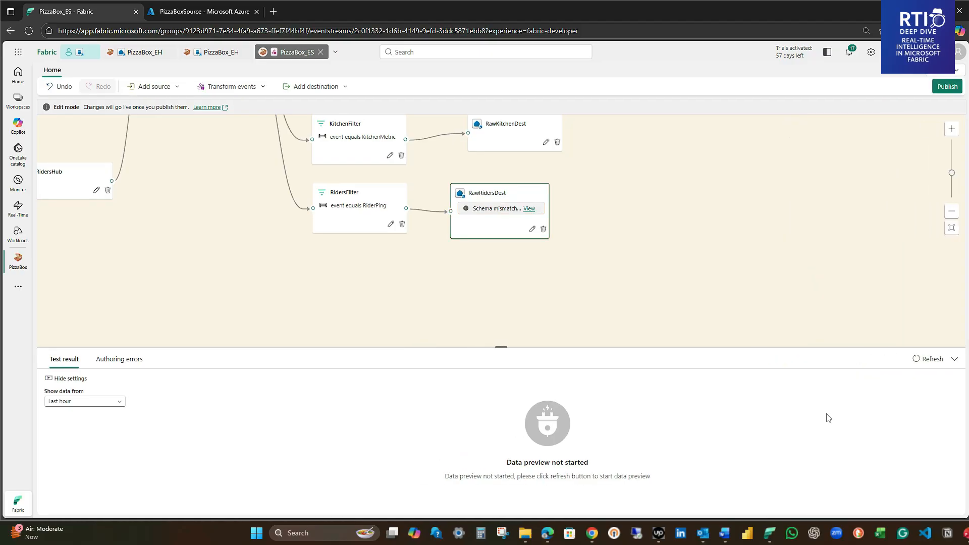
{"action": "left_click", "coordinate": [938, 94]}
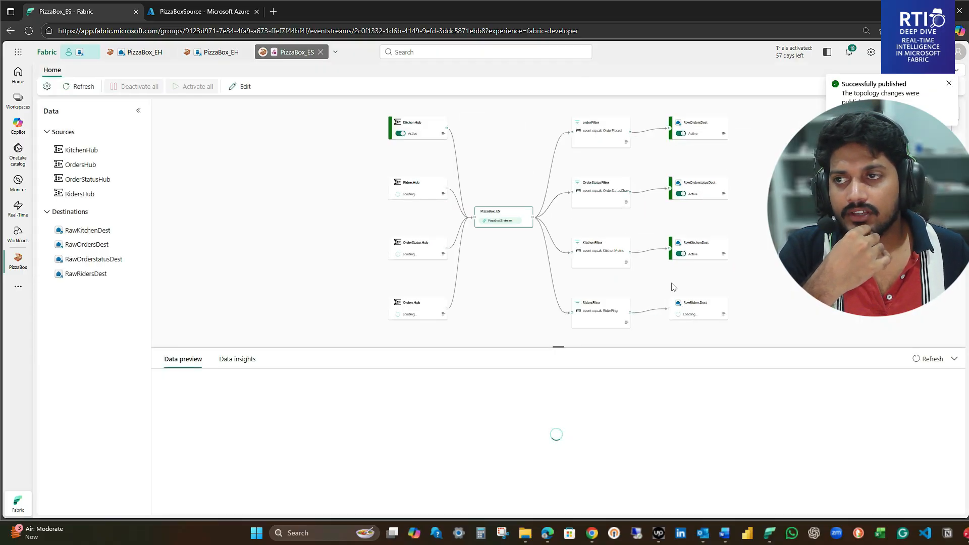
In the PizzaBox_EH queryset, add the query RawOrders | take 10 below the Raw_Riders count query.
{"action": "left_click", "coordinate": [220, 53]}
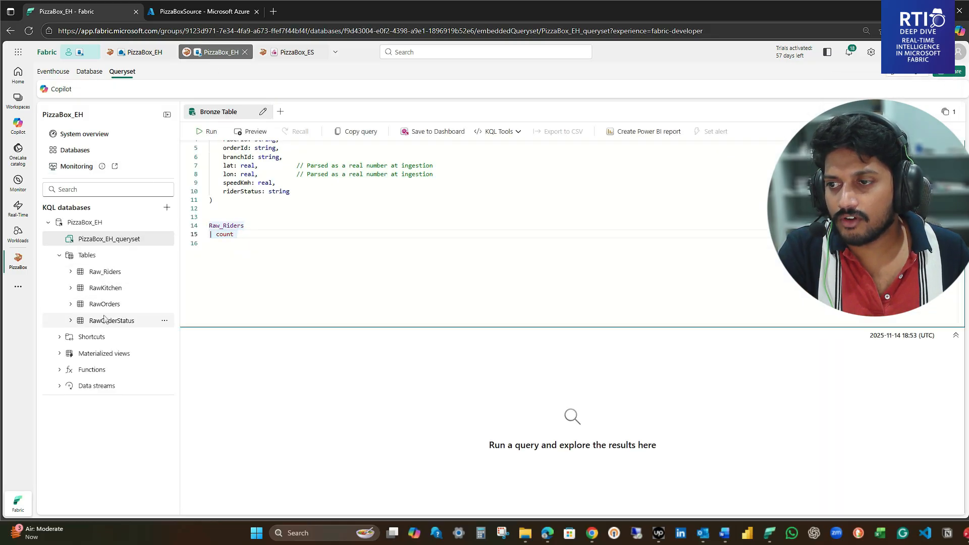
{"action": "key", "text": "Return"}
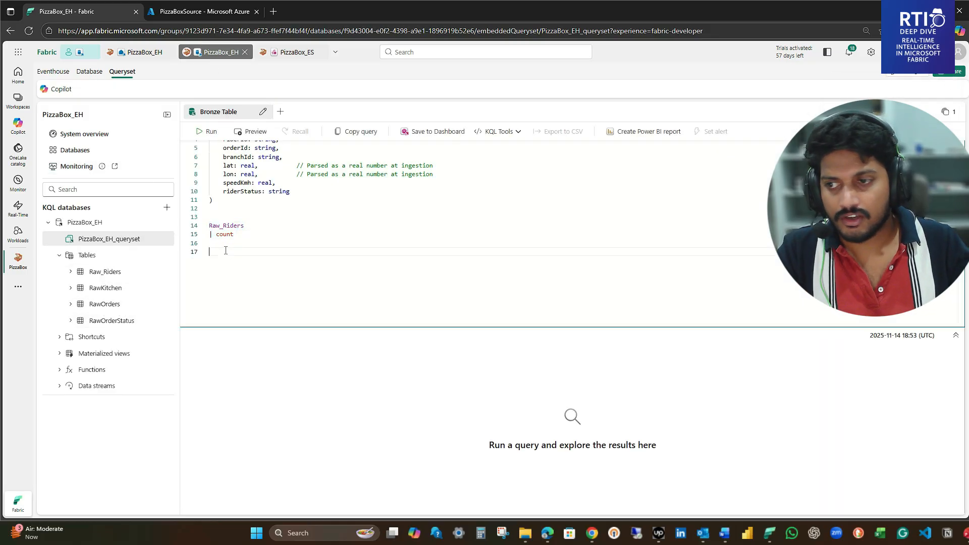
{"action": "type", "text": "ra"}
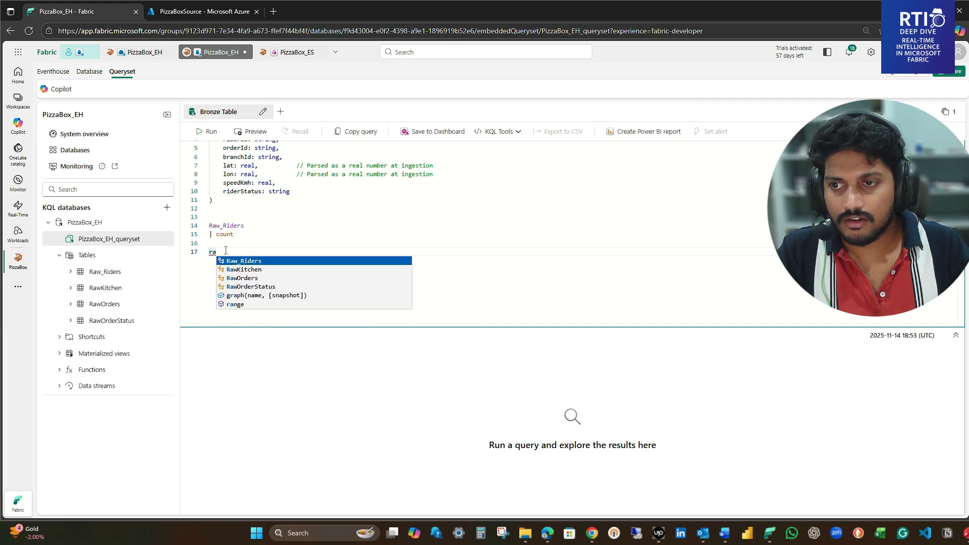
{"action": "key", "text": "Down"}
{"action": "key", "text": "Down"}
{"action": "key", "text": "Return"}
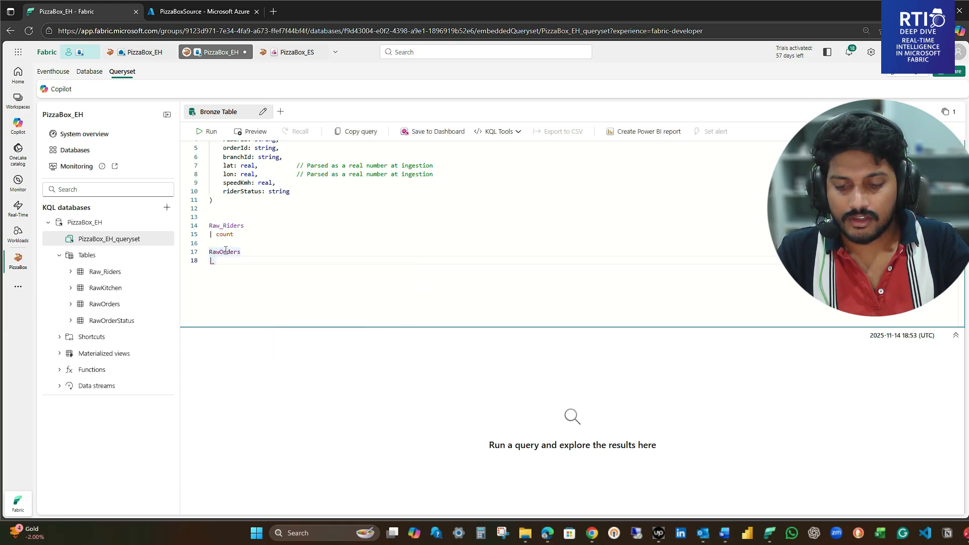
{"action": "type", "text": "graph-to-table"}
{"action": "key", "text": "Return"}
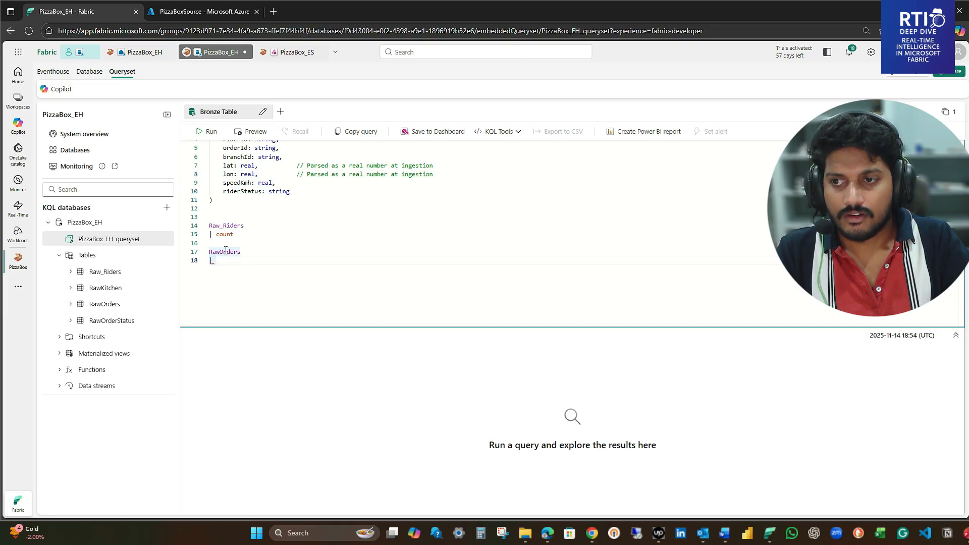
{"action": "type", "text": "t"}
{"action": "key", "text": "Return"}
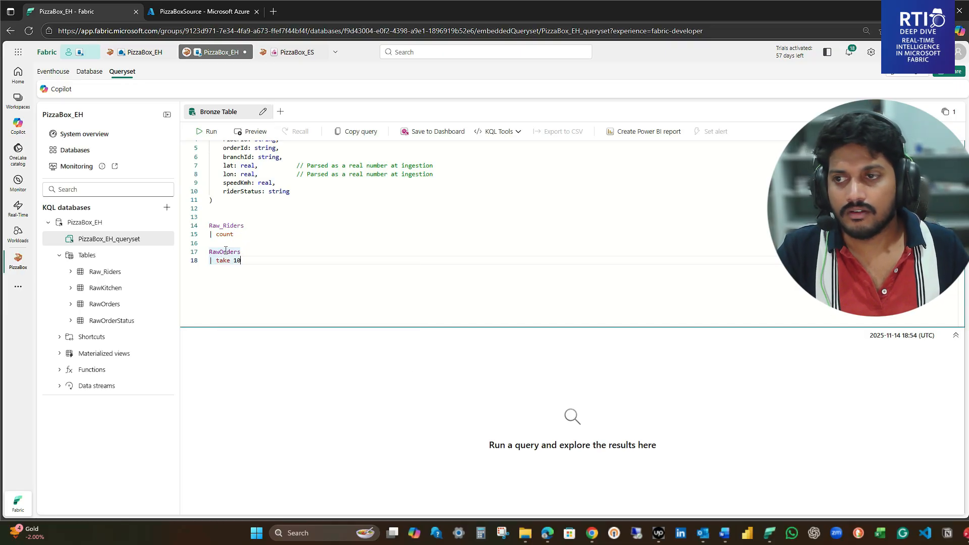
Run the RawOrders query and examine the returned records across all columns, including the event processing and enqueued times.
{"action": "left_click", "coordinate": [200, 134]}
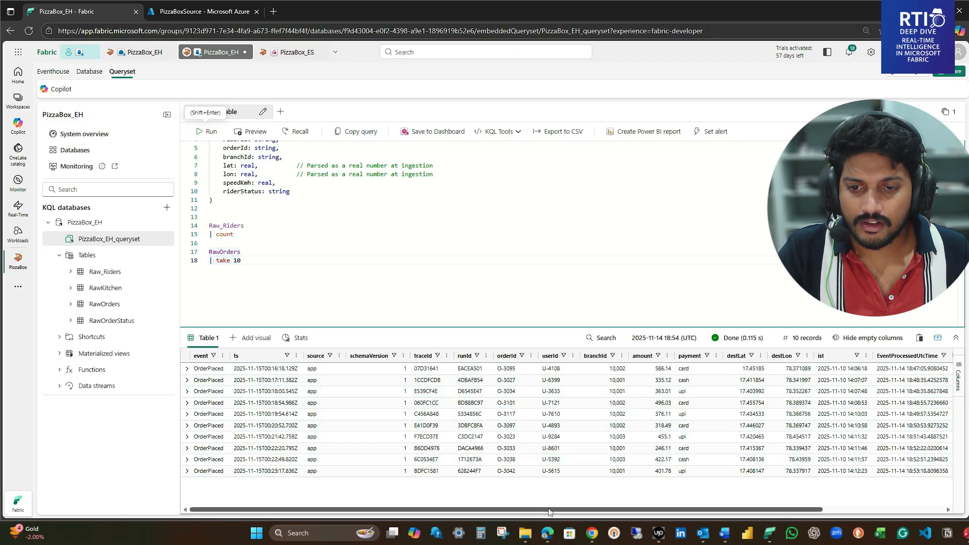
{"action": "left_click_drag", "start_coordinate": [551, 510], "coordinate": [858, 521]}
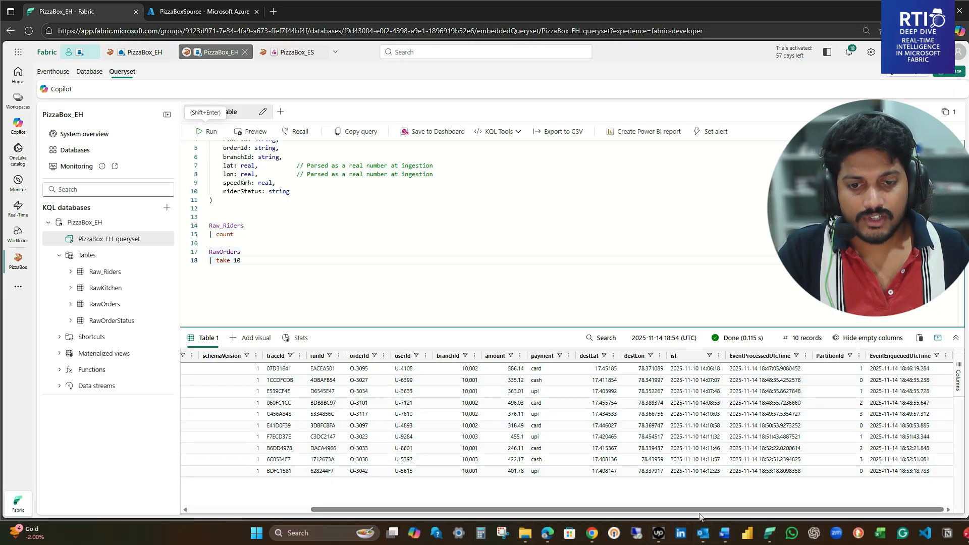
{"action": "left_click_drag", "start_coordinate": [700, 514], "coordinate": [596, 520]}
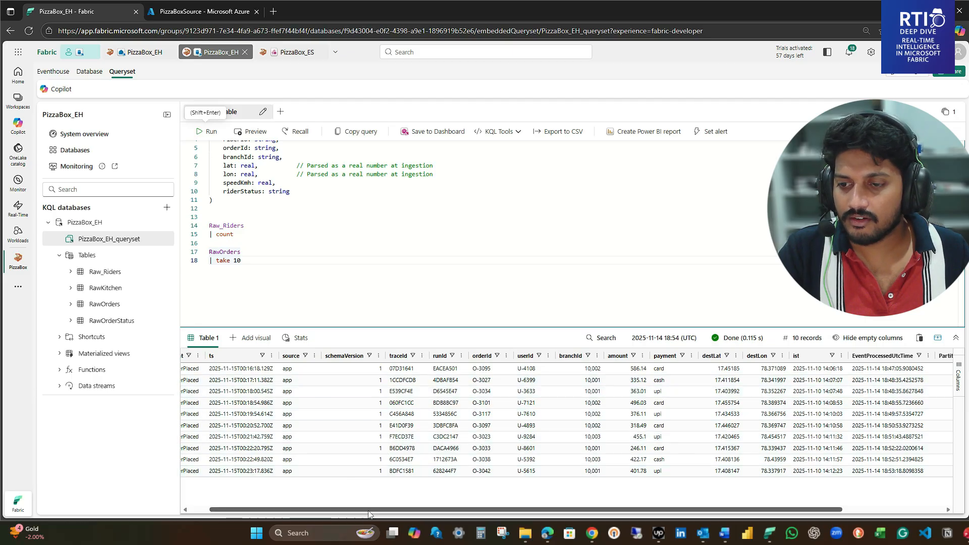
{"action": "left_click_drag", "start_coordinate": [368, 514], "coordinate": [308, 514]}
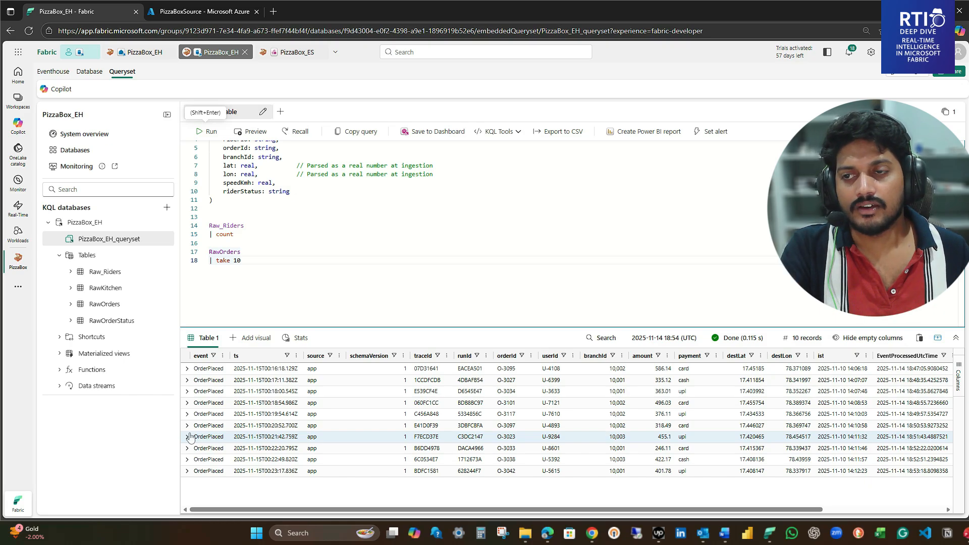
Check the source and destination statuses in the PizzaBox_ES eventstream, and return to the PizzaBox_EH queryset.
{"action": "left_click", "coordinate": [132, 52]}
{"action": "left_click", "coordinate": [296, 52]}
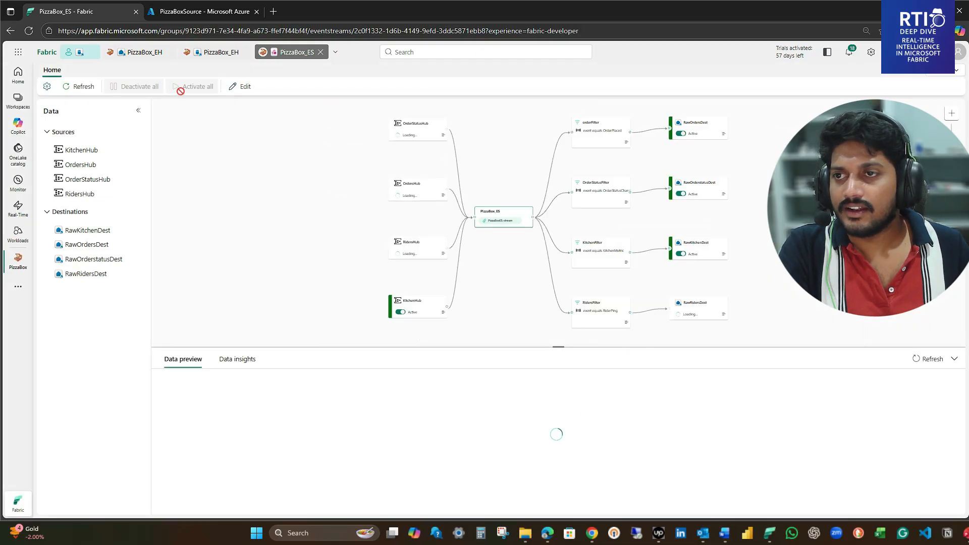
{"action": "left_click", "coordinate": [219, 56]}
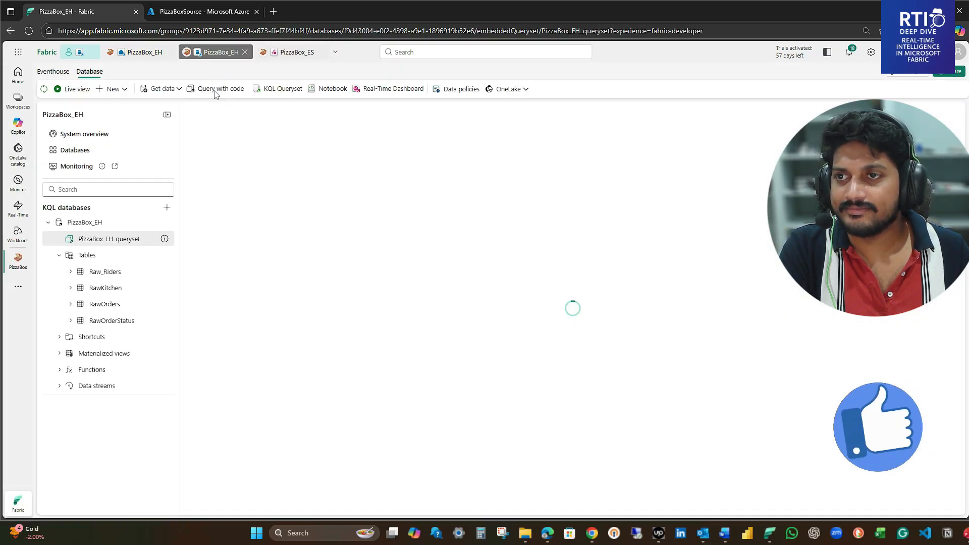